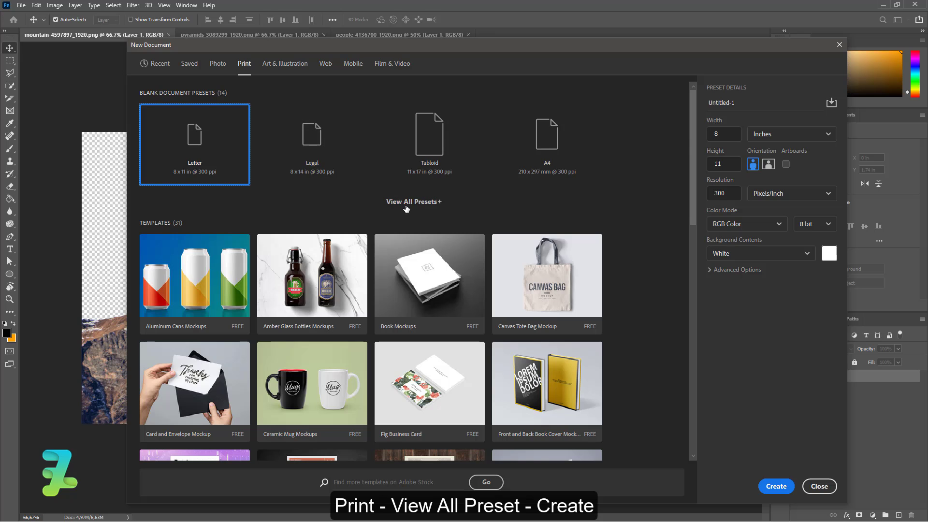
Step: Create a new print document from the A3 preset, 297 x 420 mm at 300 ppi
click(408, 203)
click(448, 244)
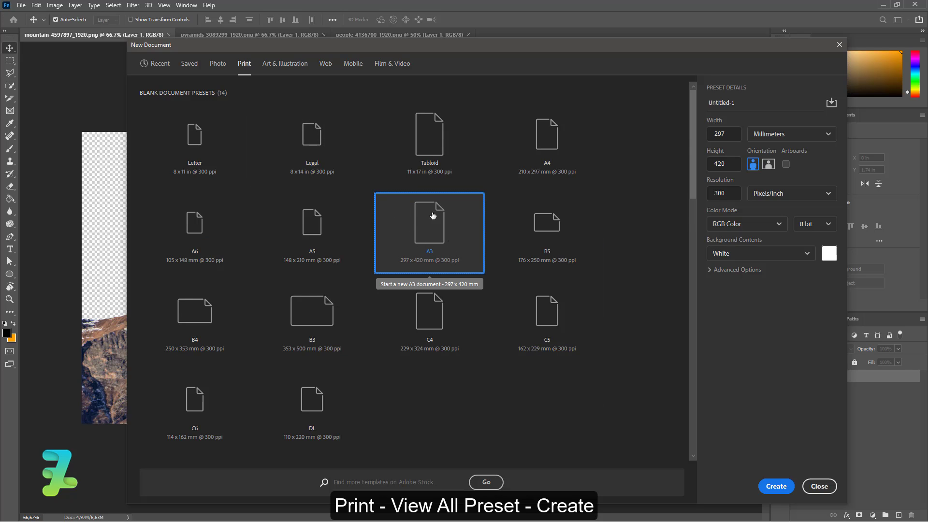
click(779, 488)
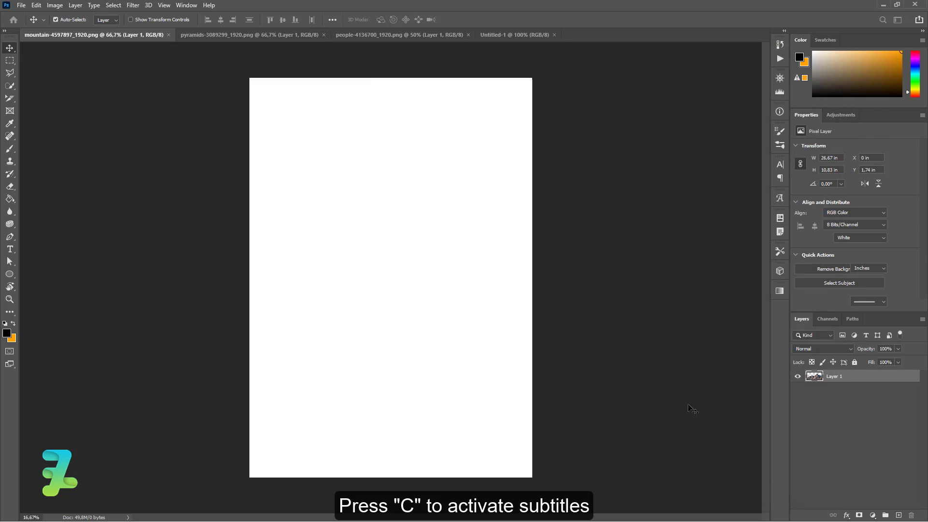
Step: In the pyramids image, delete everything above the sand with a rectangular selection across the full width, and deselect
click(265, 35)
click(9, 61)
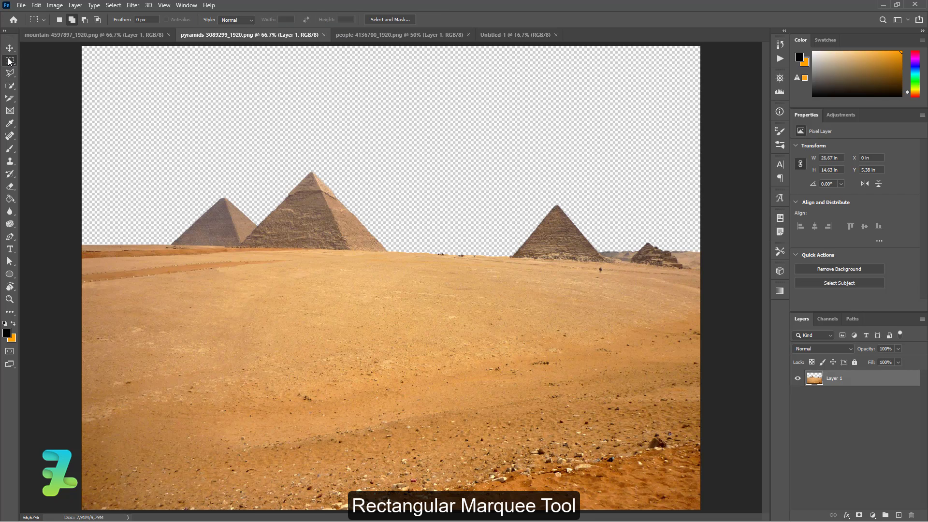
drag(70, 44, 756, 263)
key(Delete)
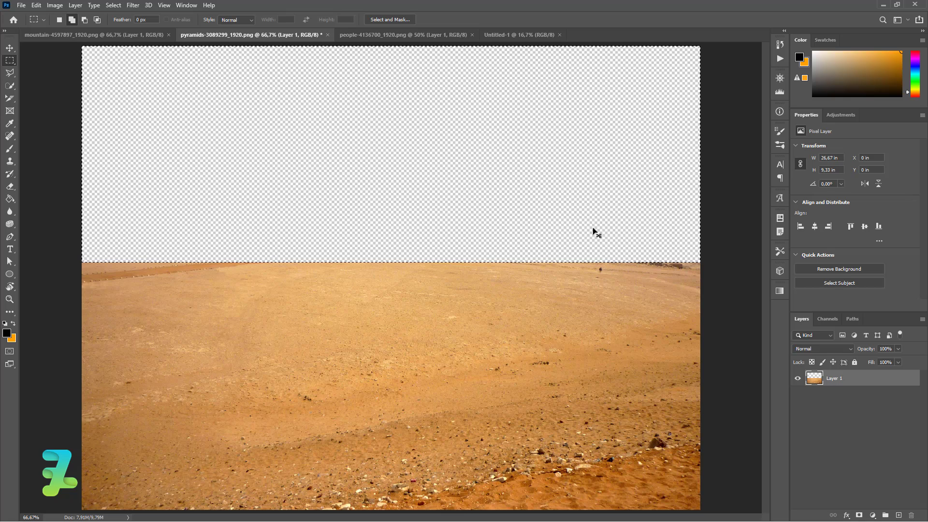
key(ctrl+d)
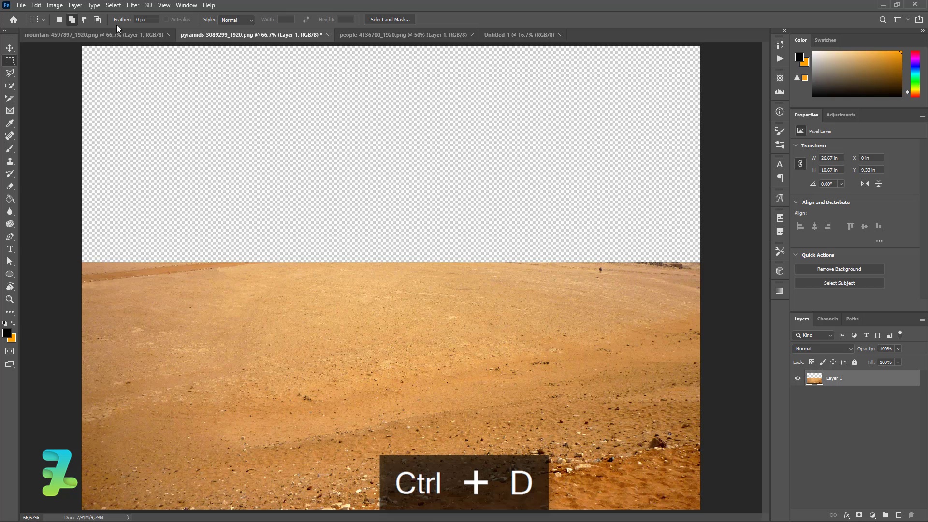
Step: Copy the desert layer from the pyramids image into Untitled-1 and place it in the page's lower right corner
click(10, 48)
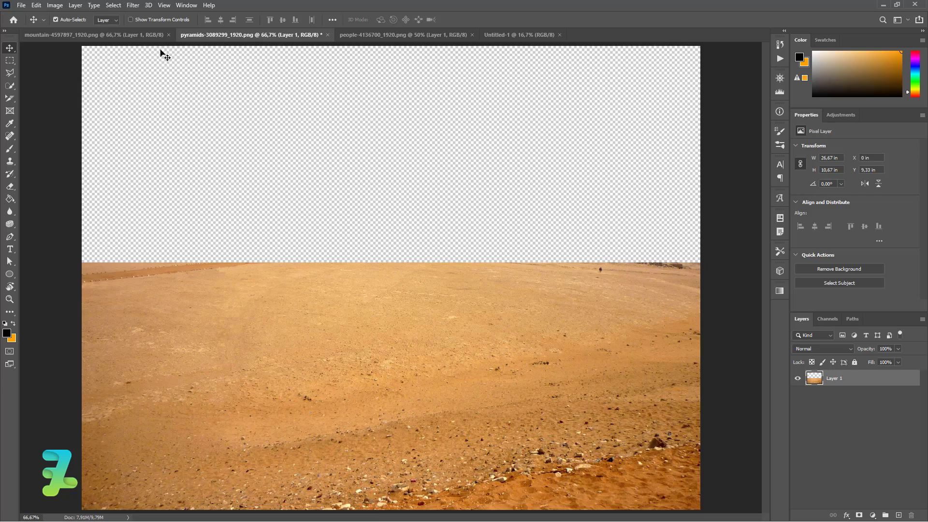
right_click(189, 37)
click(219, 85)
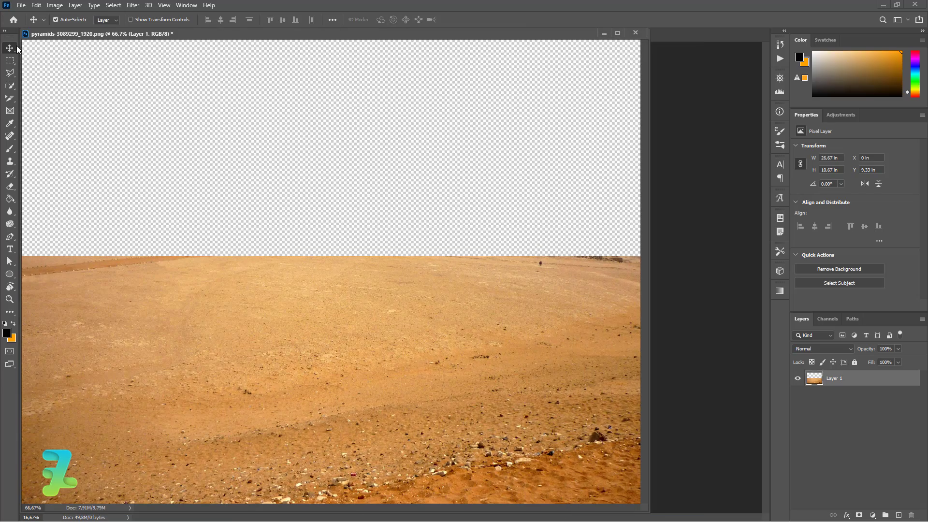
drag(192, 35, 165, 331)
drag(180, 251, 240, 239)
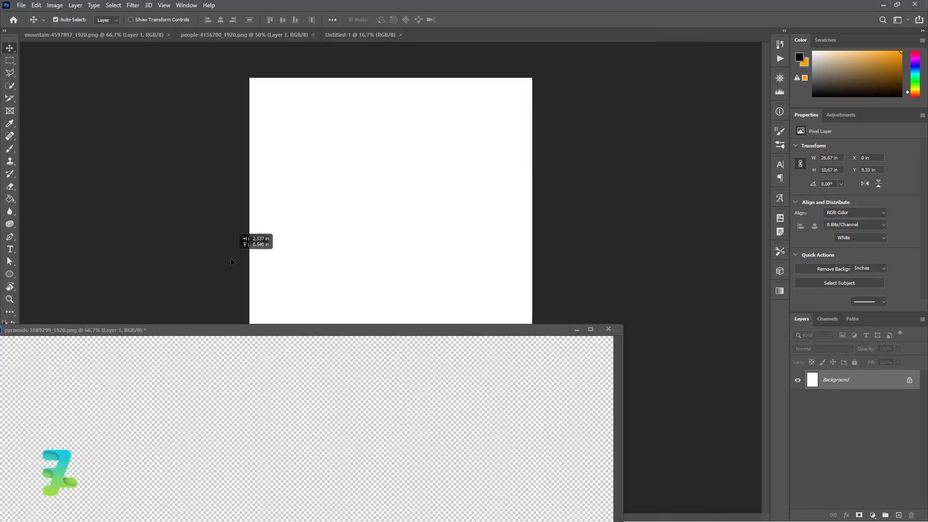
click(555, 219)
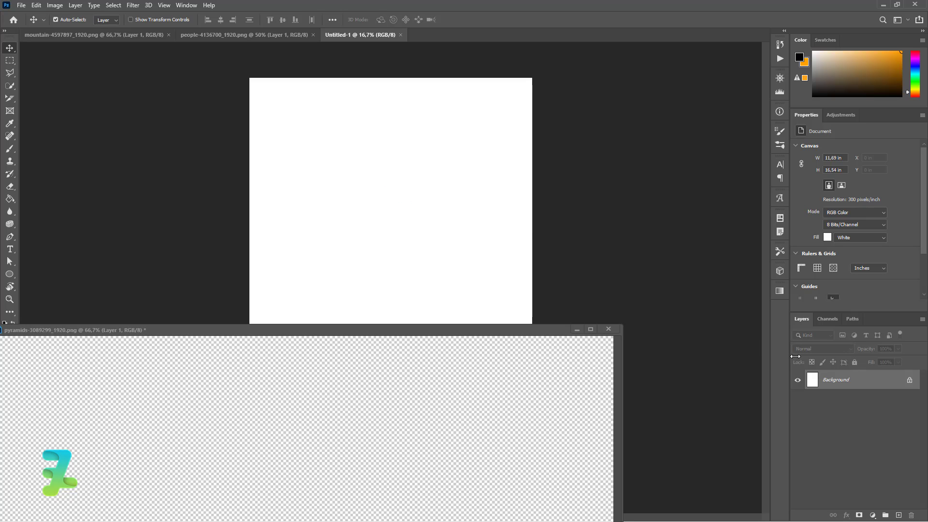
drag(417, 334, 415, 238)
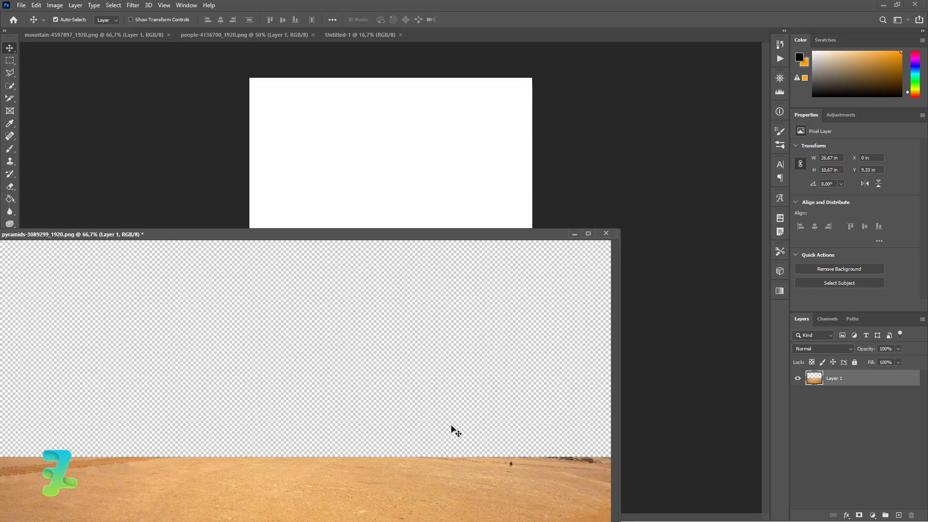
drag(814, 378, 489, 37)
click(362, 39)
drag(387, 153, 461, 457)
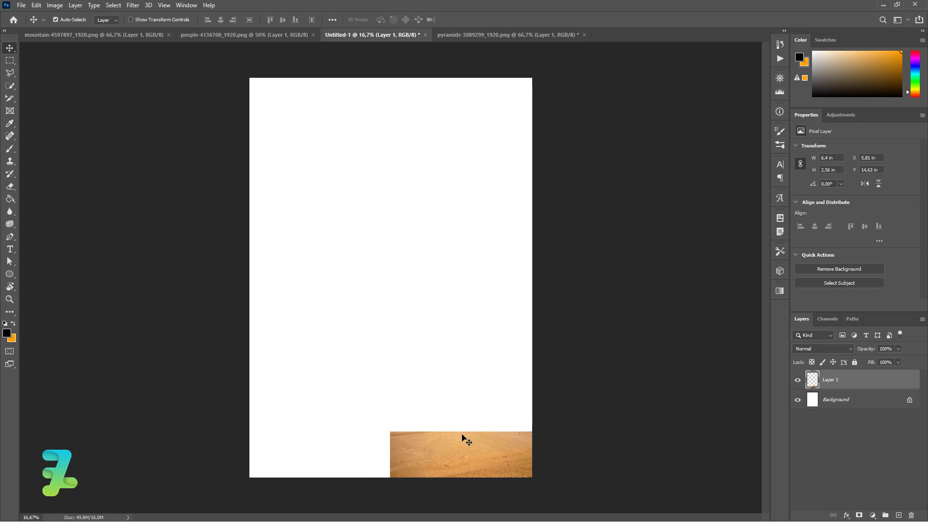
Step: Scale the desert layer proportionally to about 282% and position it to fill the page's full width down to the bottom edge
key(ctrl+t)
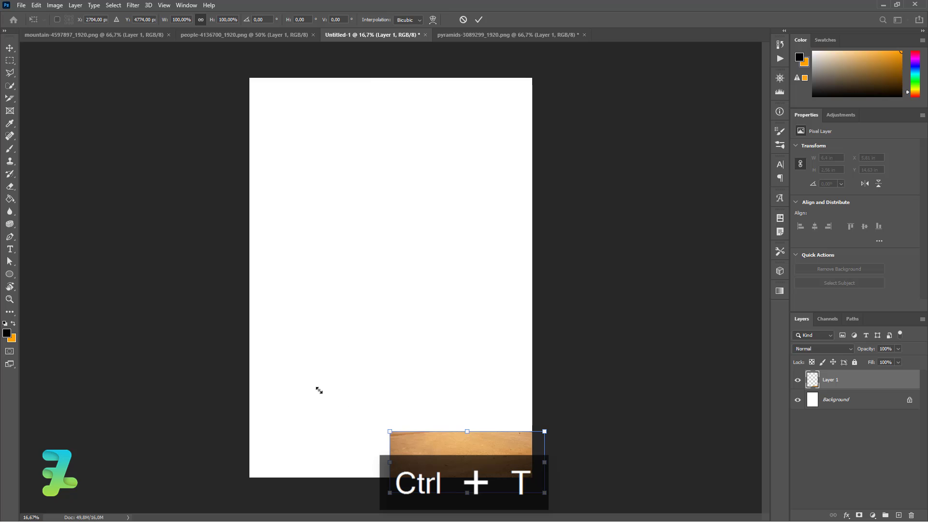
drag(257, 352, 194, 346)
drag(448, 437, 468, 425)
drag(574, 332, 614, 316)
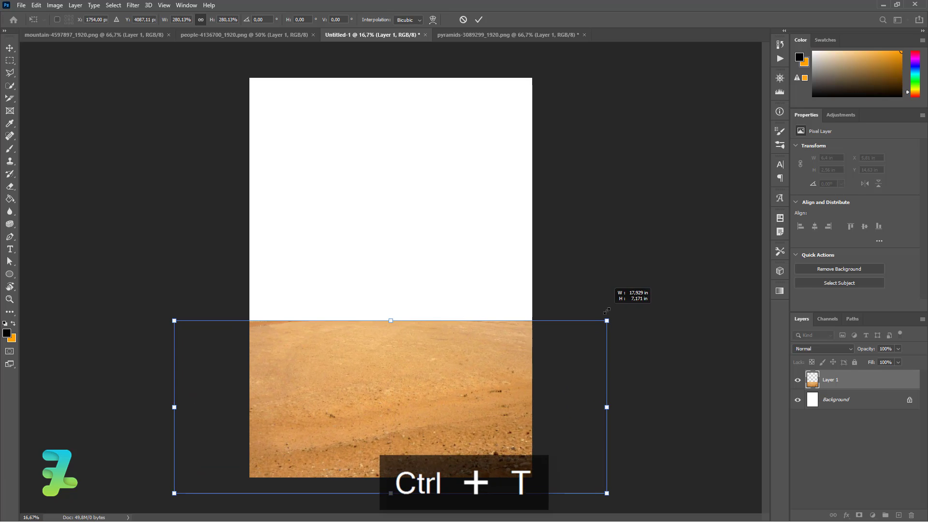
drag(441, 404, 446, 386)
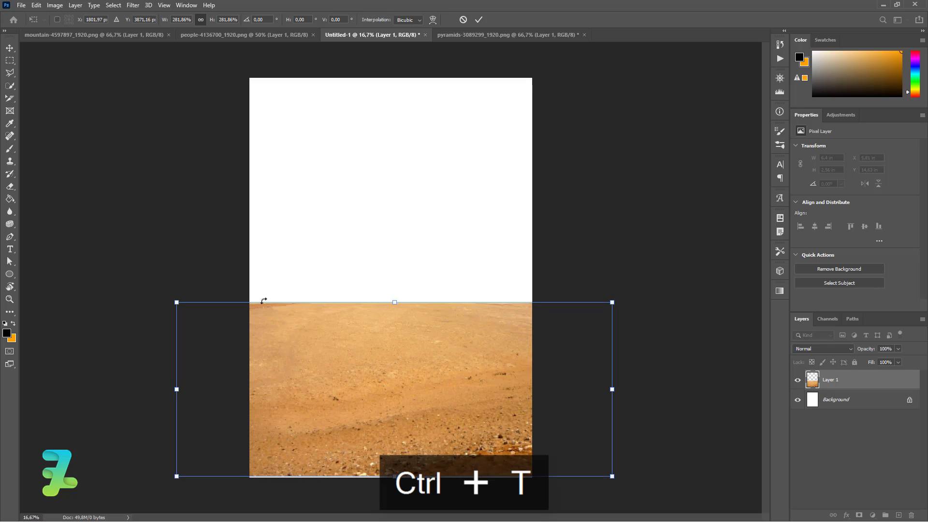
drag(374, 398, 374, 401)
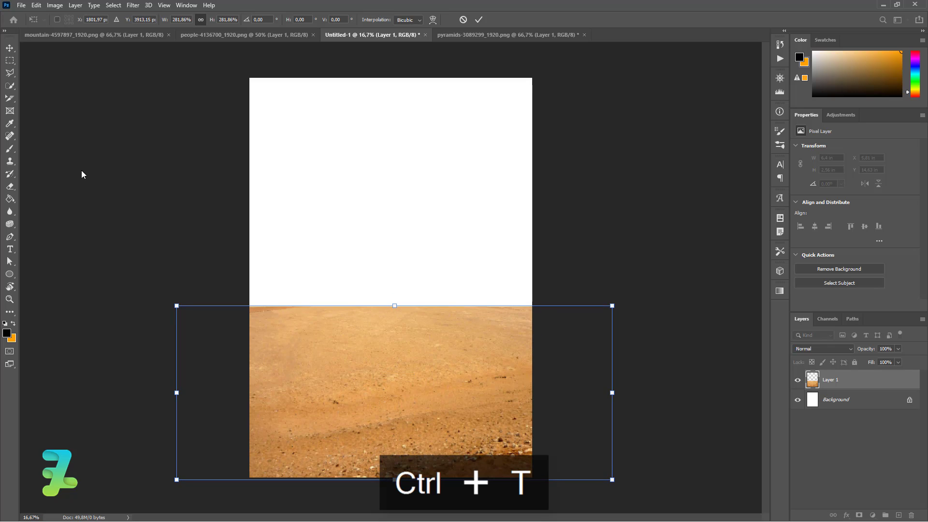
click(12, 50)
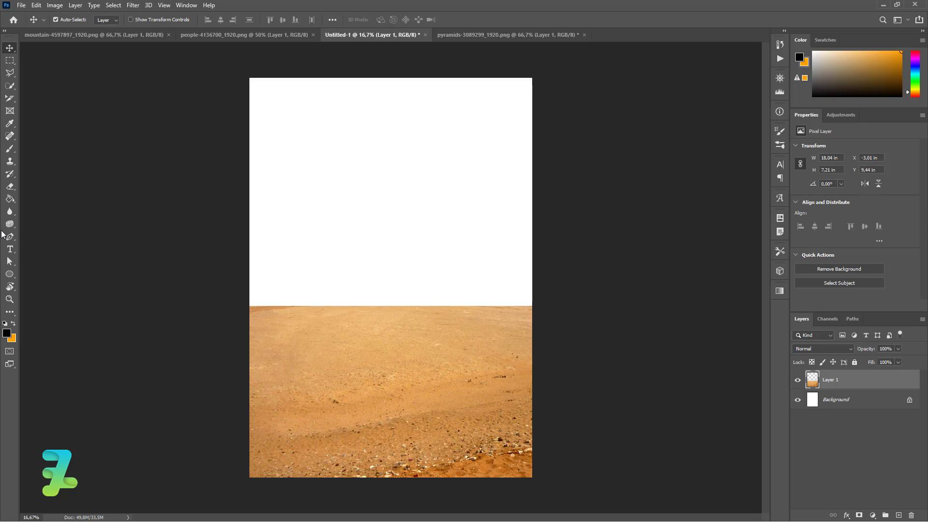
Step: Set up the Horizontal Type tool with the Roboto font, Regular style, at 48 pt
click(9, 249)
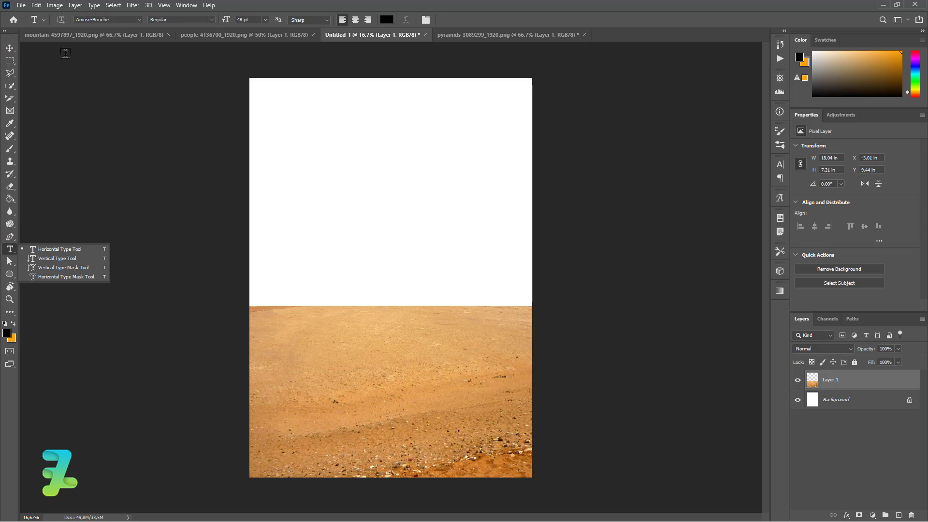
click(140, 19)
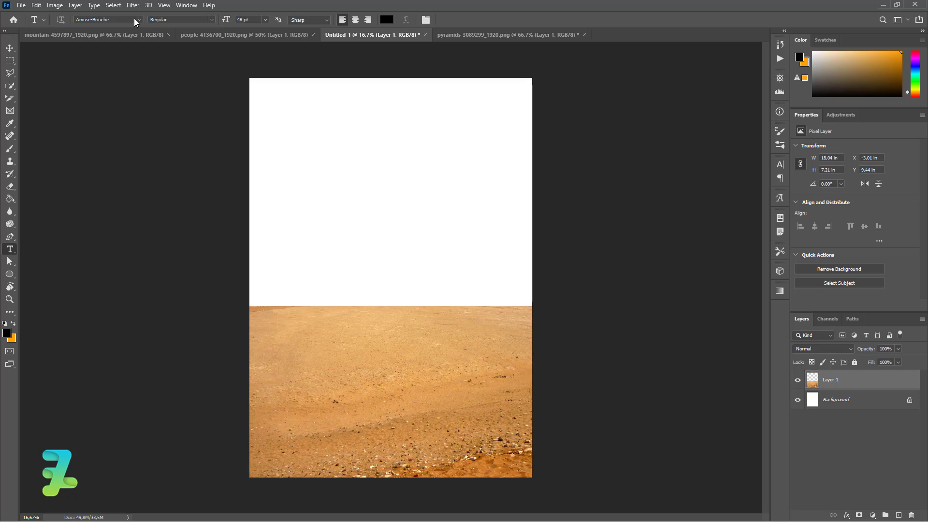
click(138, 19)
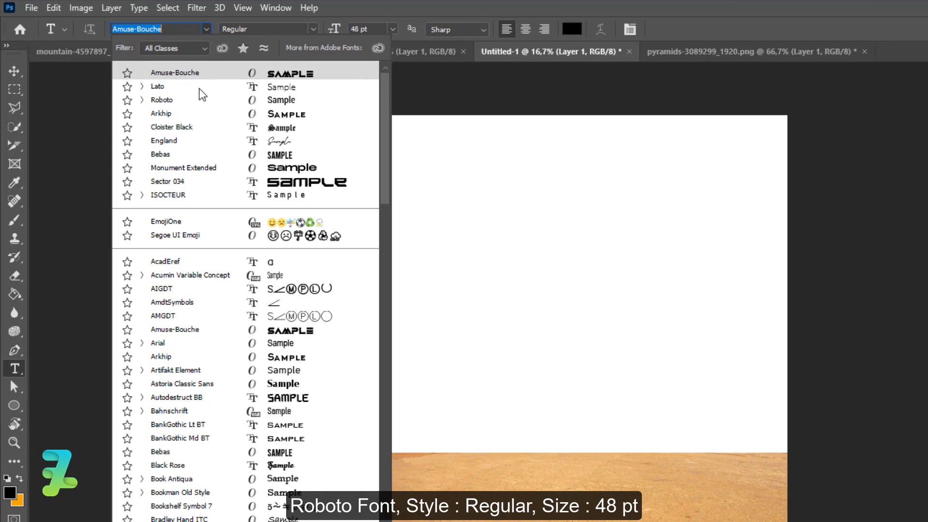
click(180, 103)
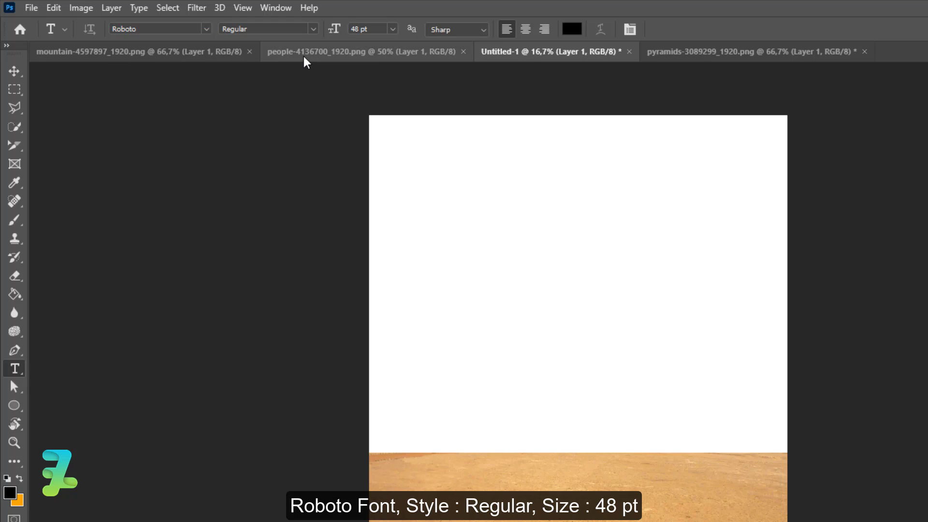
click(393, 29)
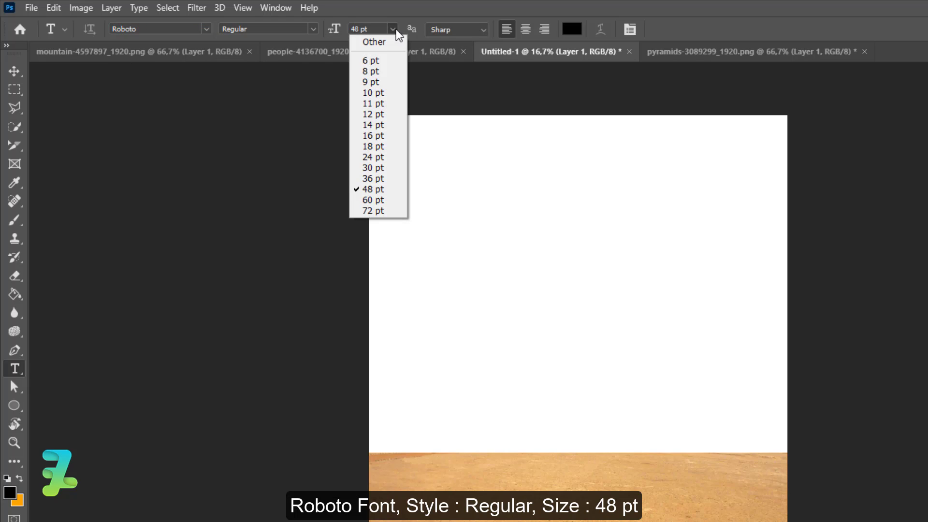
click(379, 189)
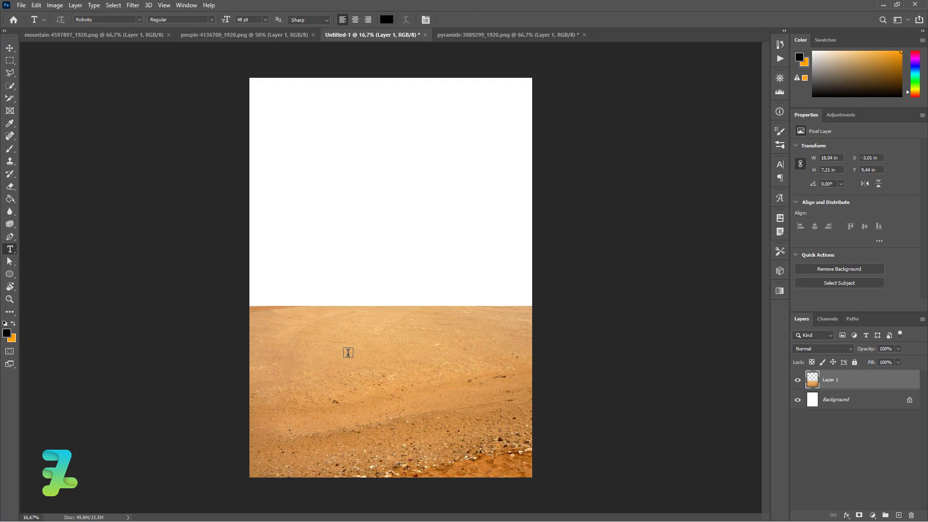
Step: Add the text "2021" on the upper part of the desert
click(347, 352)
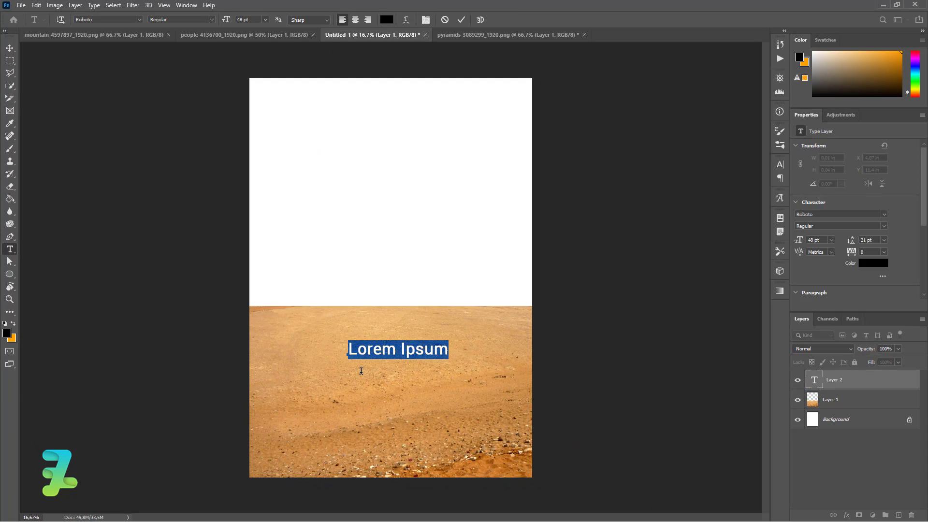
text(2021)
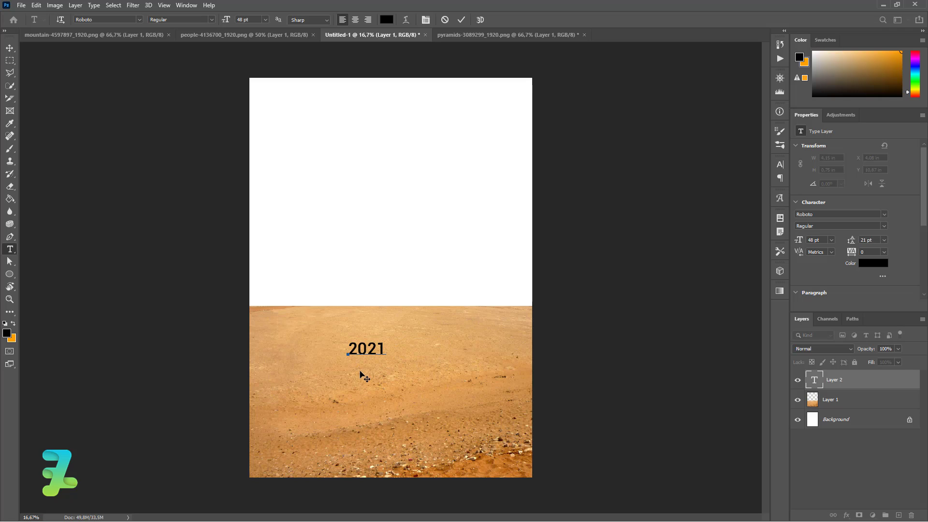
click(12, 49)
Step: Enlarge the 2021 text to about 348 pt and center it over the horizon so it nearly spans the page width
key(ctrl+t)
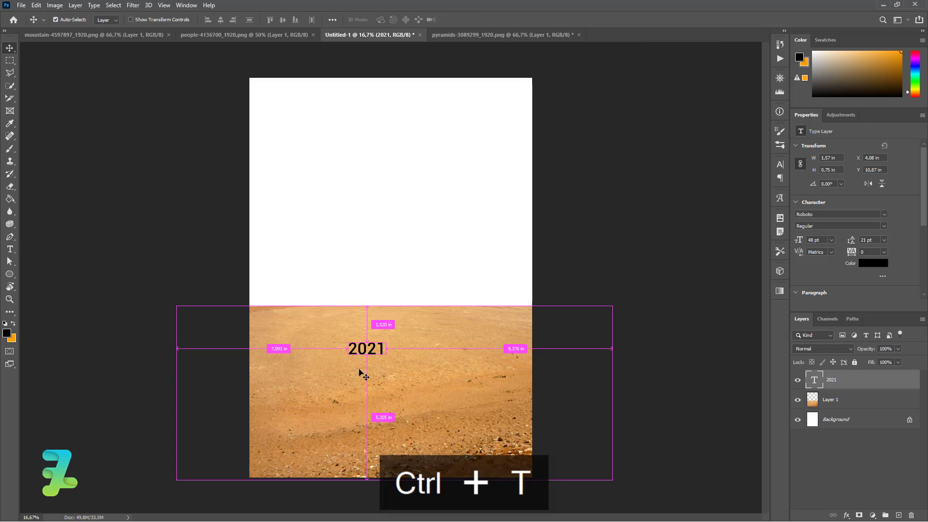
drag(386, 337, 471, 295)
key(Return)
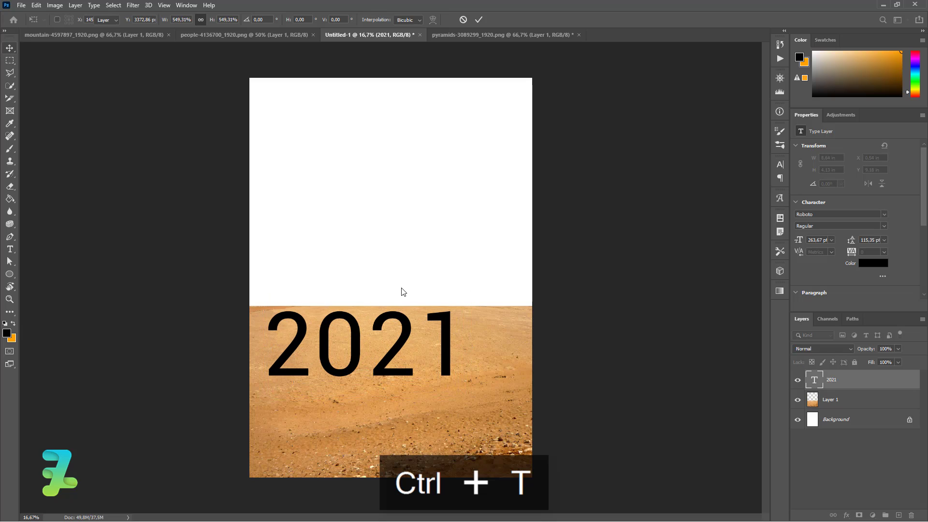
drag(397, 338, 430, 288)
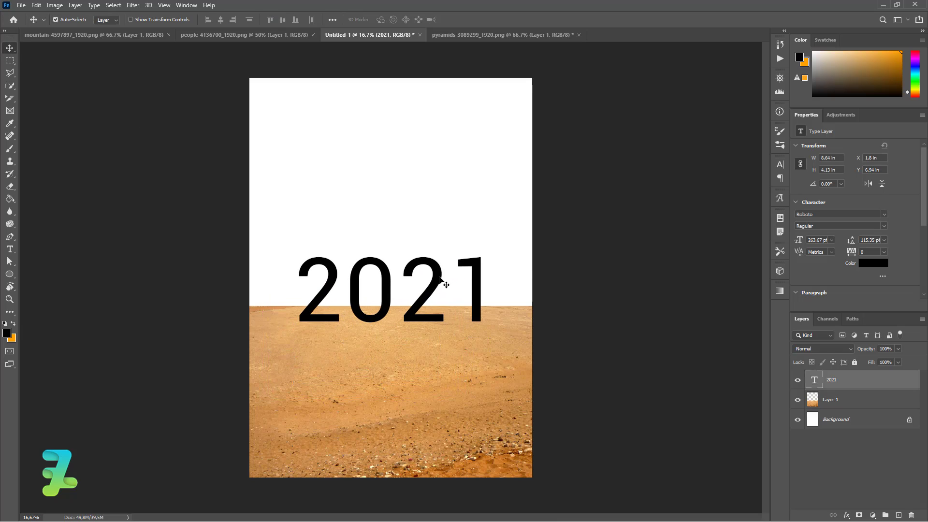
key(ctrl+t)
drag(522, 236, 555, 219)
click(9, 48)
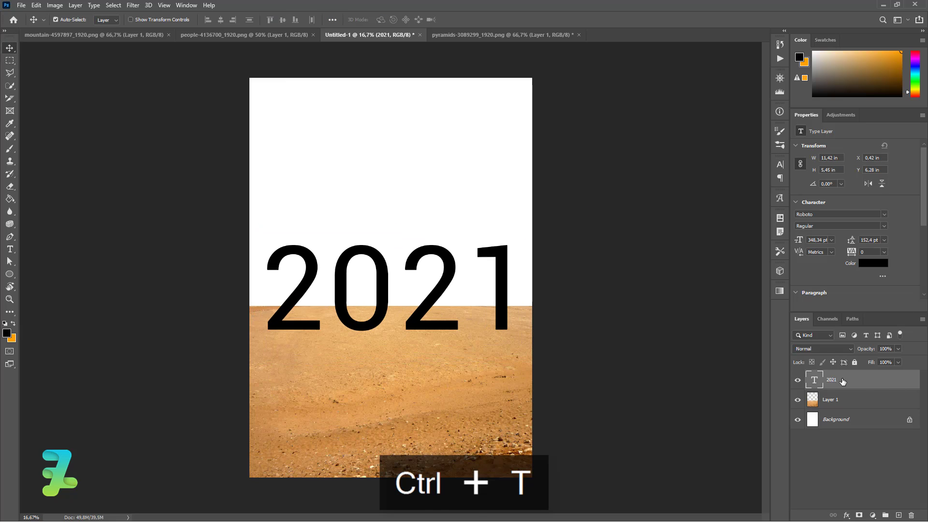
Step: Convert the 2021 layer to a Smart Object and apply a Perspective transform, shortening its right edge and heightening its left edge to about 167%
right_click(865, 378)
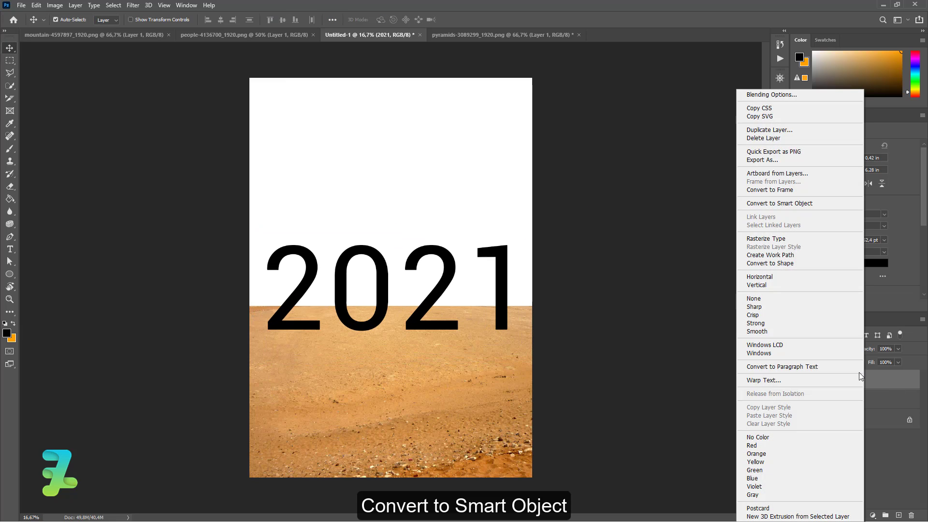
click(808, 204)
key(ctrl+t)
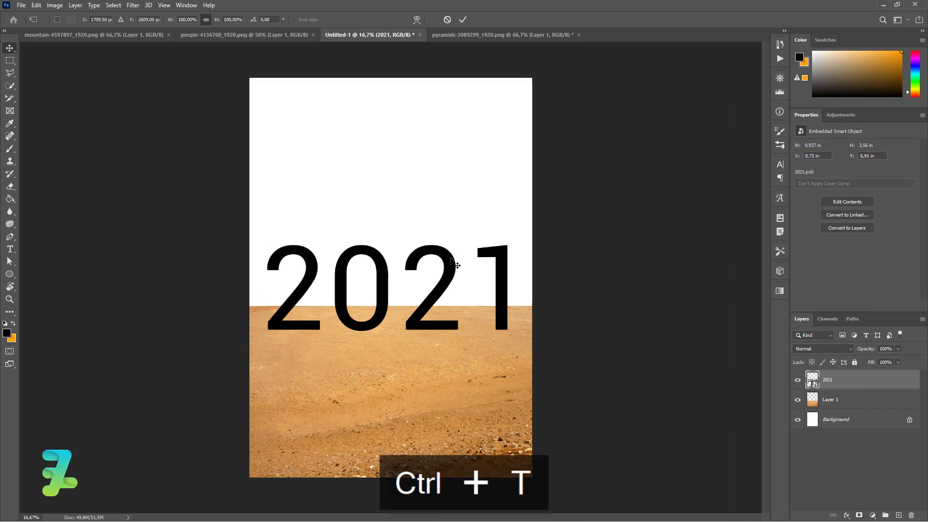
right_click(451, 261)
click(476, 310)
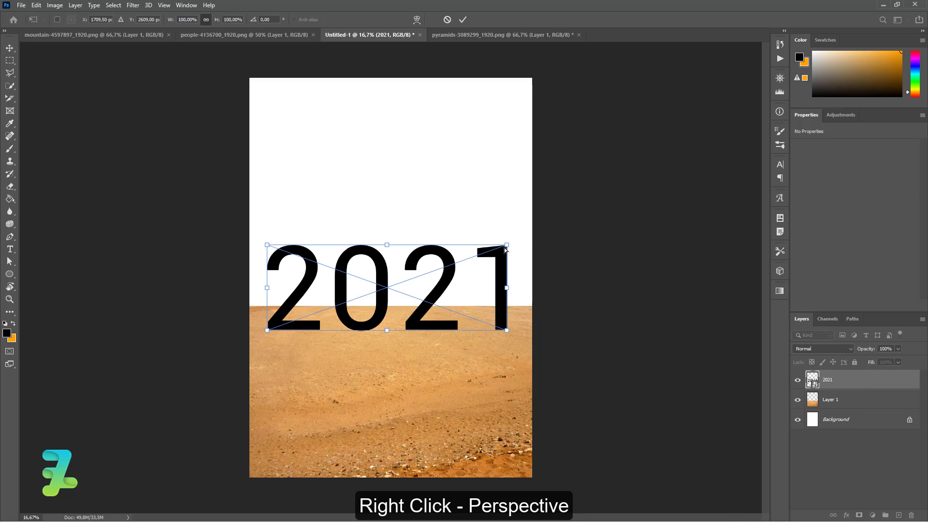
drag(506, 245, 507, 264)
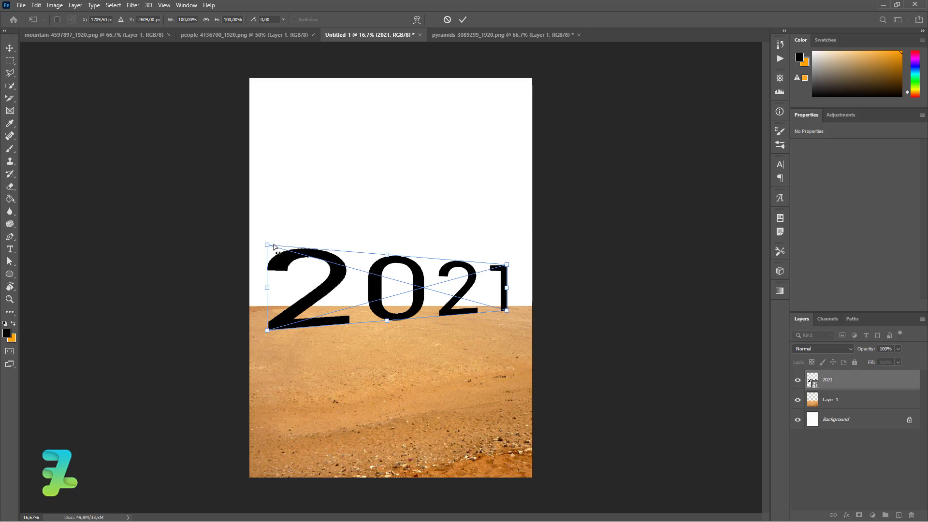
drag(269, 246, 287, 211)
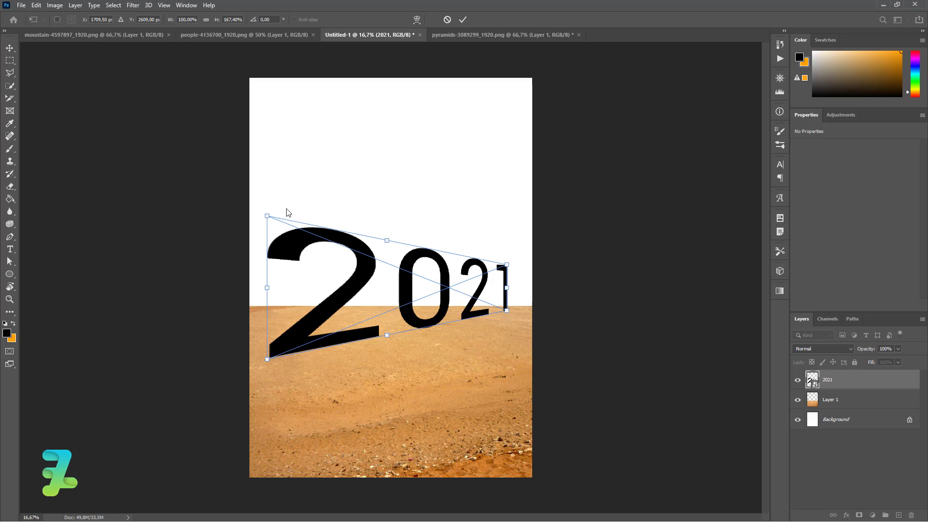
click(10, 49)
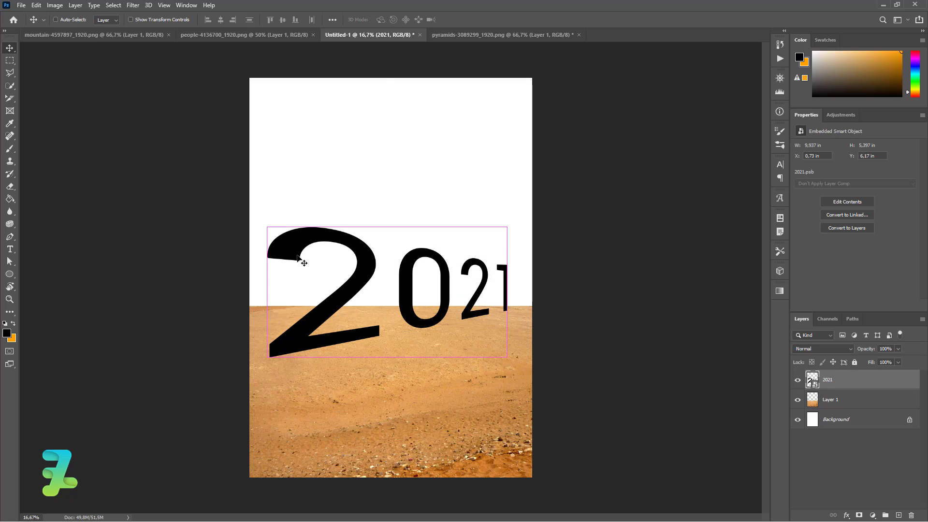
Step: Squeeze the 2021 lettering from its left edge to about 42% width and move it to the middle of the page over the horizon
key(ctrl+t)
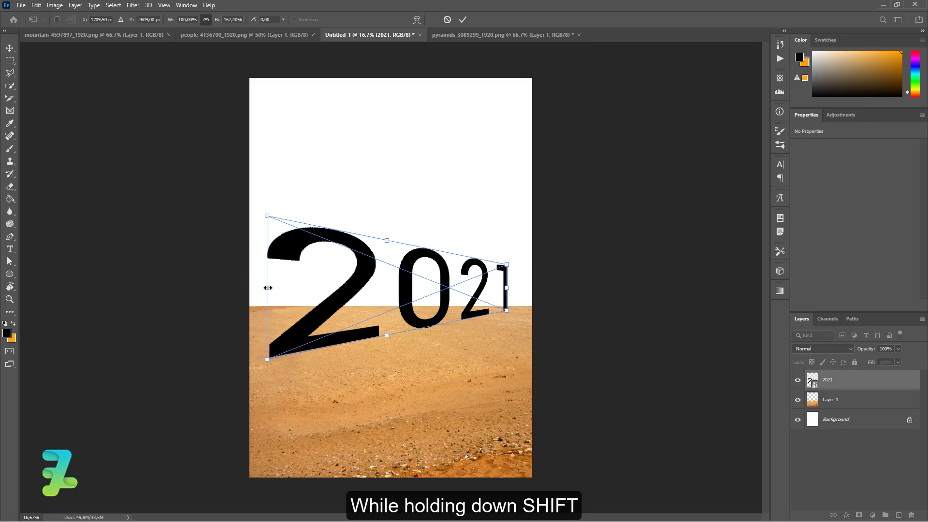
drag(268, 287, 406, 307)
key(Return)
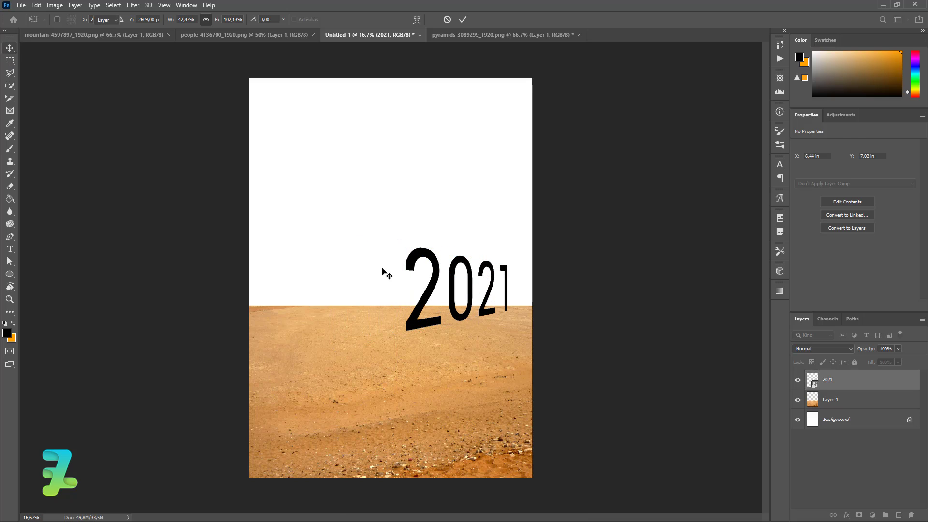
drag(455, 291, 387, 325)
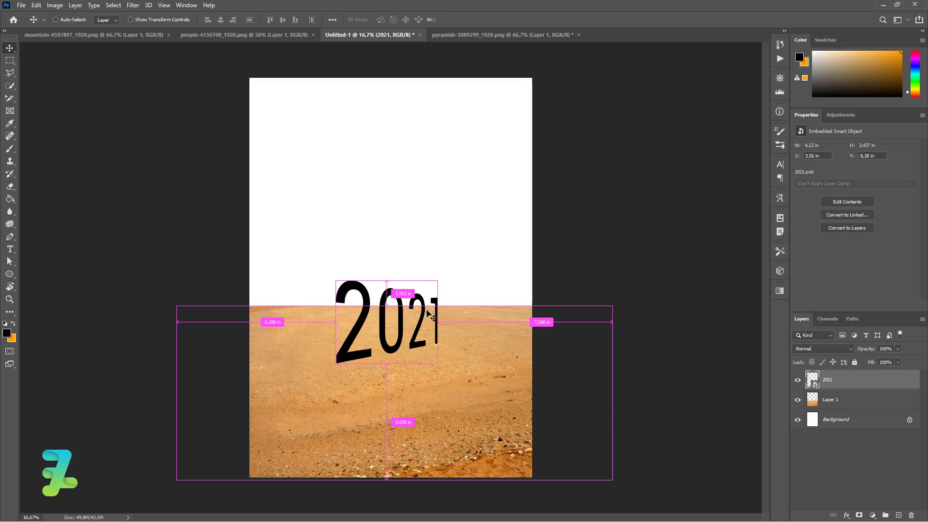
Step: Enlarge the 2021 lettering to about 74% width and 177% height, and raise it to about X 2.17 in, Y 6.05 in
key(ctrl+t)
drag(437, 296, 470, 276)
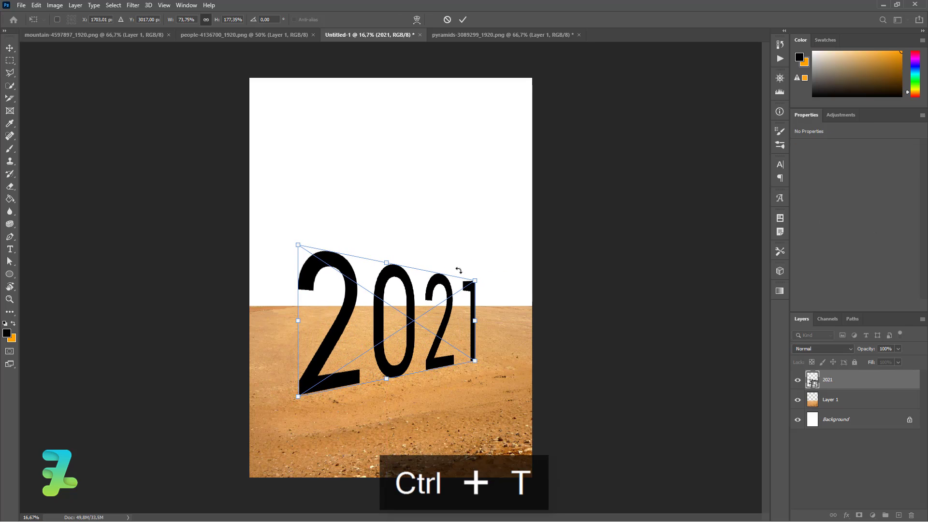
click(7, 49)
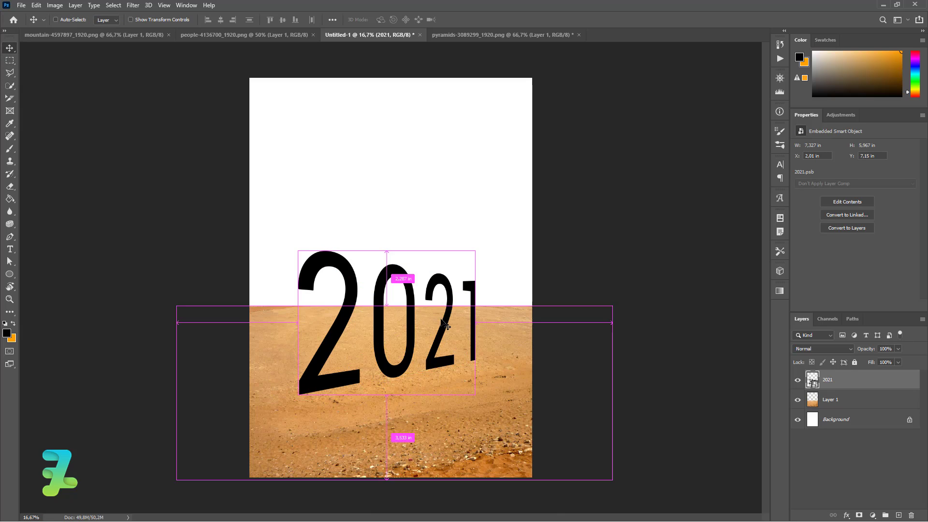
drag(438, 322, 447, 298)
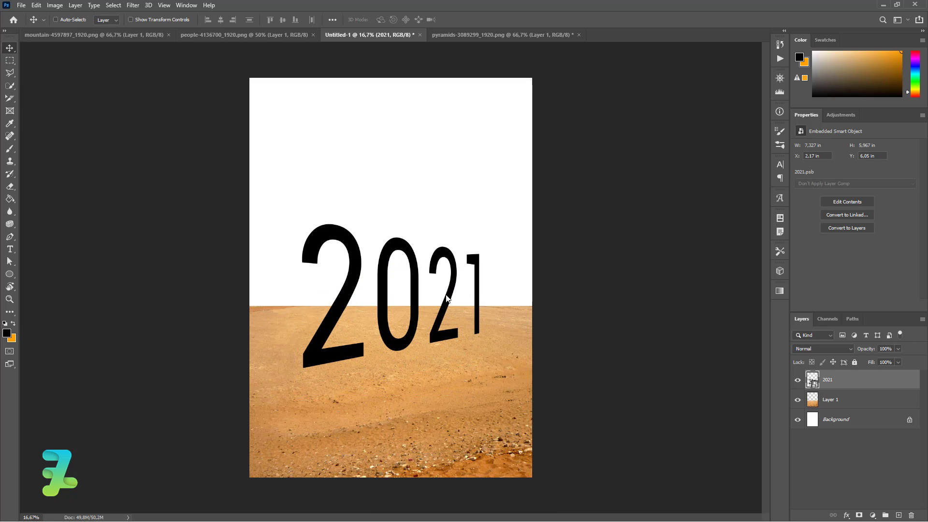
Step: Duplicate the 2021 layer and give the lower original a Color Overlay of #ffa200
key(ctrl+j)
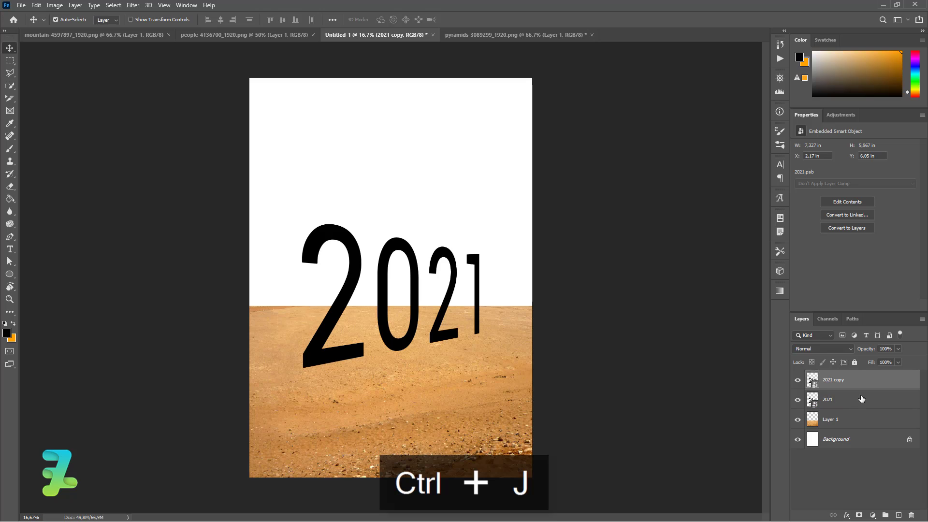
double_click(864, 400)
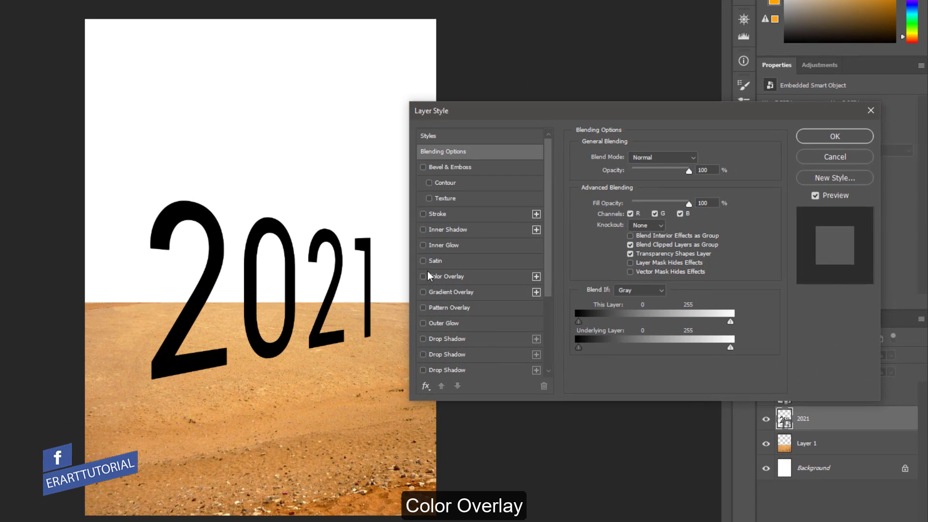
click(423, 277)
click(437, 277)
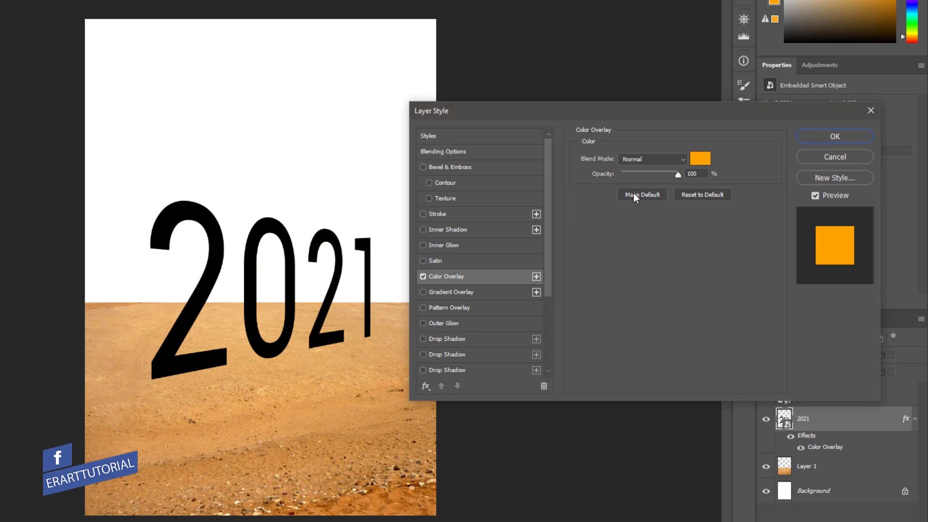
click(699, 158)
drag(596, 189, 622, 81)
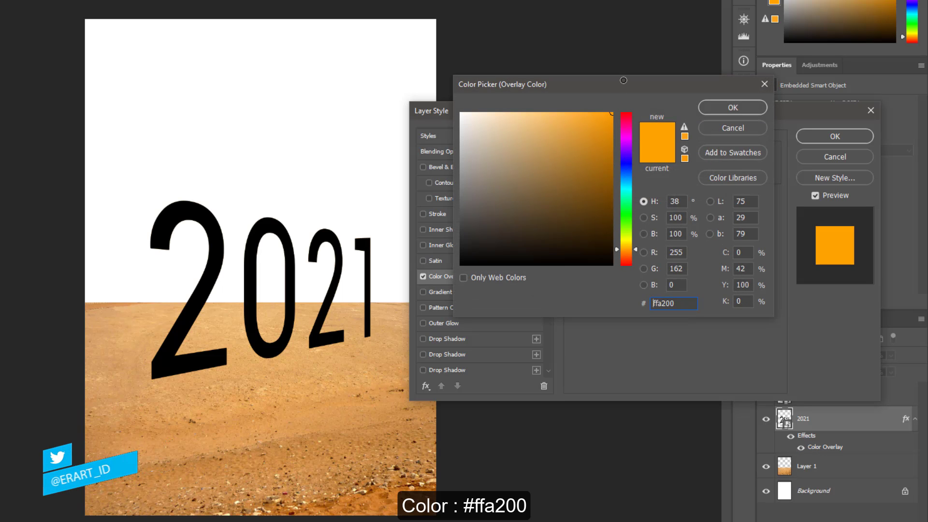
click(737, 114)
click(835, 138)
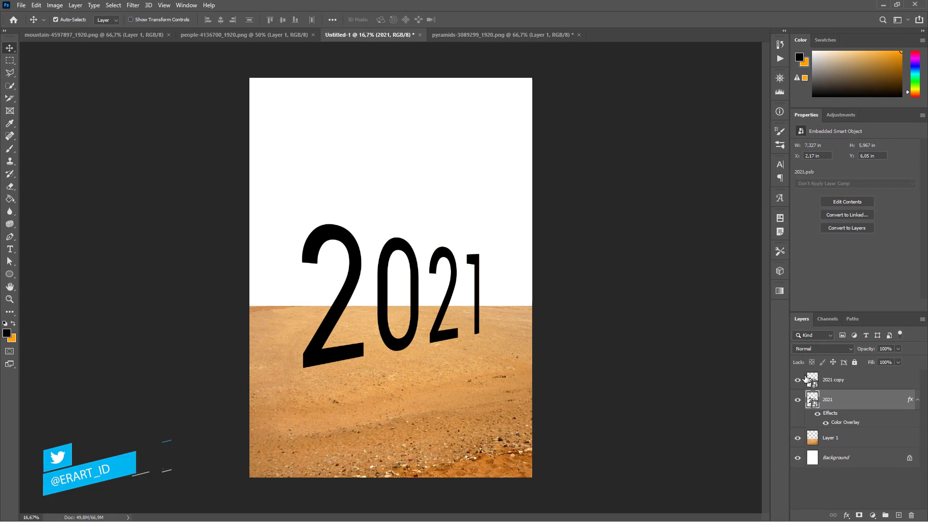
Step: Shift the 2021 copy slightly right to about X 2.34 in, fine-tuning how much of the orange lettering shows behind it
click(812, 385)
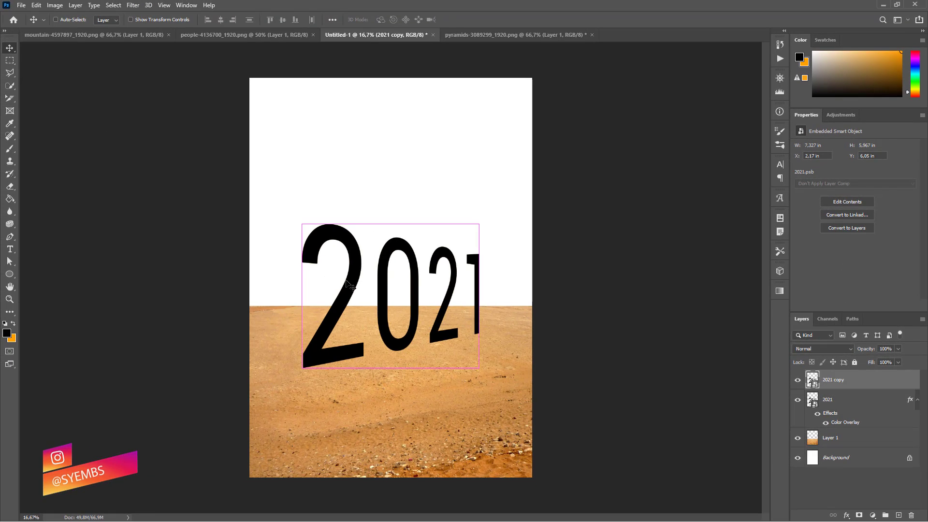
drag(347, 284, 353, 285)
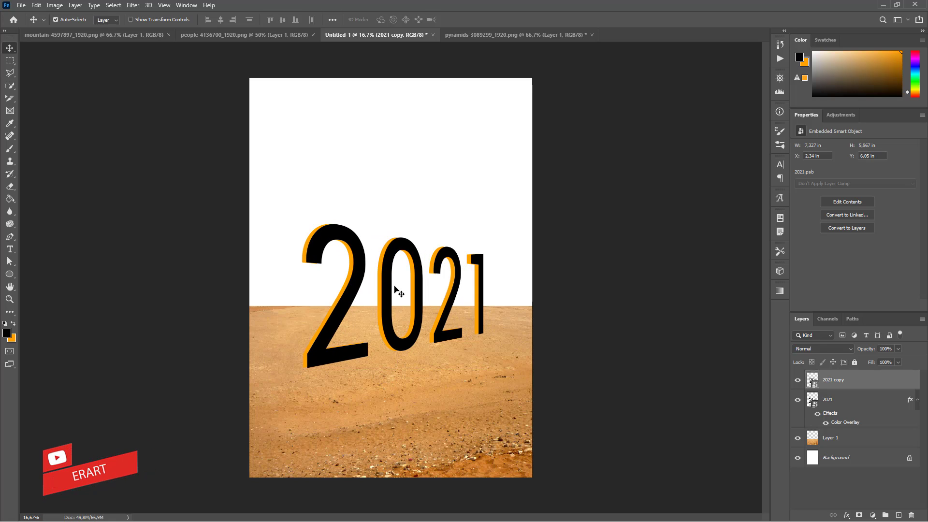
key(Right)
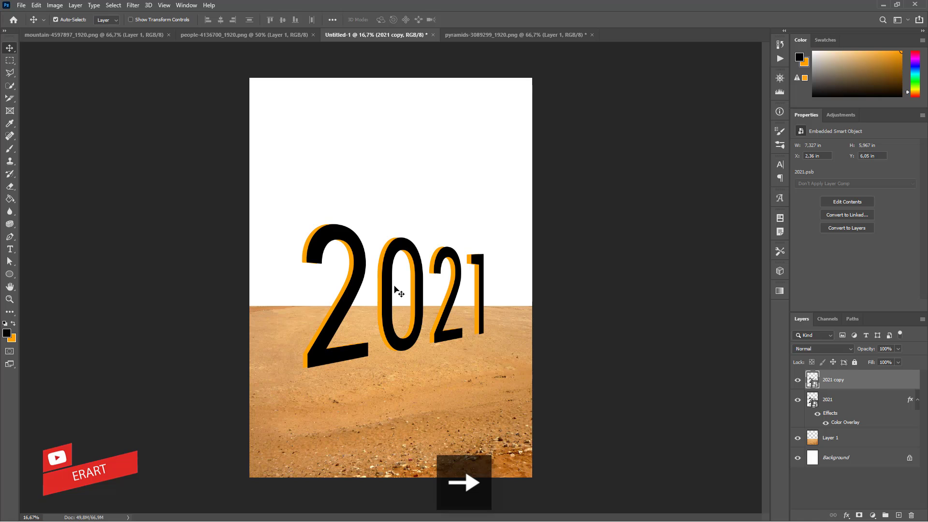
key(Right)
key(Right)
key(Right)
key(Right)
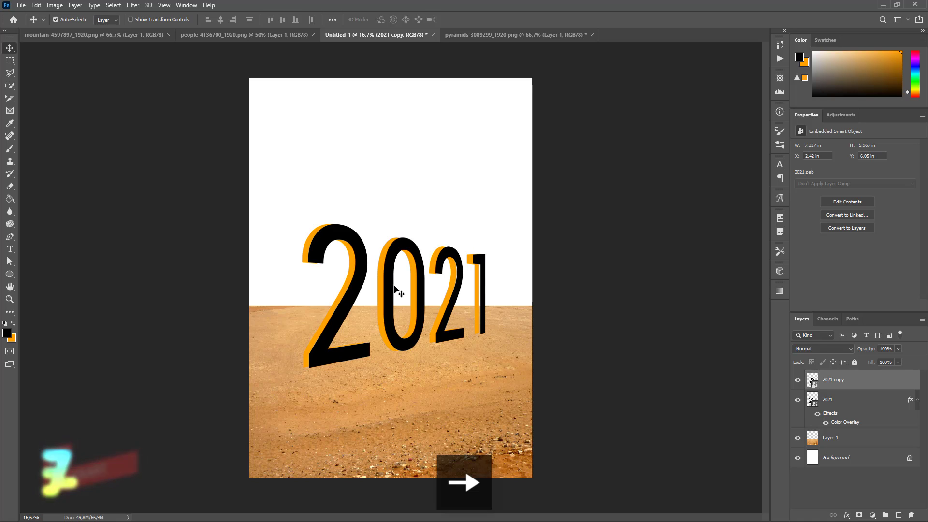
key(Right)
key(Right)
key(Right)
key(Right)
key(Right)
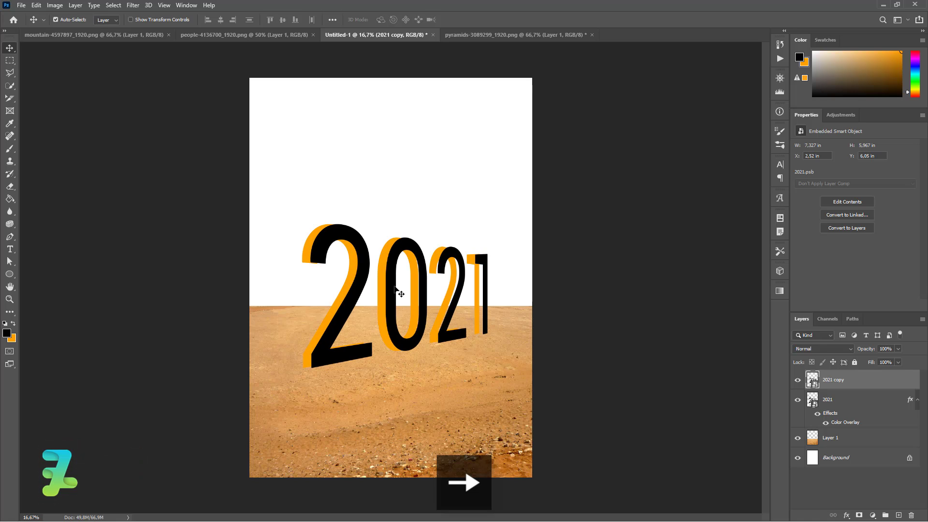
key(Left)
key(Left)
key(Left)
key(Left)
key(Left)
key(Left)
key(Left)
key(Left)
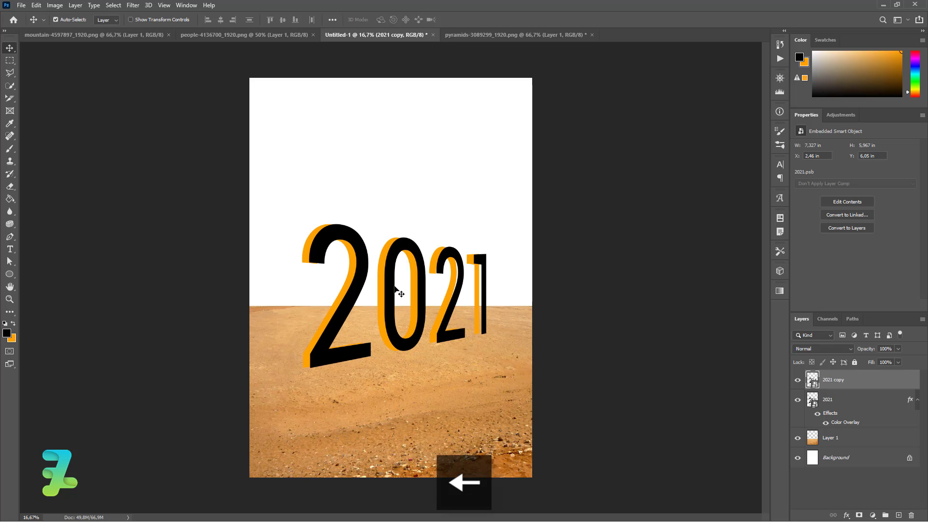
key(Left)
key(Left)
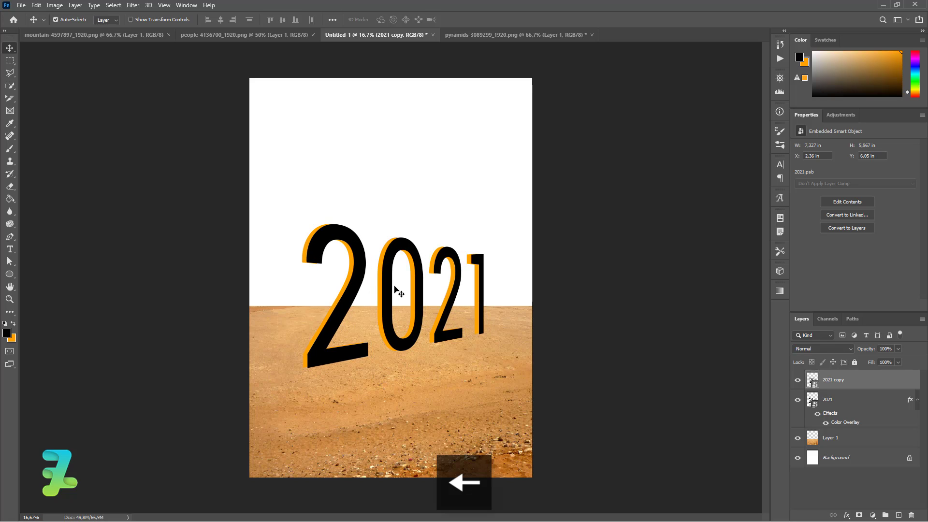
key(Right)
key(Left)
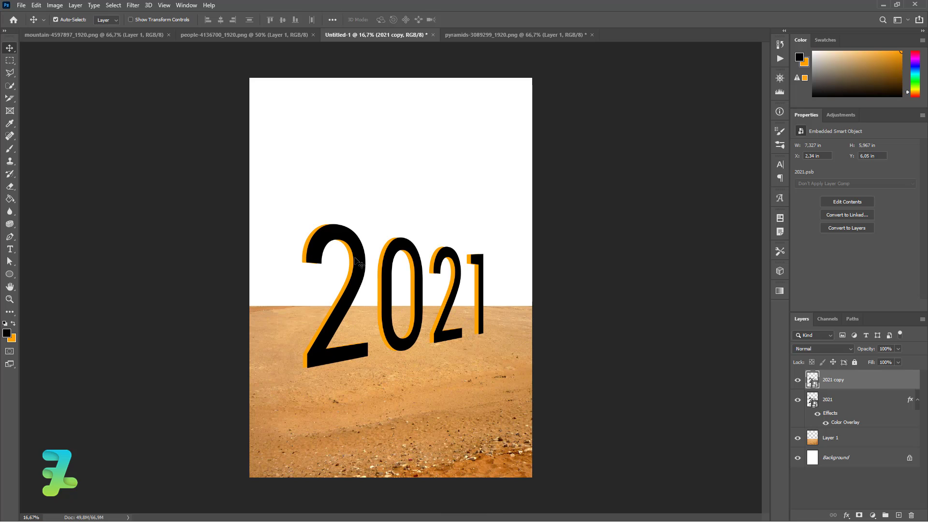
Step: Nudge the orange 2021 layer left to about X 2.02 in to widen its offset behind the black lettering
key(ctrl+equal)
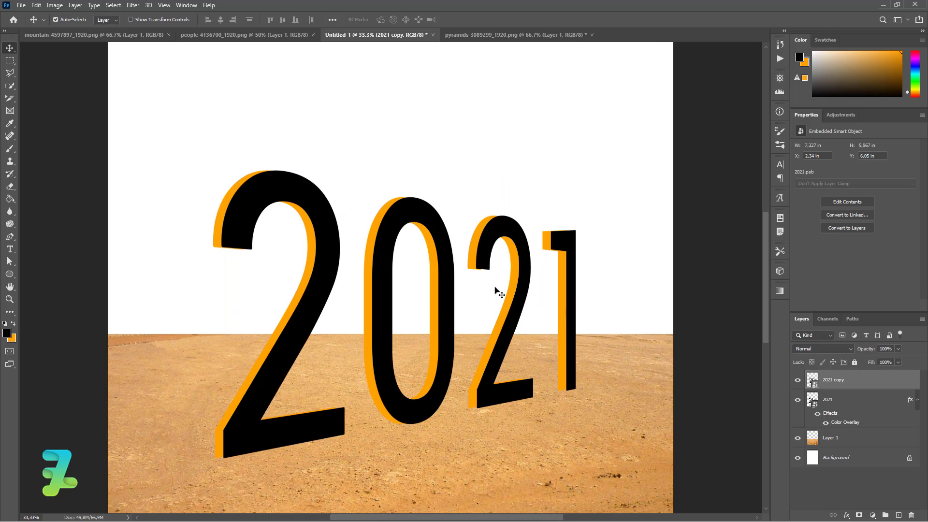
click(812, 398)
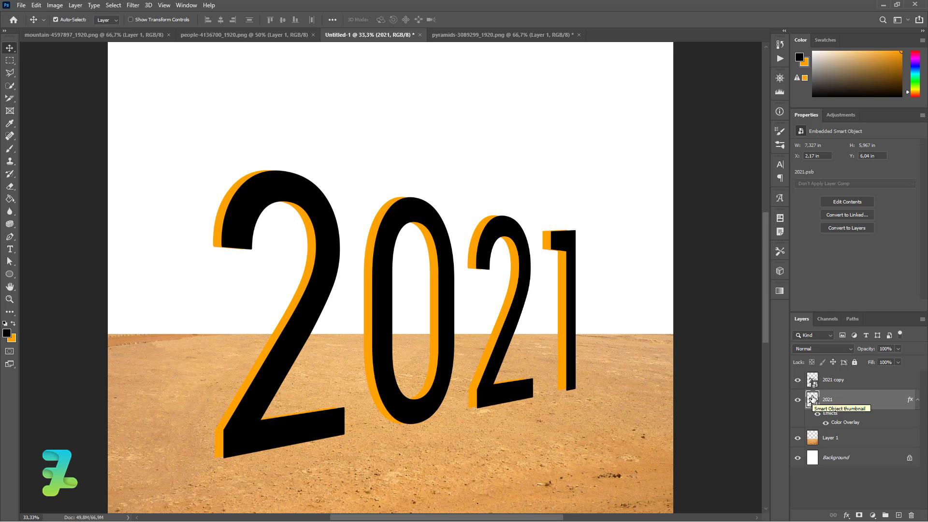
key(Left)
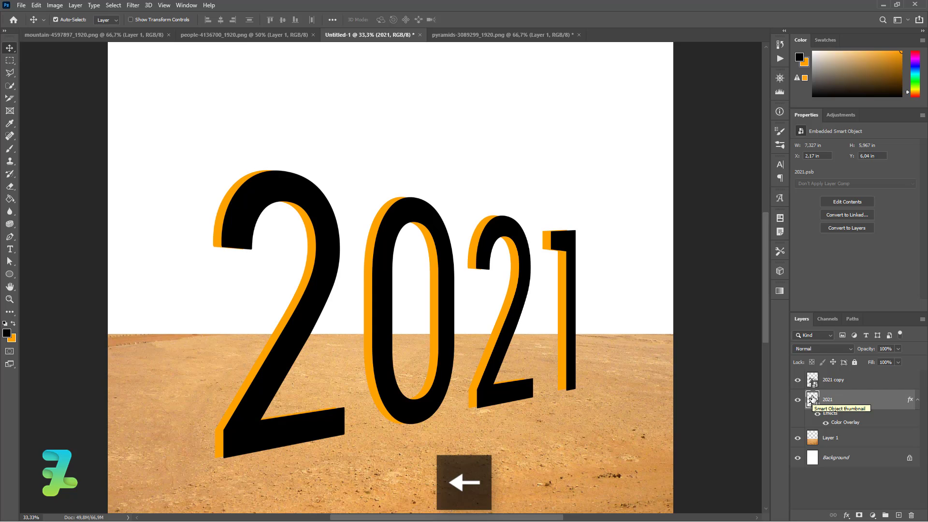
key(Left)
key(Left)
key(Left)
key(Left)
key(Left)
key(Left)
key(Left)
key(Left)
key(Left)
key(Left)
key(Left)
key(Left)
key(Left)
key(Left)
key(Left)
key(Left)
key(Left)
key(Left)
key(Left)
key(Left)
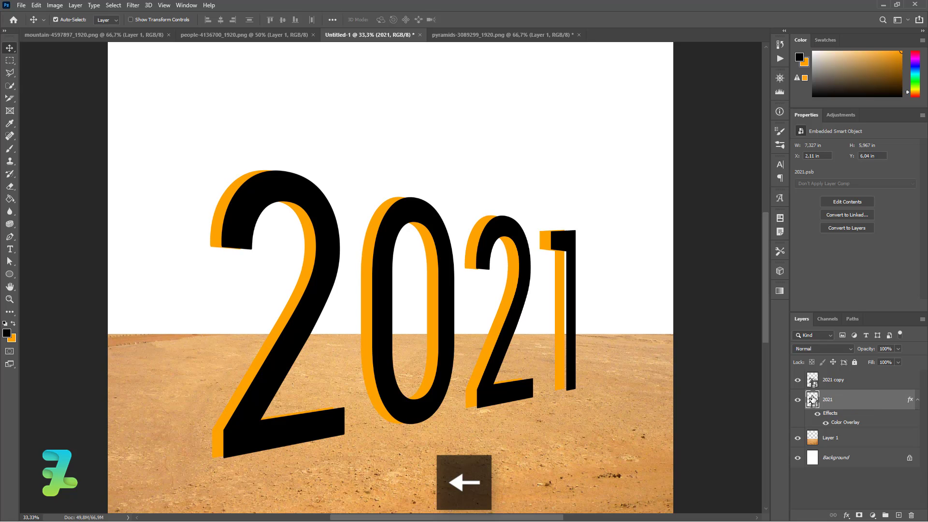
key(Left)
key(Left)
key(Left)
key(Left)
key(Left)
key(Left)
key(Left)
key(Left)
key(Left)
key(Left)
key(Left)
key(Left)
key(Left)
key(Left)
key(Left)
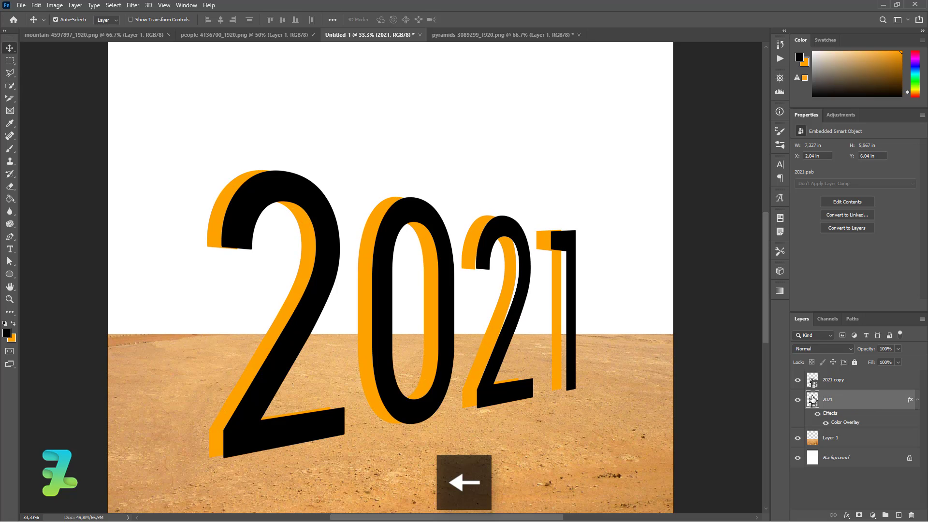
key(Left)
key(Left)
key(Left)
key(Left)
key(Left)
key(Left)
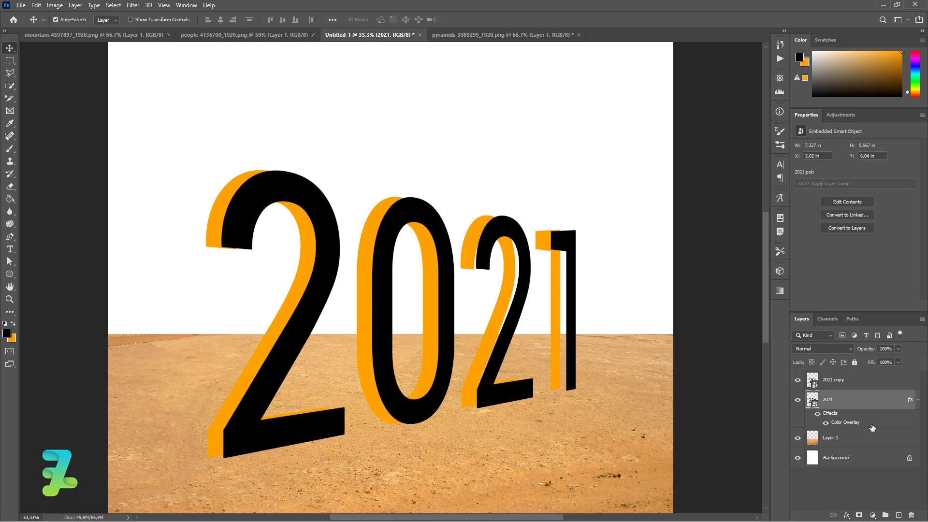
Step: Create a new layer between the two 2021 layers and set the foreground color to #ffa200
click(898, 515)
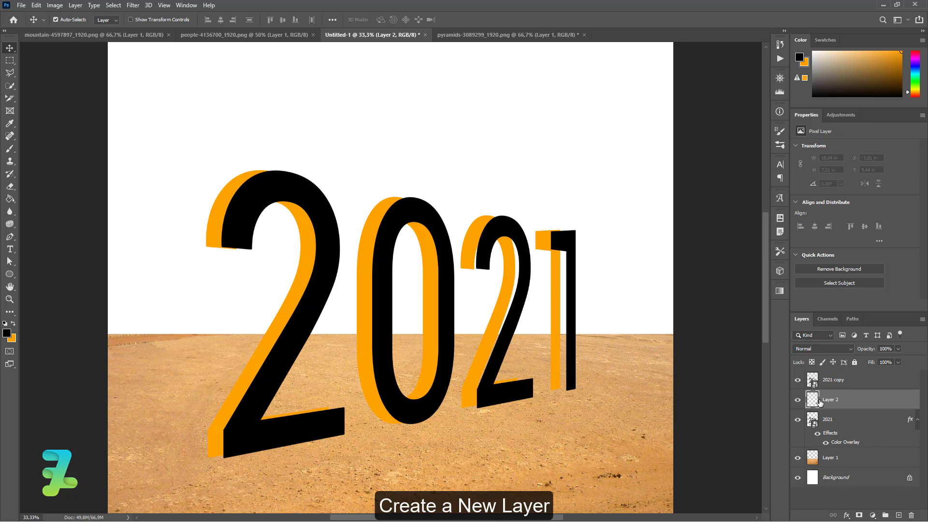
click(13, 324)
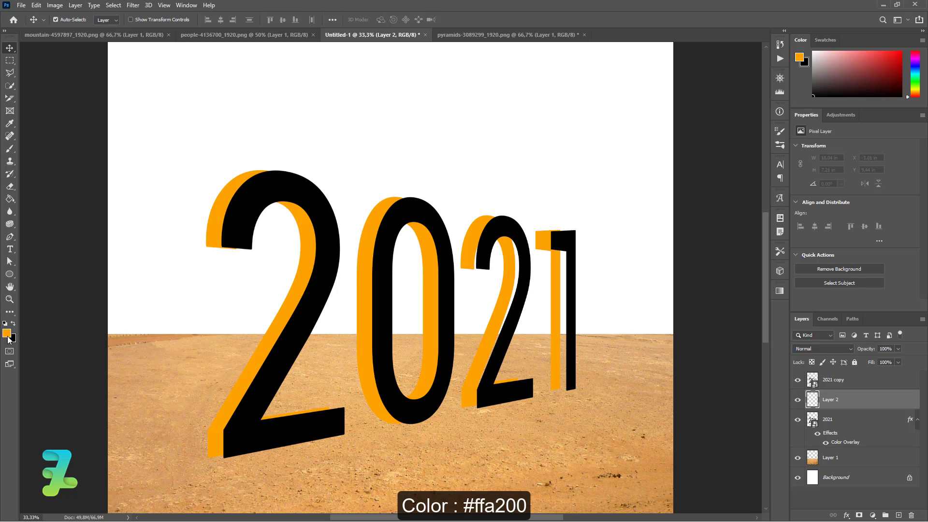
click(7, 333)
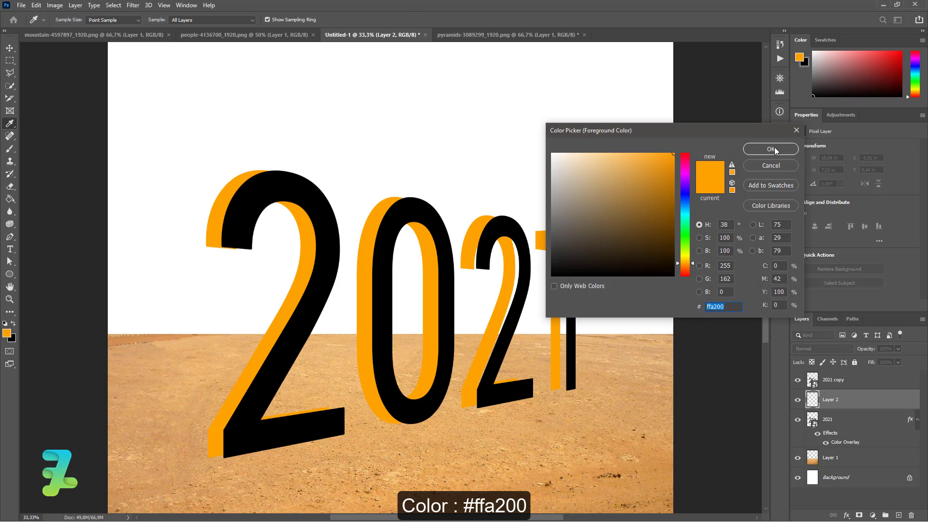
click(771, 149)
key(v)
Step: Start a Pen path on Layer 2 at the foot of the first 2, joining the orange and black lower-left corners and continuing up the black edge
key(ctrl+equal)
key(ctrl+equal)
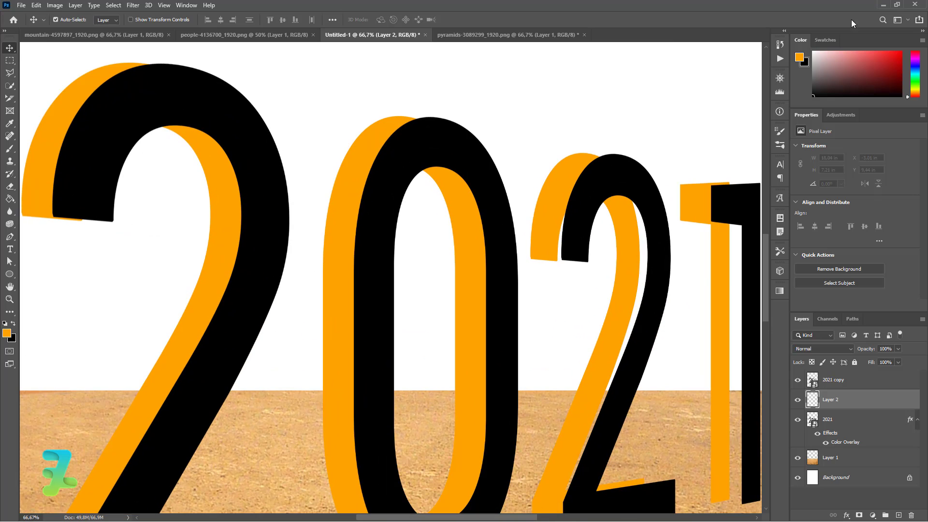
drag(769, 275, 774, 320)
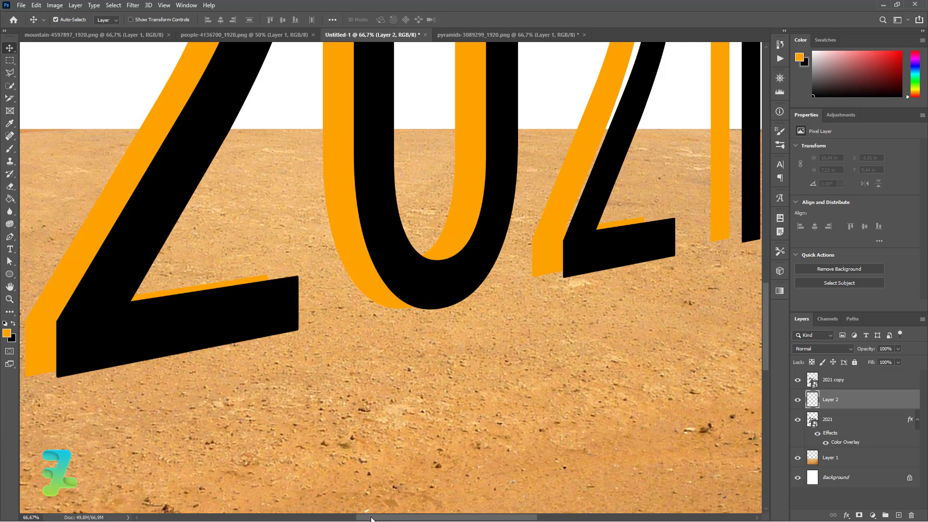
drag(371, 518, 291, 518)
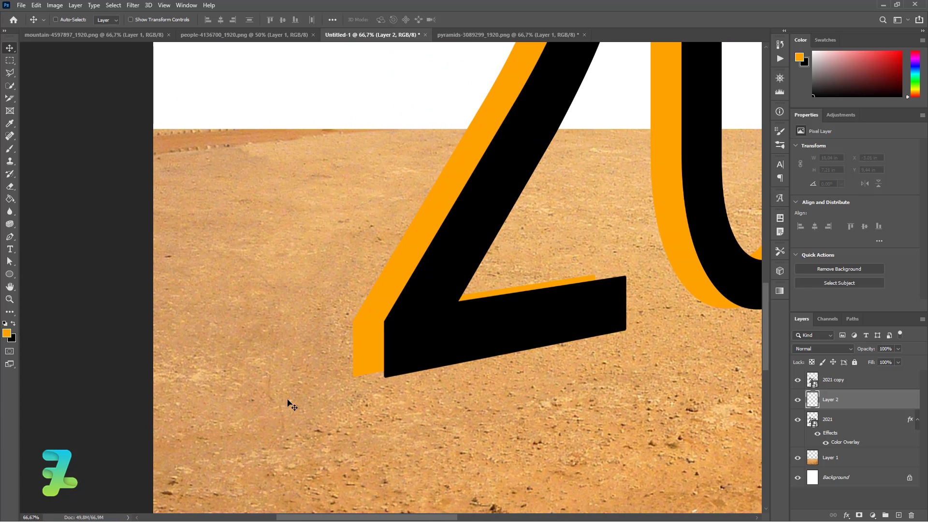
key(ctrl+equal)
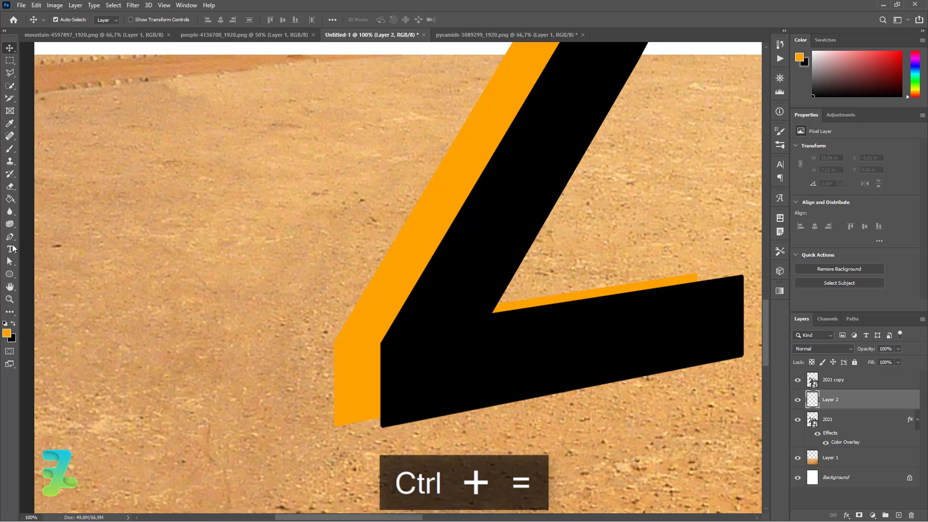
click(10, 236)
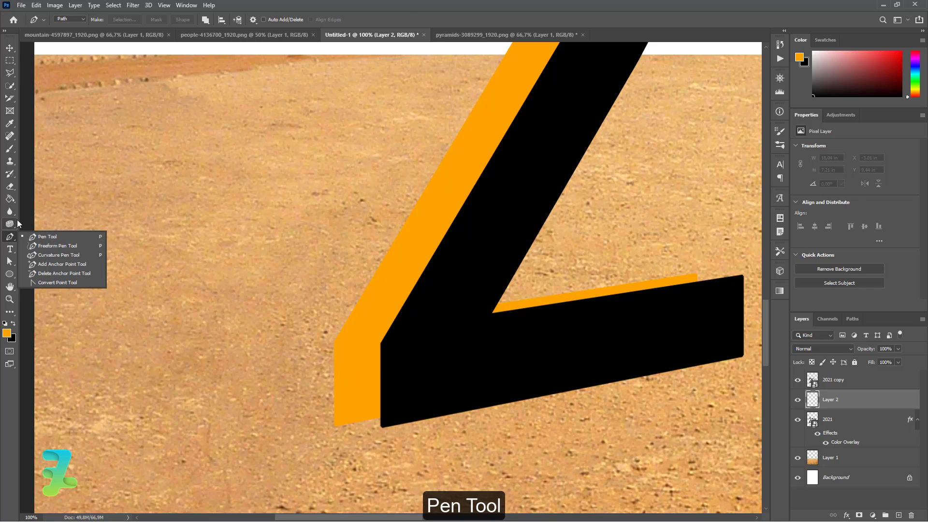
click(14, 241)
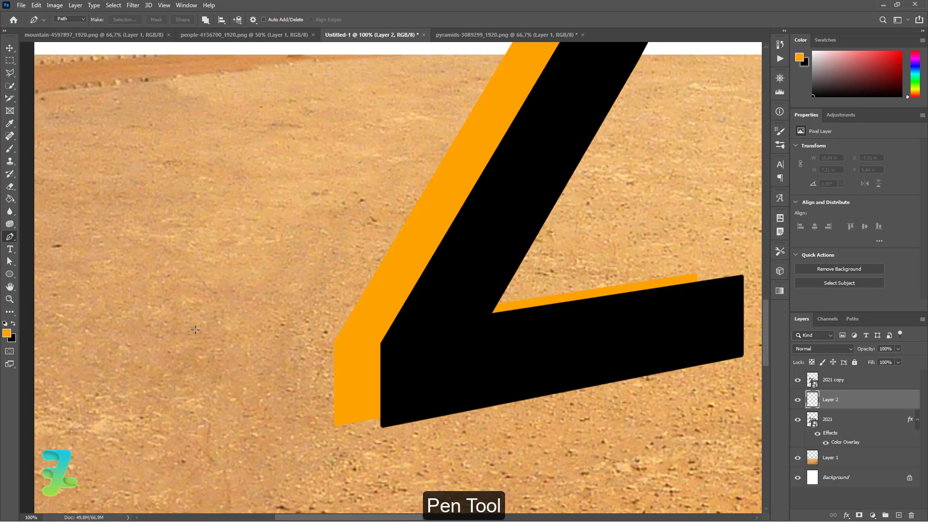
click(333, 426)
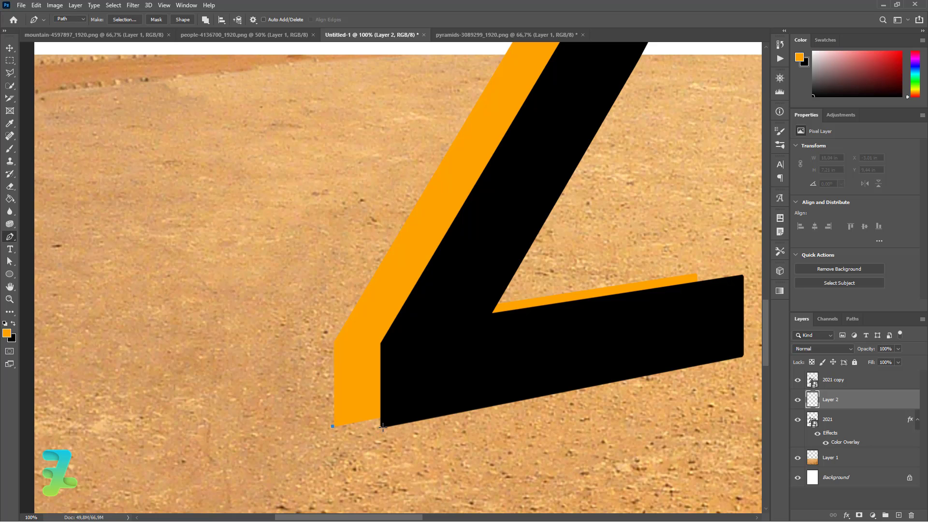
click(382, 427)
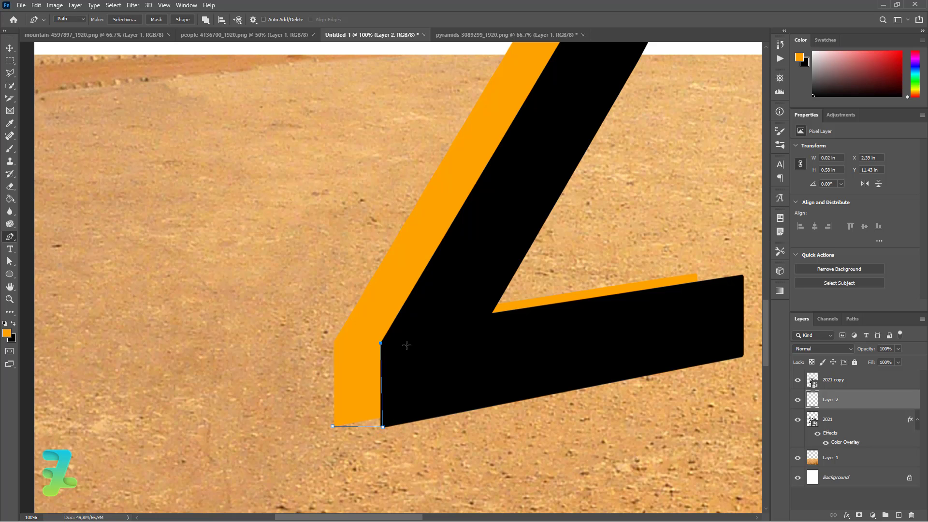
Step: Extend the path up through the black stem of the first 2, around its arch and over to the orange tip
key(ctrl+minus)
key(ctrl+minus)
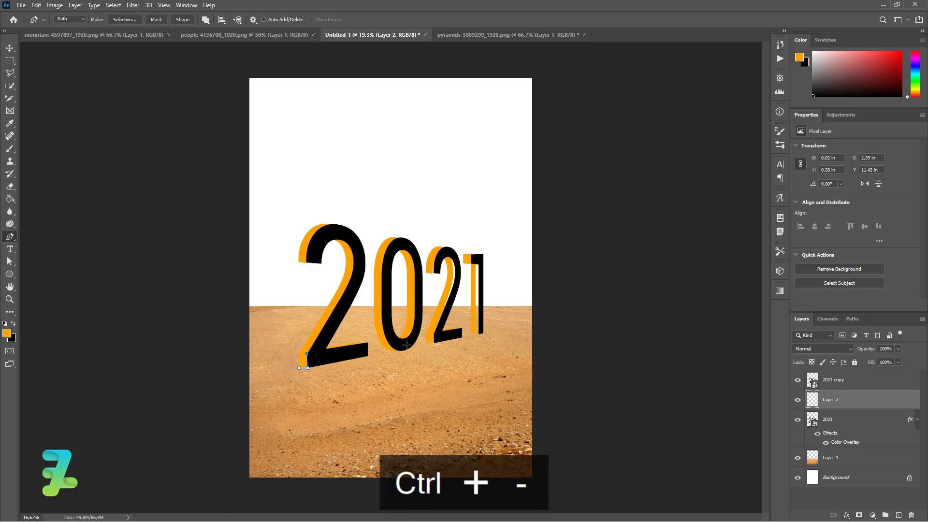
key(ctrl+equal)
key(ctrl+equal)
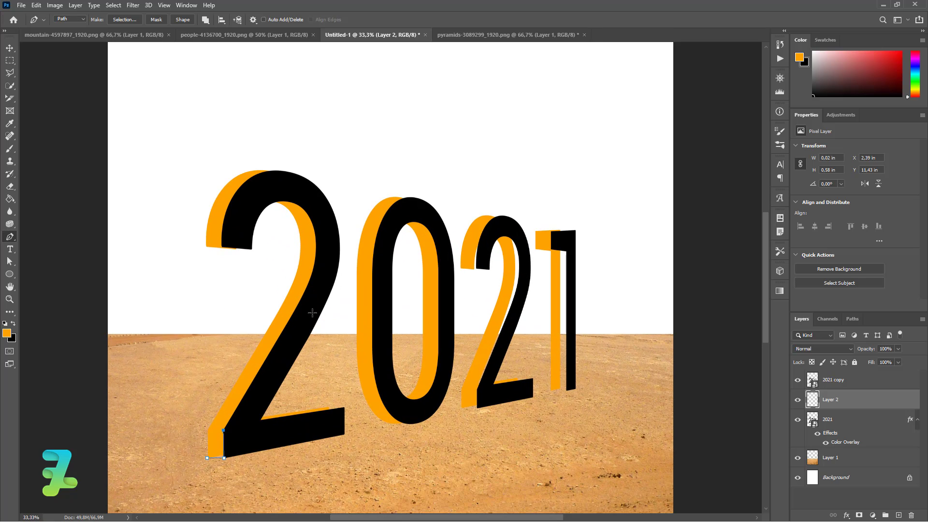
click(260, 390)
drag(329, 226, 316, 215)
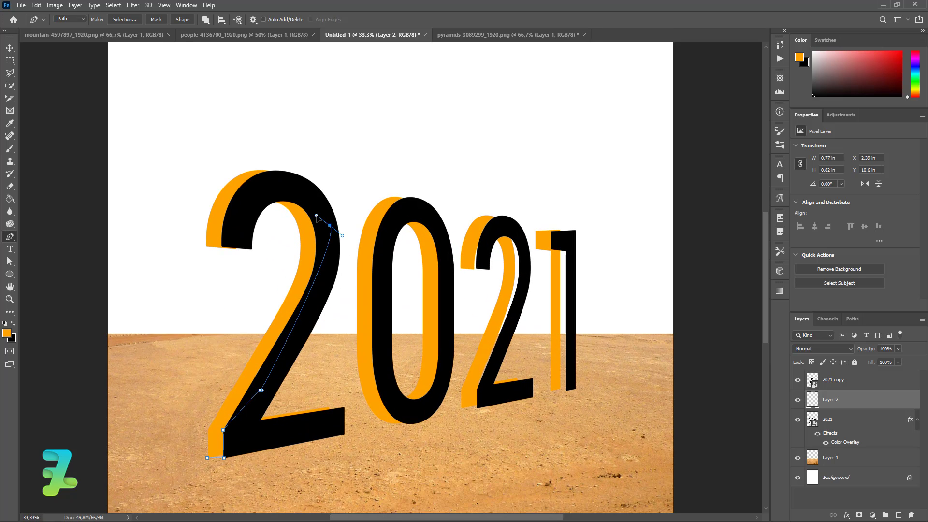
drag(279, 189, 253, 204)
click(211, 241)
key(ctrl+equal)
key(ctrl+equal)
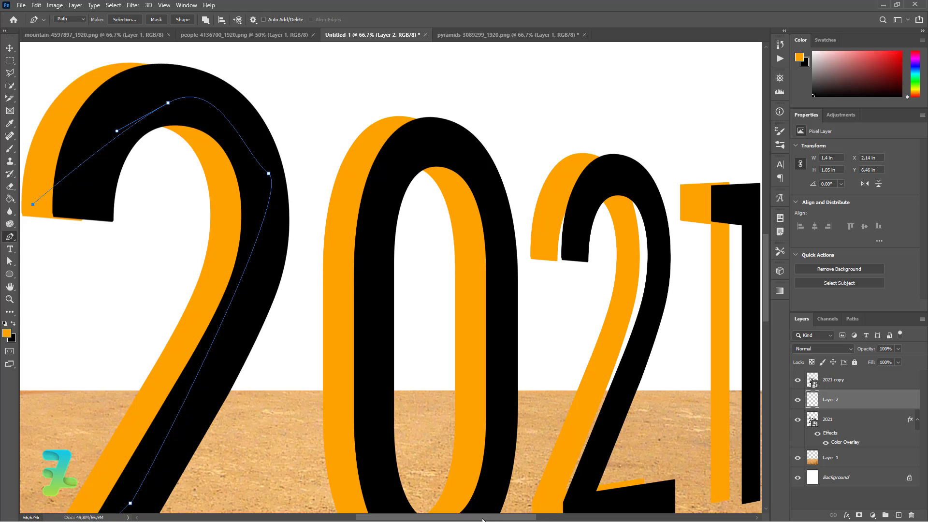
drag(482, 520, 440, 517)
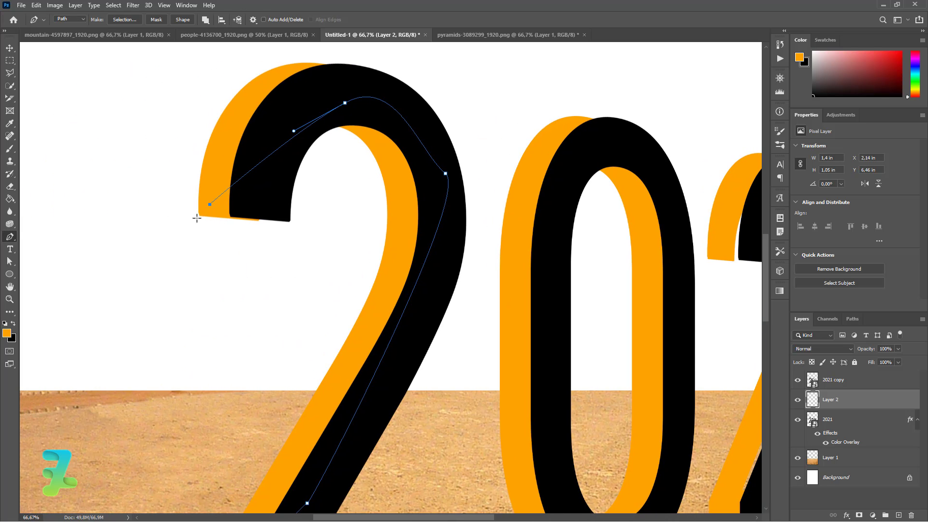
Step: Trace the underside of the first 2's upper tip and curve the path up along the inside of its arch
click(199, 216)
click(258, 221)
click(300, 153)
key(ctrl+z)
drag(290, 178, 298, 166)
click(304, 141)
drag(359, 115, 372, 115)
drag(414, 152, 420, 168)
click(424, 235)
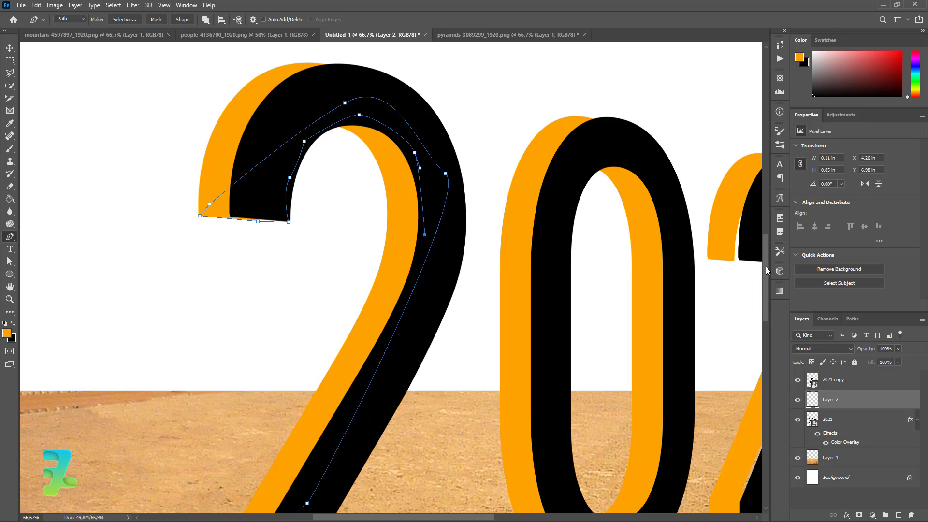
drag(766, 267, 772, 288)
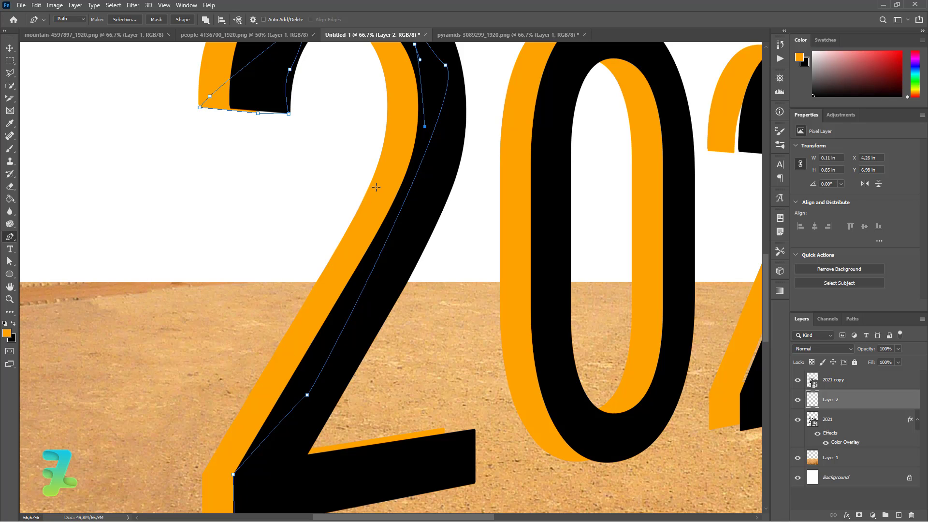
drag(765, 288, 765, 274)
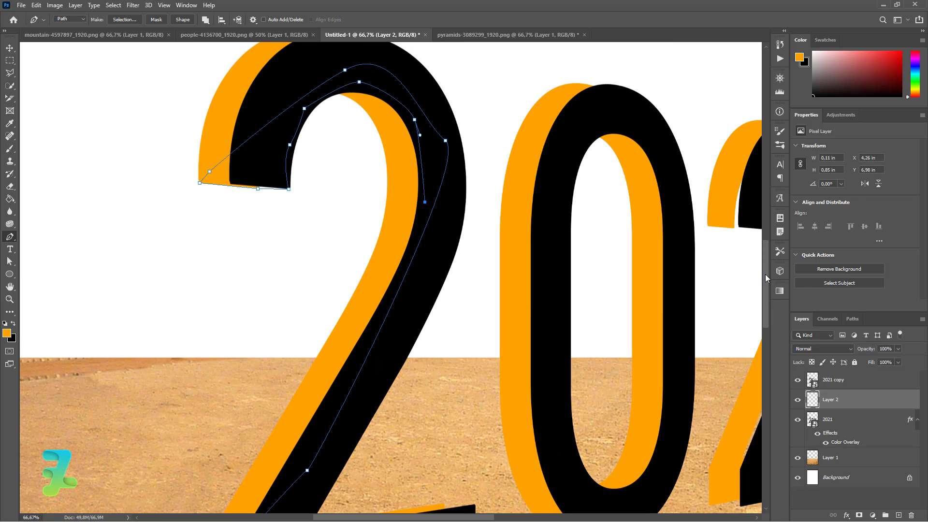
key(ctrl+z)
key(ctrl+z)
Step: Curve the path down through the orange side of the first 2 and close it at the orange lower-left corner
drag(372, 111, 378, 120)
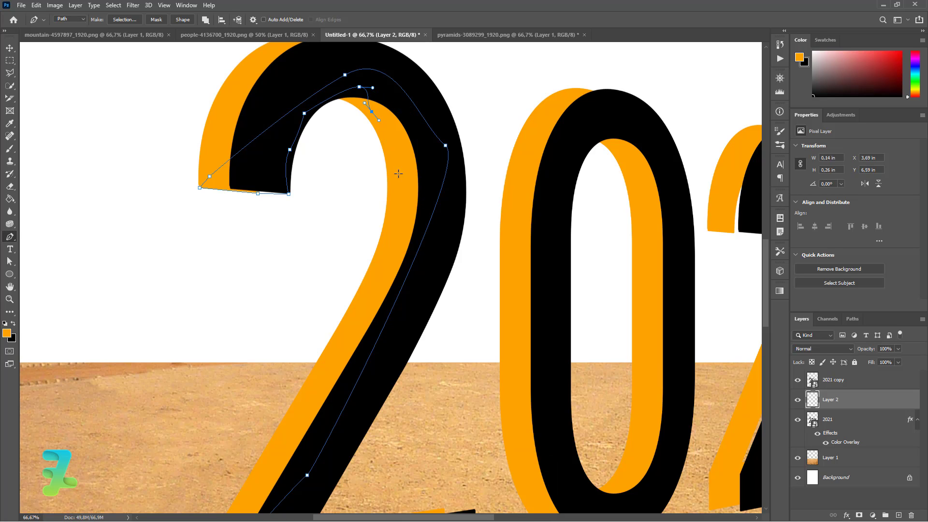
drag(387, 224, 370, 290)
key(ctrl+z)
drag(768, 248, 767, 268)
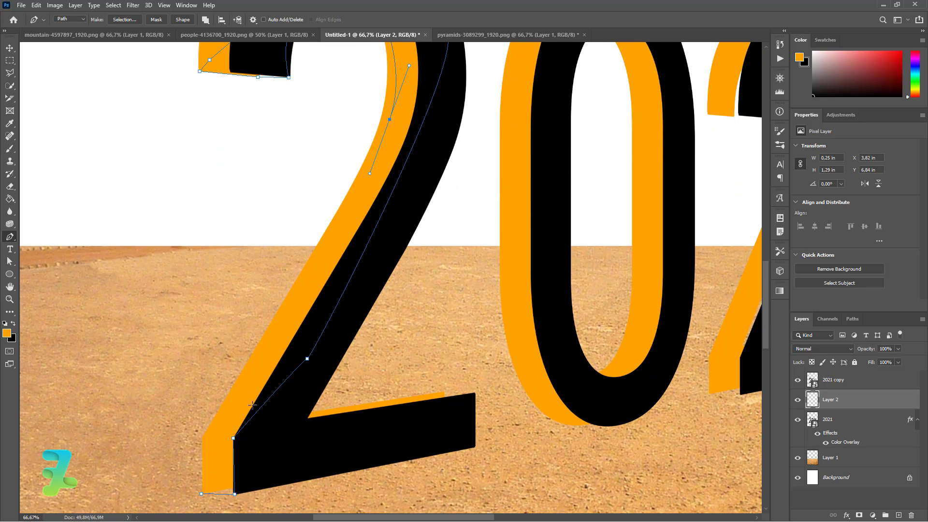
drag(242, 395, 223, 433)
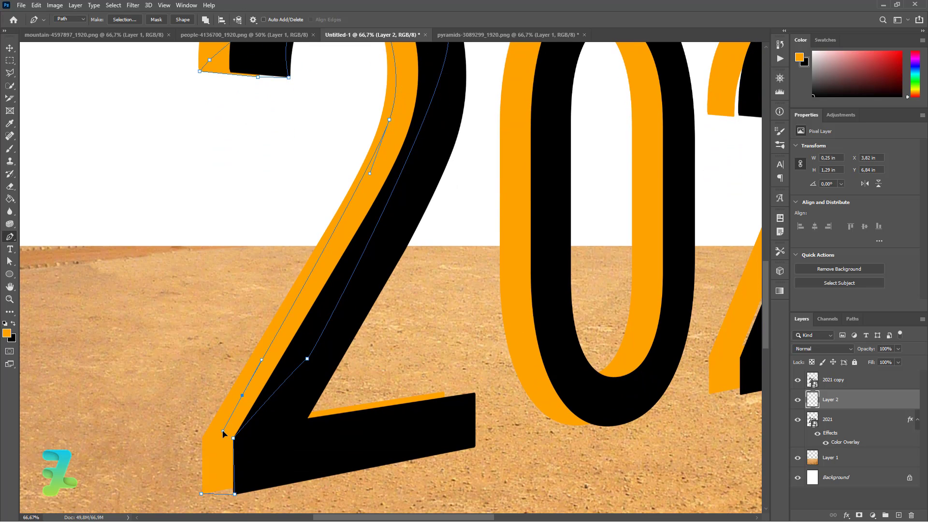
click(201, 494)
Step: Convert the first 2's path to a selection with 0-pixel feather, fill it with the orange foreground color on Layer 2 and deselect
right_click(221, 251)
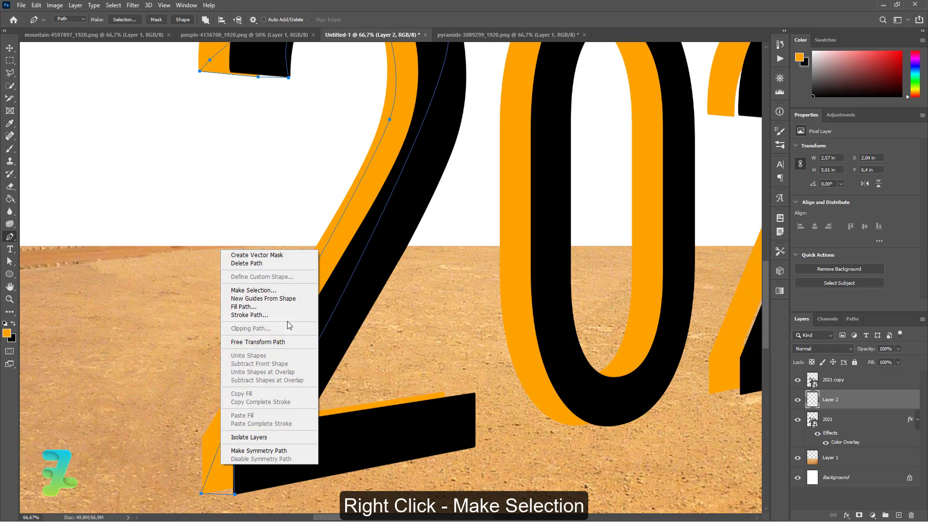
click(278, 293)
click(513, 143)
key(g)
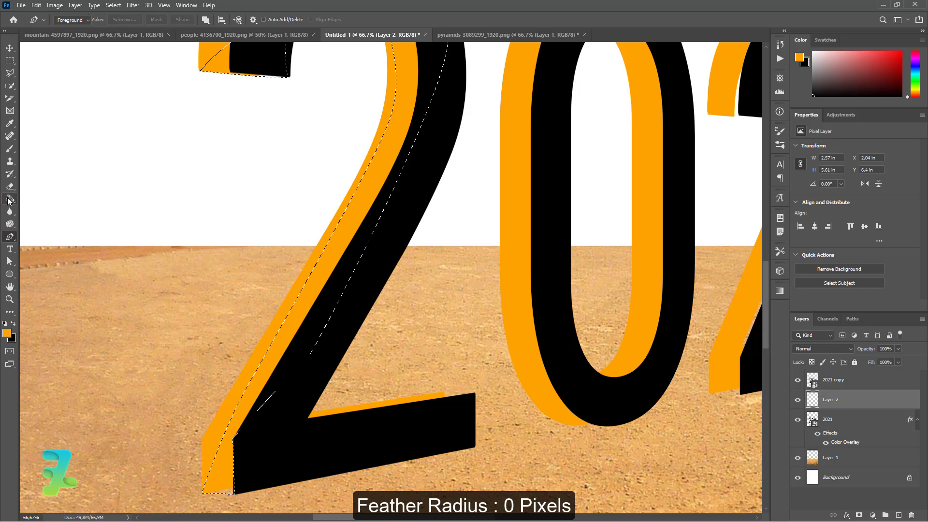
click(349, 247)
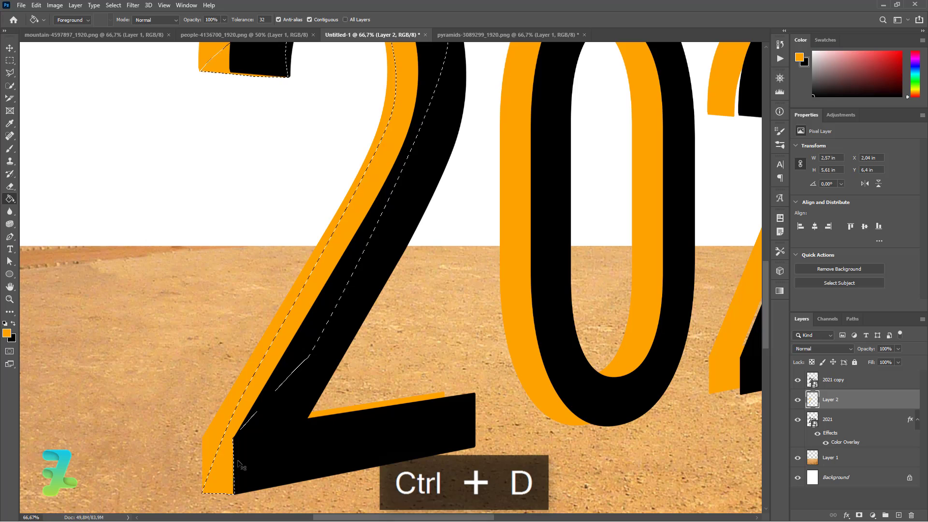
key(ctrl+d)
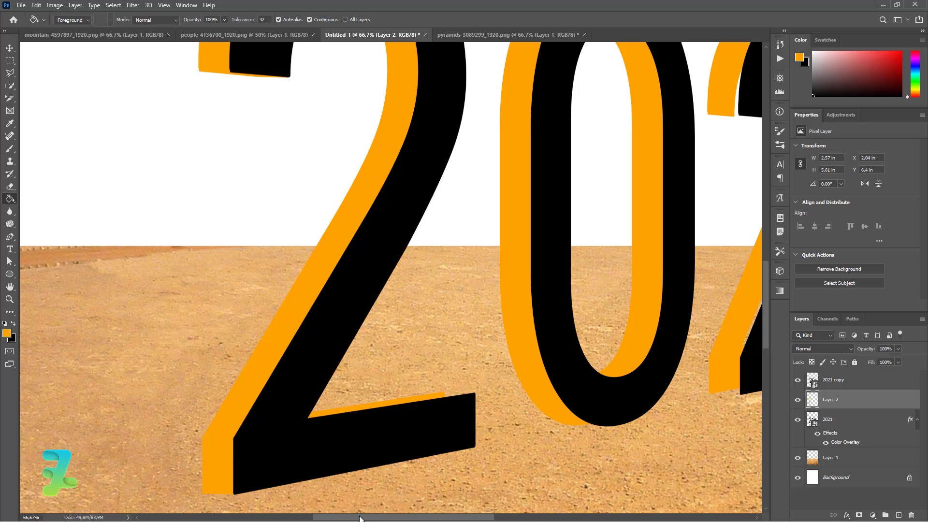
Step: Draw a closed Pen path about 0.8 by 0.29 in bridging the gap between the orange and black arches atop the 0
drag(364, 518, 410, 519)
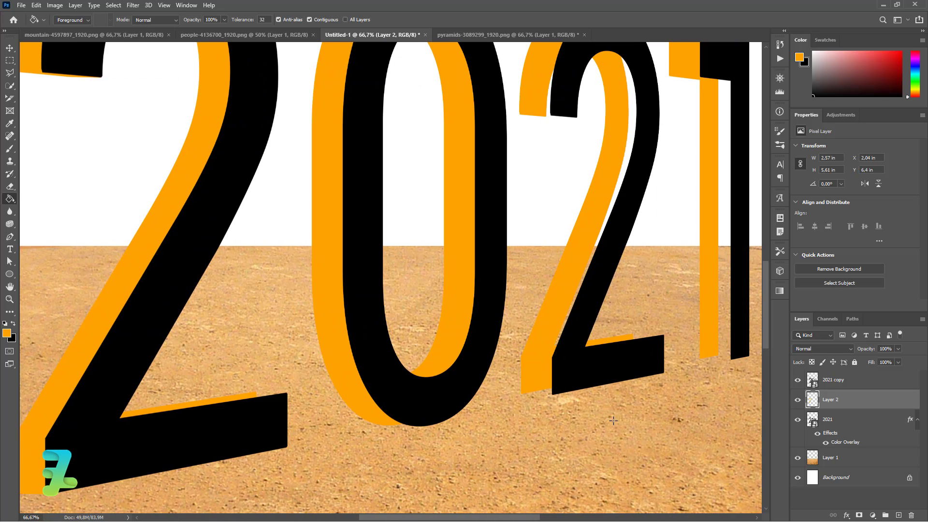
drag(767, 313, 774, 273)
click(9, 236)
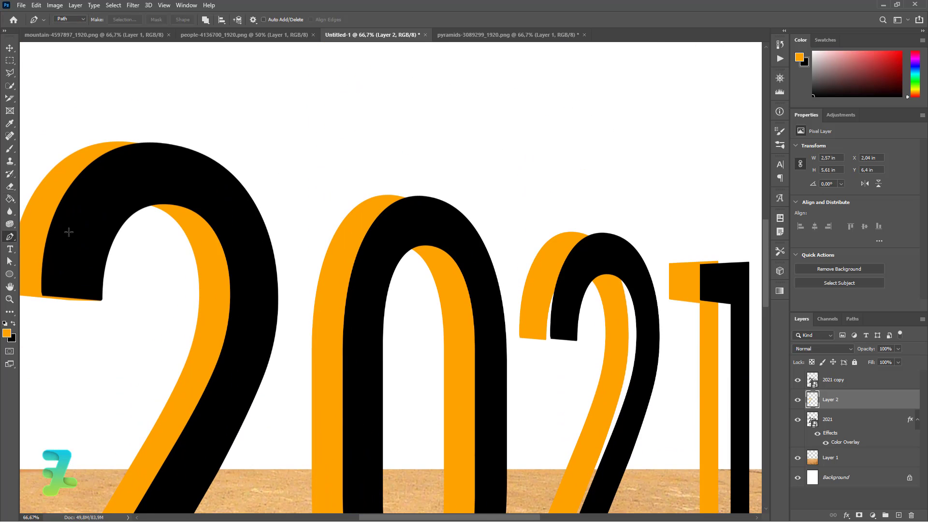
key(ctrl+equal)
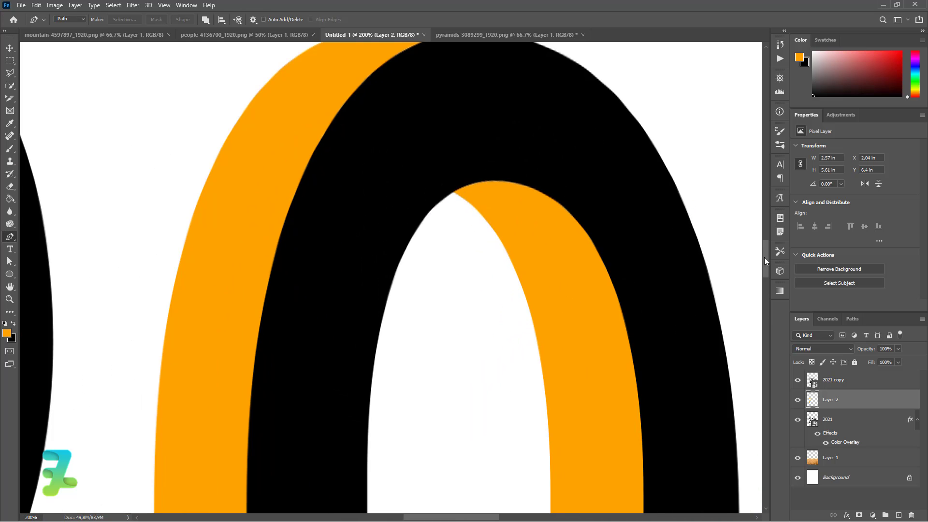
drag(763, 261, 764, 240)
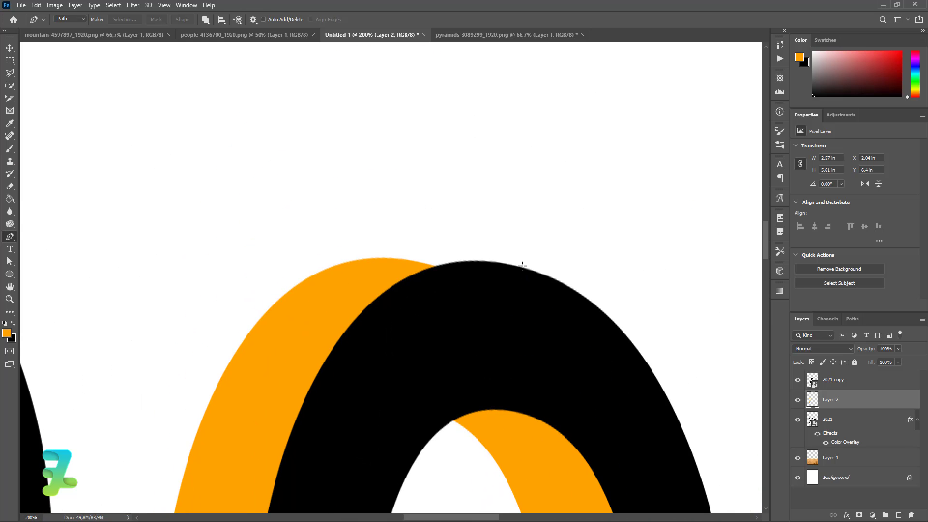
click(524, 267)
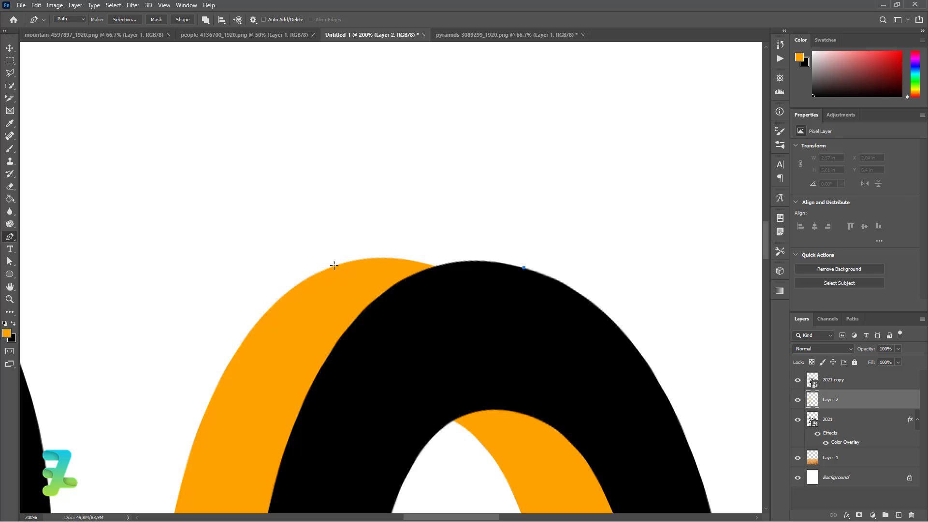
drag(335, 265, 269, 294)
click(298, 321)
drag(382, 336, 391, 336)
drag(430, 333, 441, 331)
drag(473, 329, 500, 315)
click(525, 270)
Step: Turn the path atop the 0 into a selection with 0-pixel feather, fill it with the orange foreground color and deselect
right_click(426, 293)
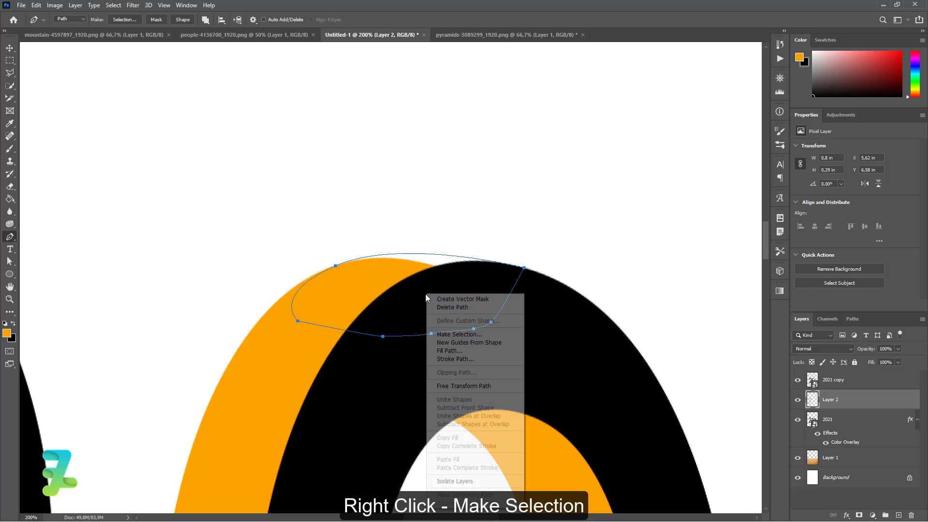
click(444, 332)
key(Return)
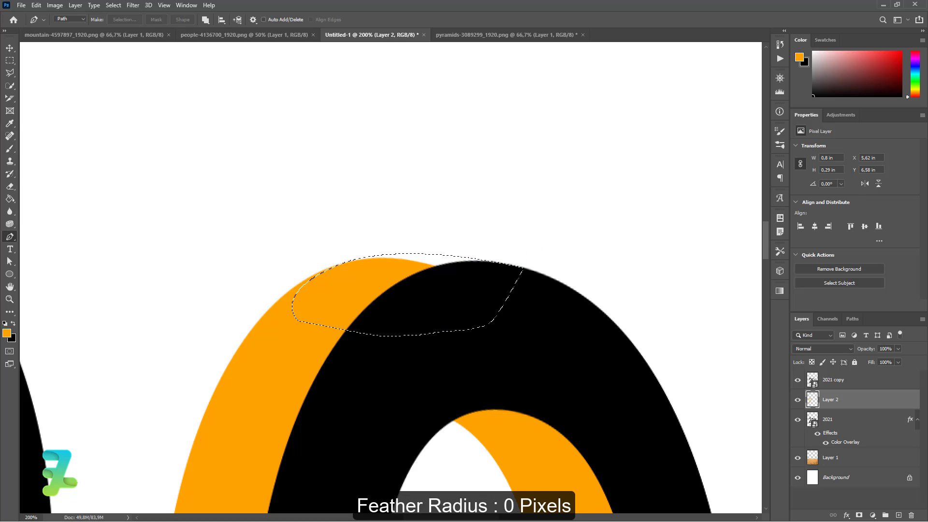
click(10, 199)
click(431, 261)
key(ctrl+d)
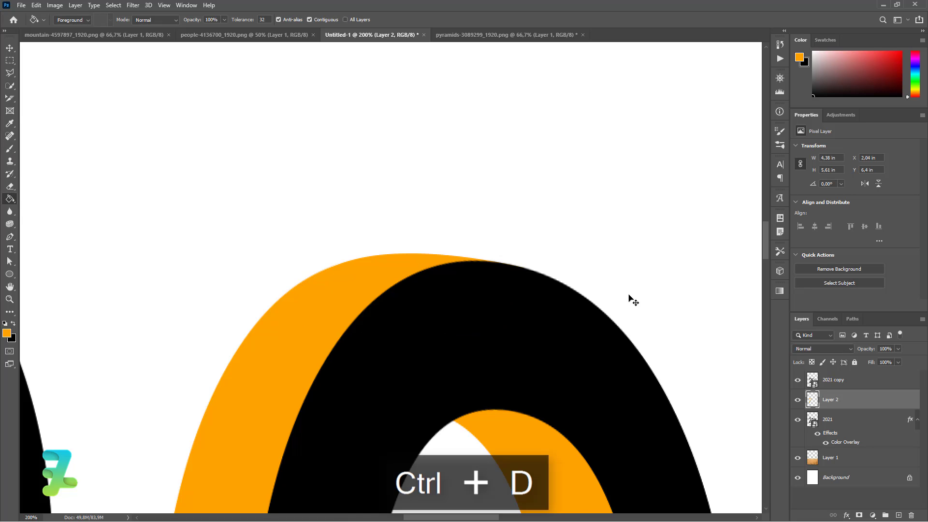
drag(769, 246, 780, 346)
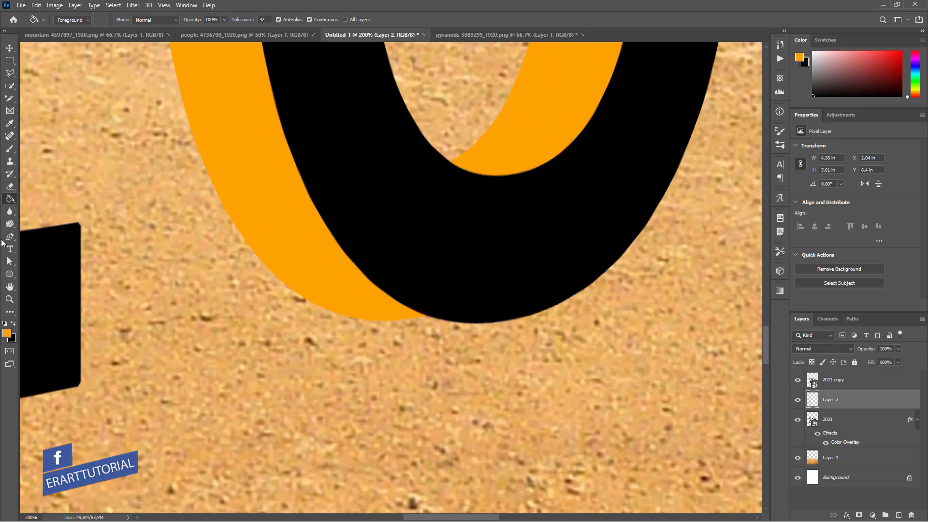
click(9, 236)
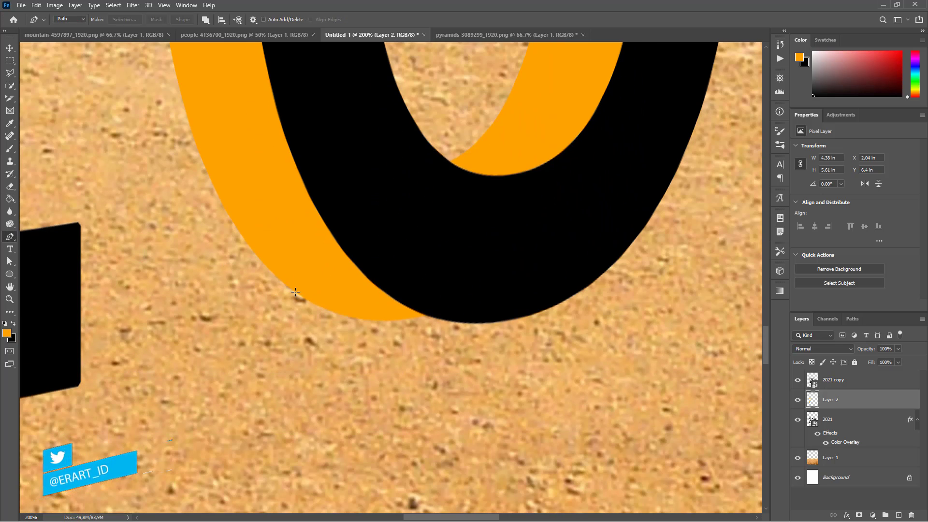
click(295, 291)
drag(500, 321, 608, 304)
click(531, 281)
click(466, 278)
click(394, 266)
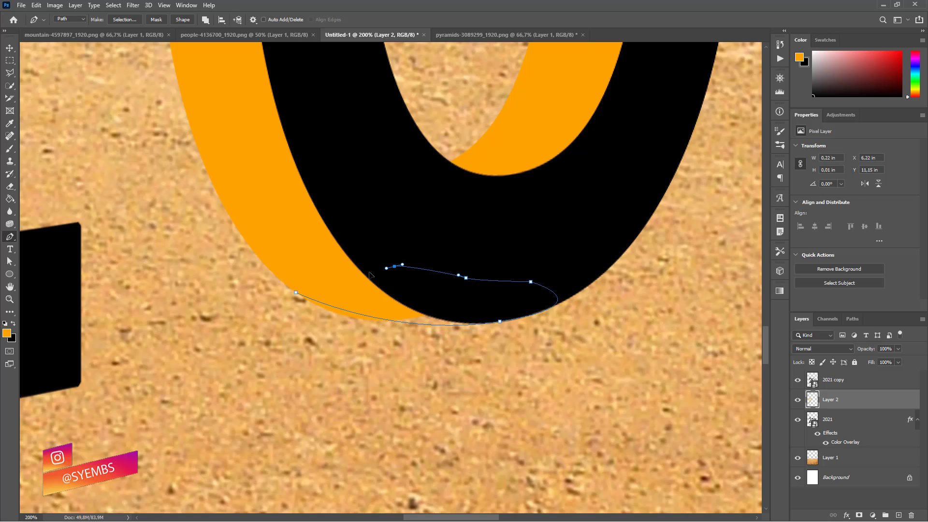
drag(369, 272, 358, 274)
key(ctrl+z)
key(ctrl+z)
key(ctrl+z)
key(ctrl+z)
key(ctrl+z)
key(ctrl+z)
key(ctrl+z)
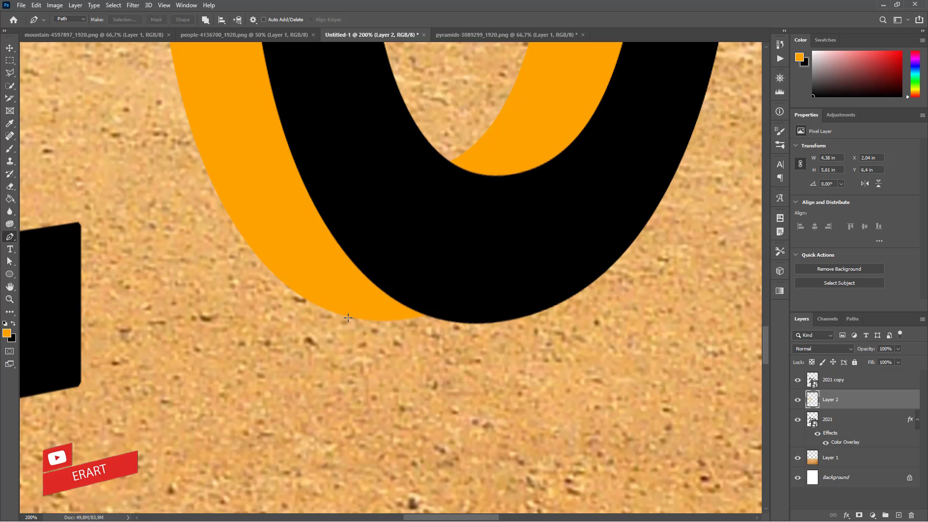
Step: Draw a closed Pen path about 0.72 by 0.17 in bridging the gap between the orange and black curves beneath the 0
drag(349, 317, 391, 325)
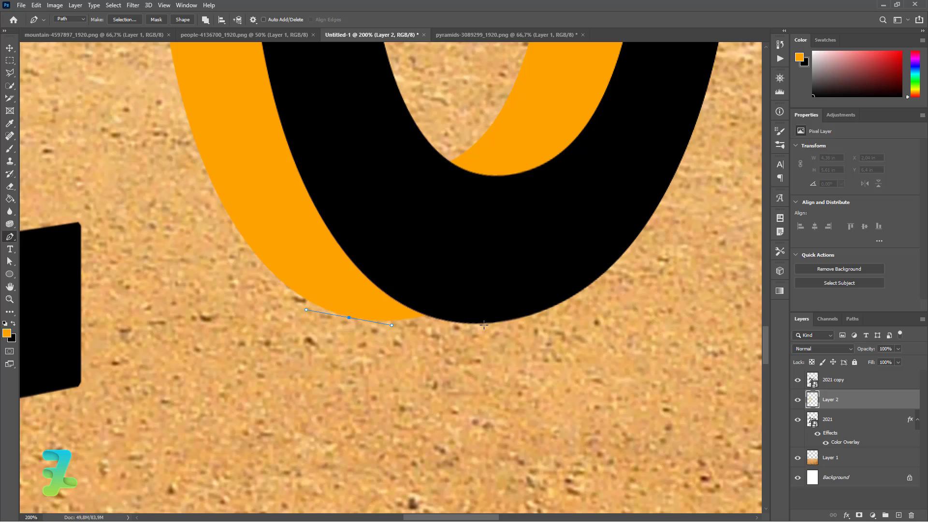
drag(489, 323, 492, 280)
drag(452, 279, 405, 285)
click(391, 291)
click(350, 318)
Step: Convert the path beneath the 0 to a selection with 0-pixel feather, fill it with the orange foreground color and deselect
right_click(392, 307)
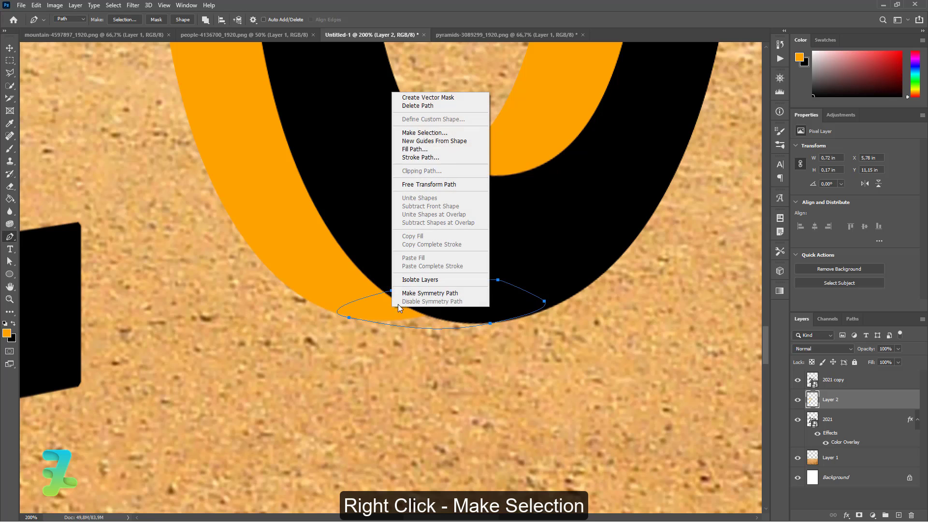
click(436, 131)
key(Return)
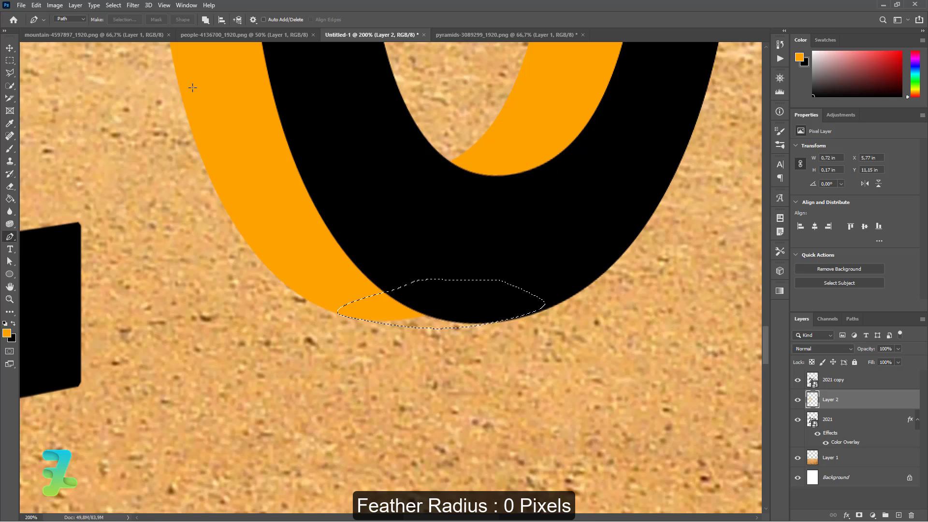
click(9, 199)
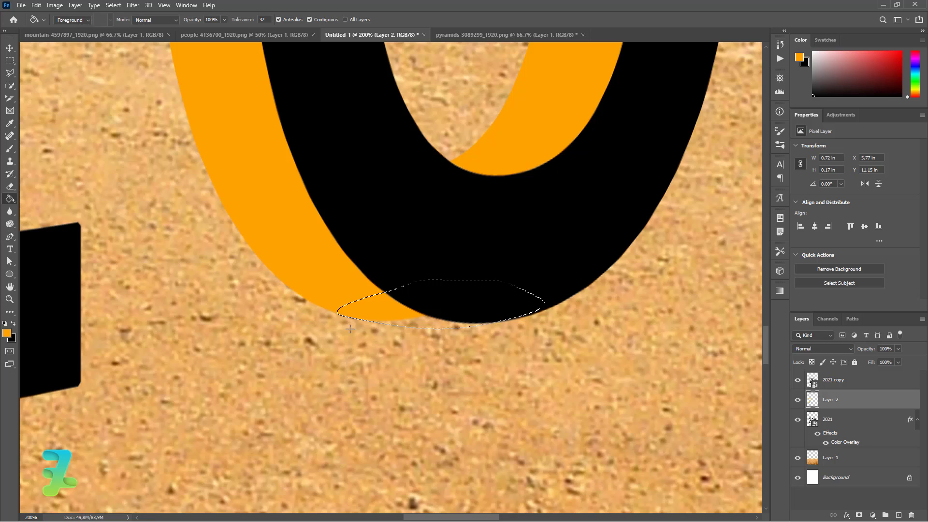
key(ctrl+d)
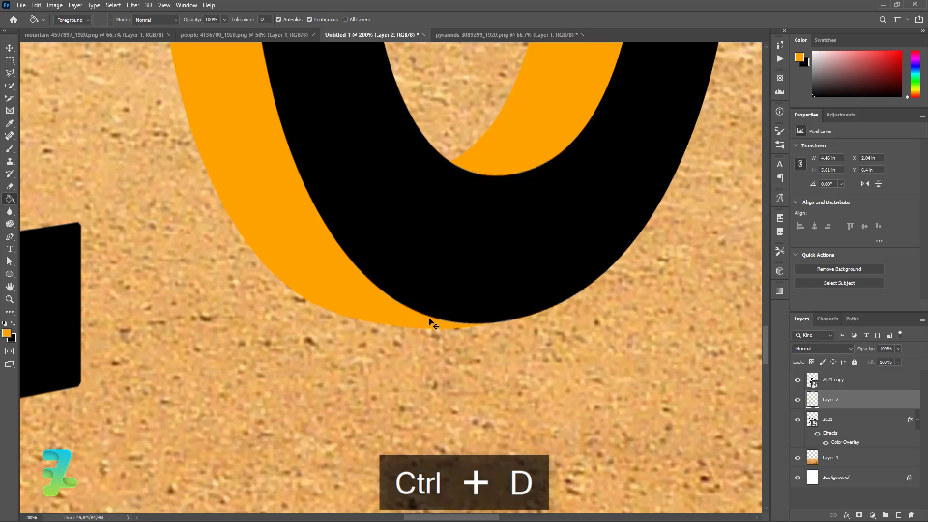
key(ctrl+minus)
key(ctrl+minus)
key(ctrl+minus)
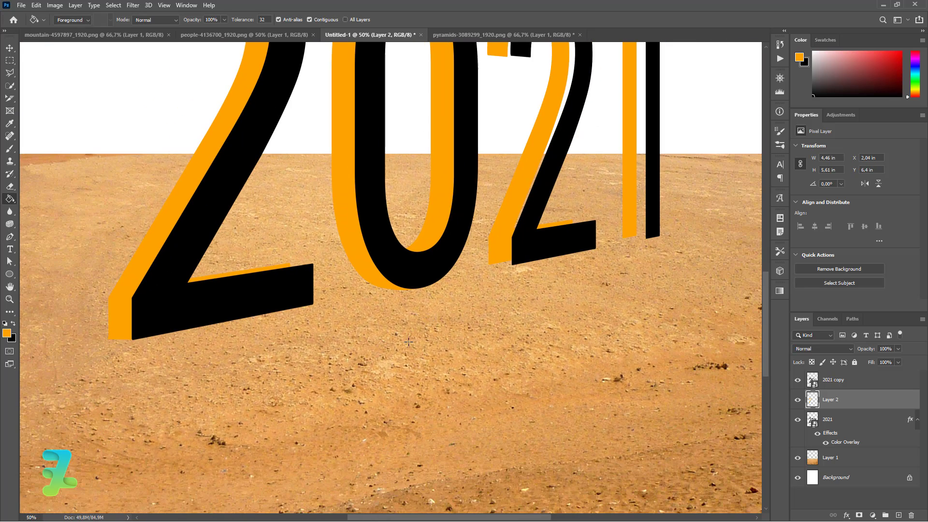
key(ctrl+equal)
key(ctrl+equal)
key(ctrl+equal)
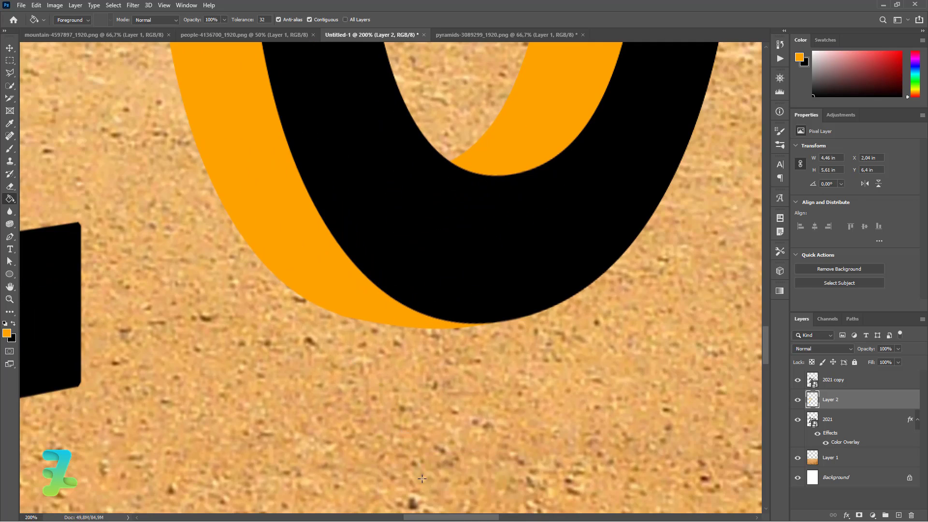
drag(433, 517, 398, 517)
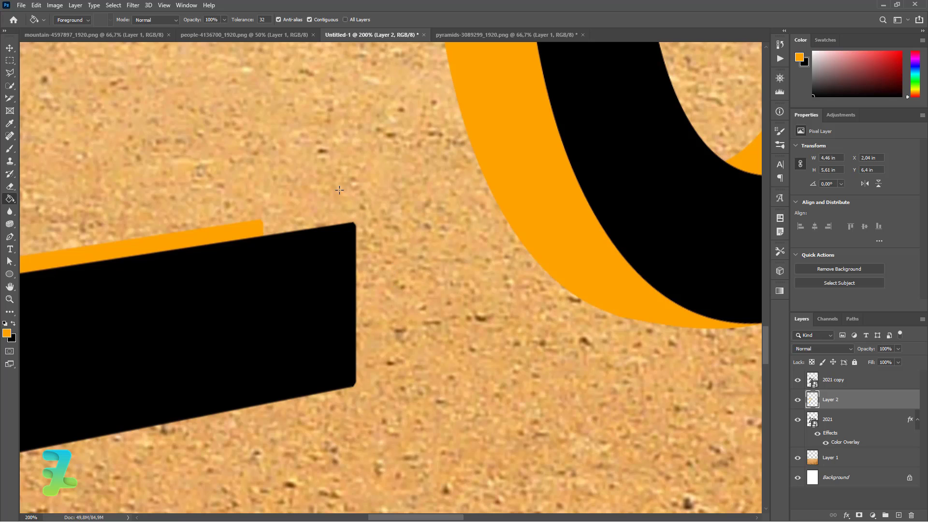
click(338, 225)
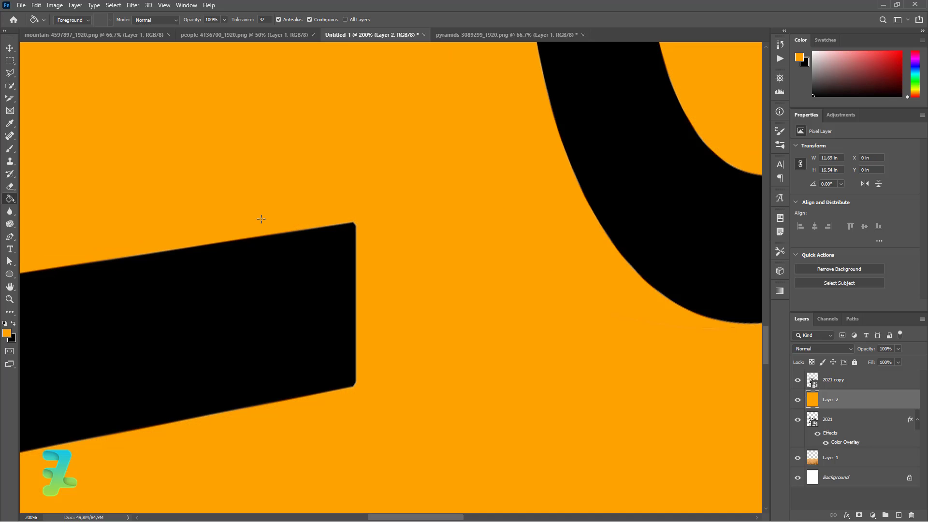
key(ctrl+z)
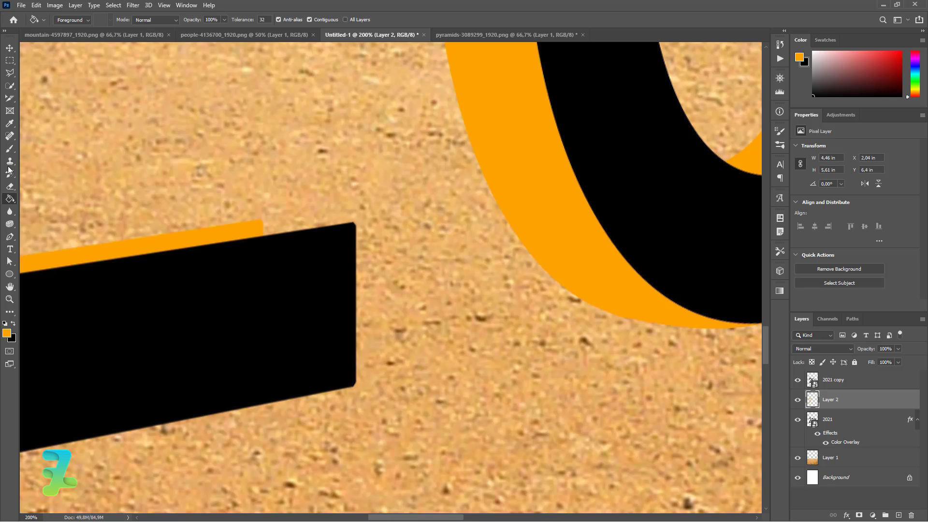
Step: Draw a closed Pen path about 0.4 by 0.13 in from the black corner to the orange end atop the first 2's foot
click(9, 236)
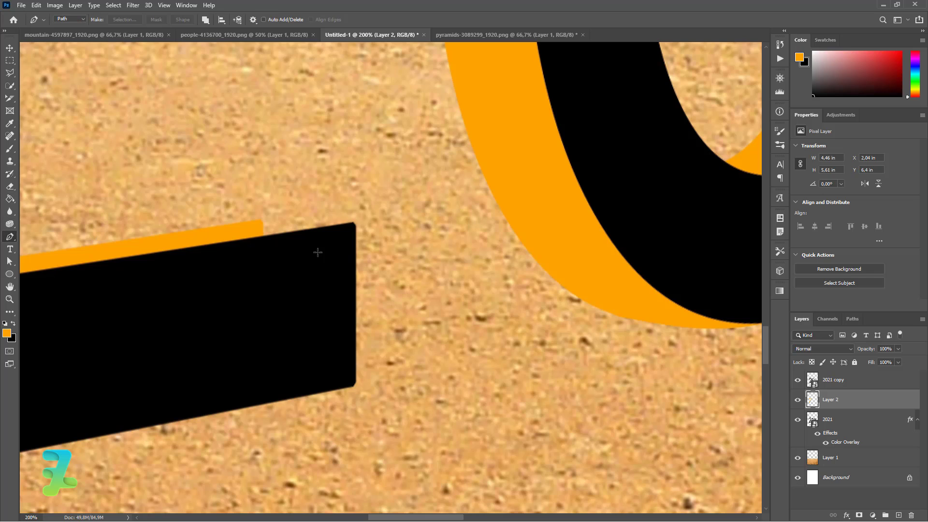
click(352, 220)
key(ctrl+z)
click(352, 222)
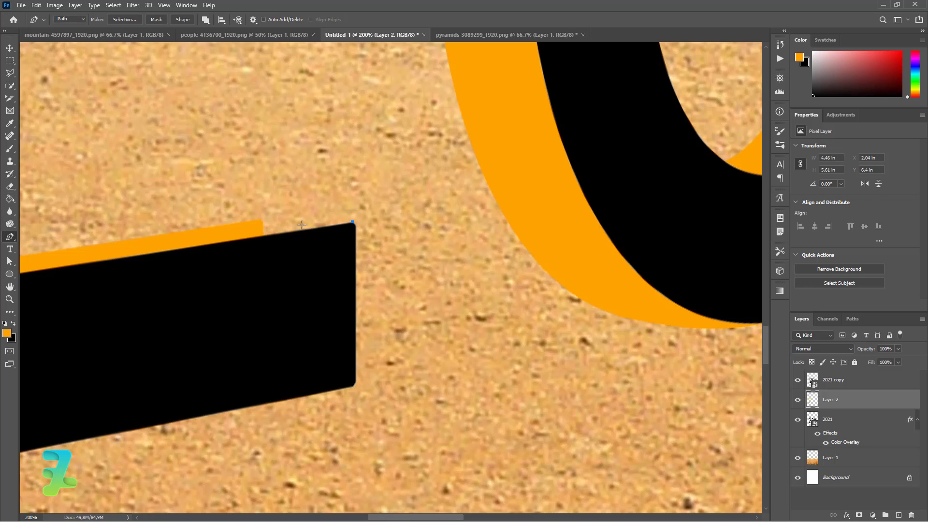
click(256, 219)
click(250, 244)
click(282, 251)
click(323, 254)
click(339, 247)
click(352, 222)
Step: Turn the path at the first 2's foot into a selection, fill it with the orange foreground color and deselect
right_click(304, 235)
click(319, 275)
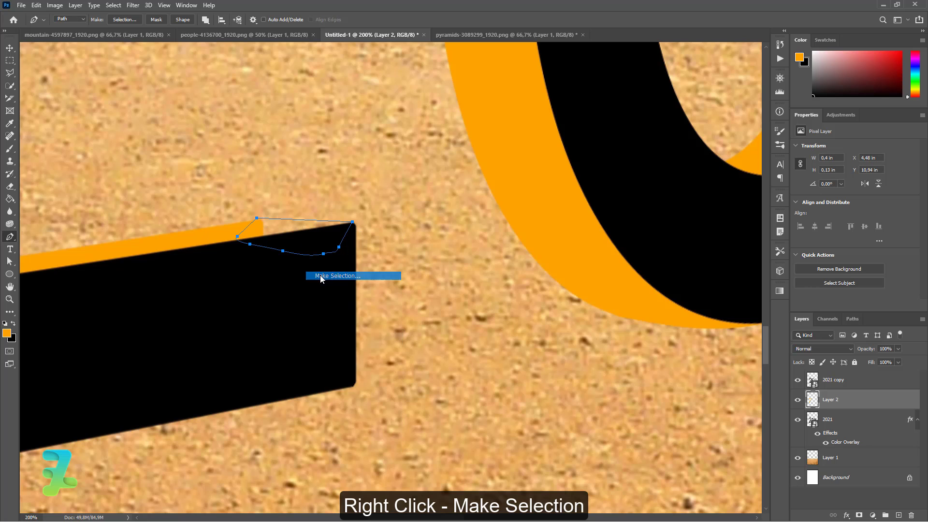
key(Return)
click(9, 199)
click(279, 239)
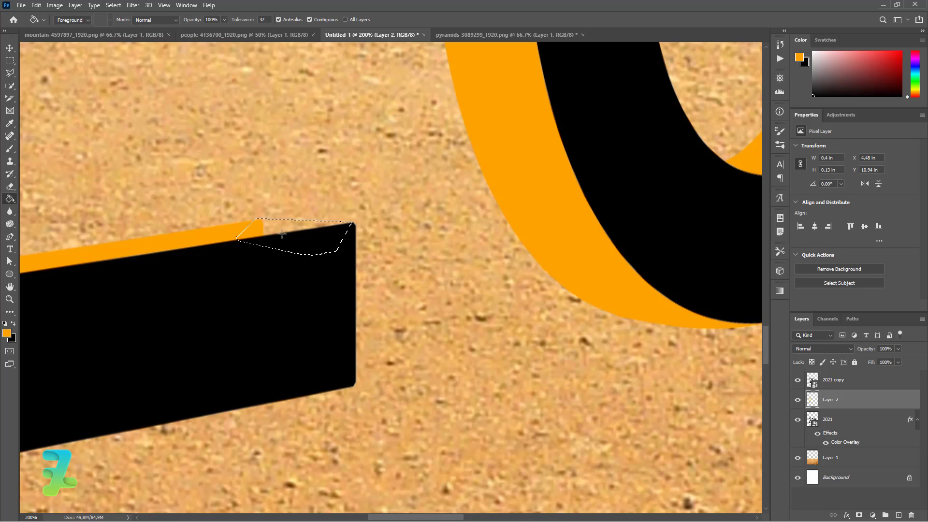
key(ctrl+d)
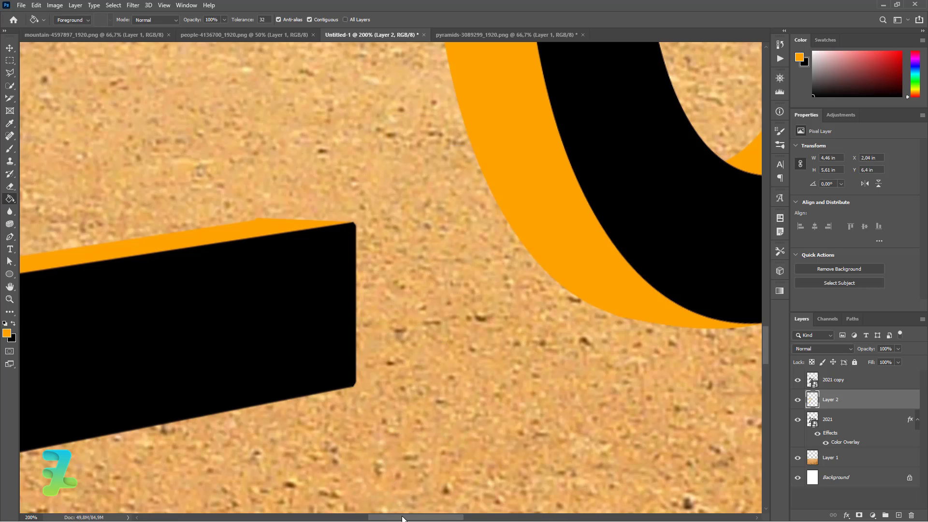
Step: Start a Pen path at the second 2's orange lower-left corner and run it via the black corner up through the black stroke to the arch
drag(402, 518, 521, 502)
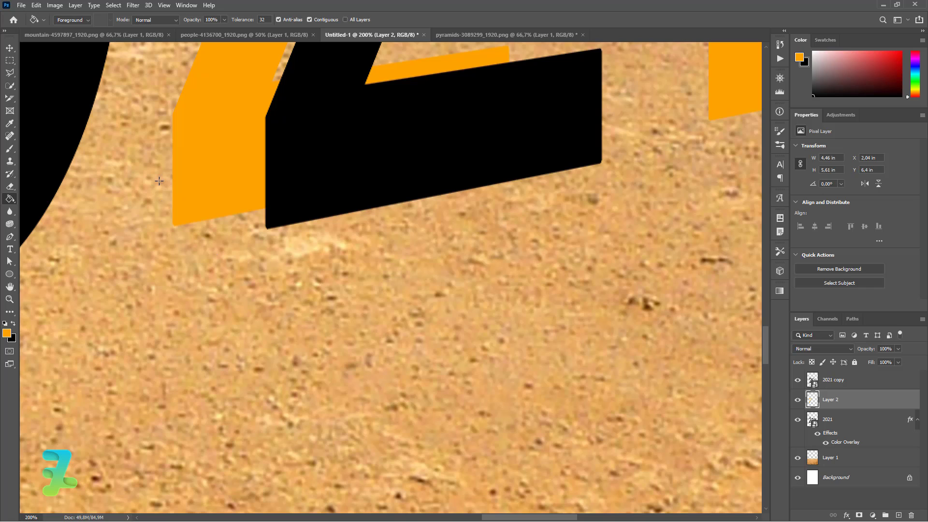
click(10, 237)
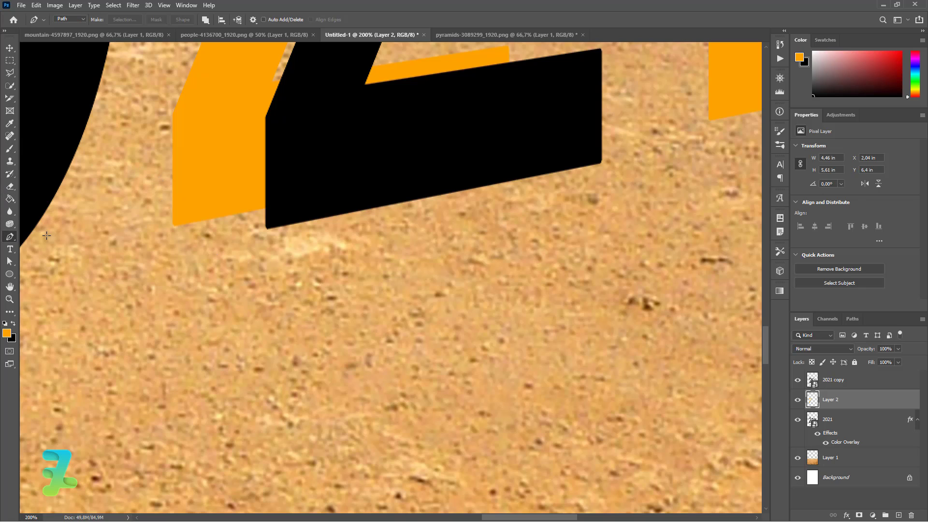
click(173, 225)
click(269, 229)
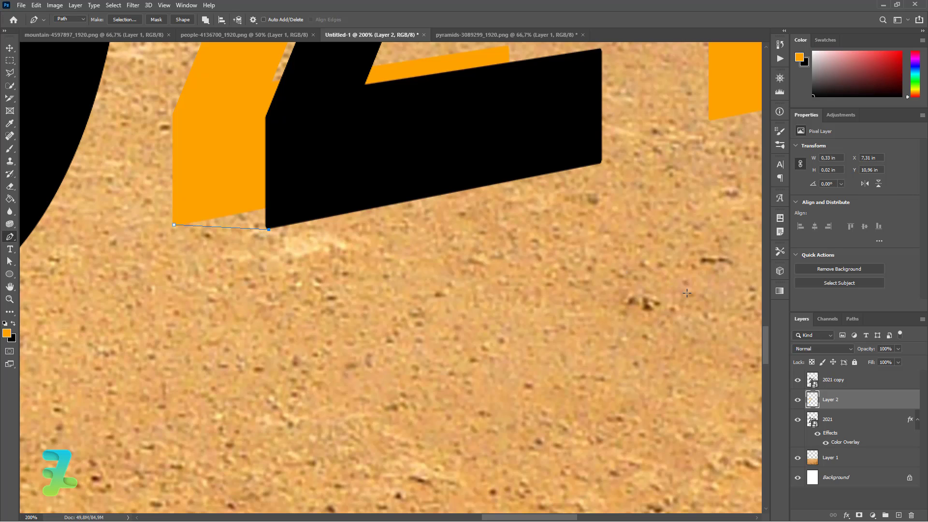
drag(766, 336, 771, 308)
click(311, 436)
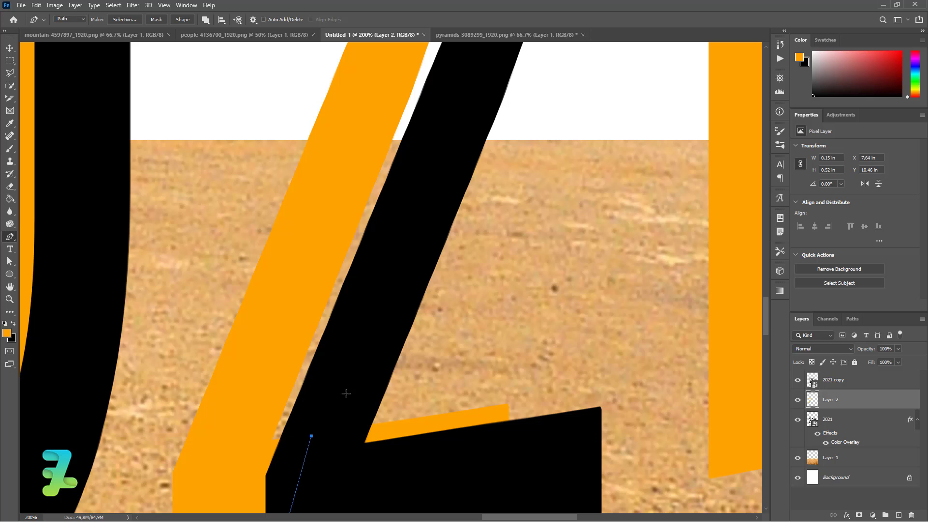
drag(385, 289, 388, 286)
drag(766, 317, 764, 254)
drag(537, 210, 646, 283)
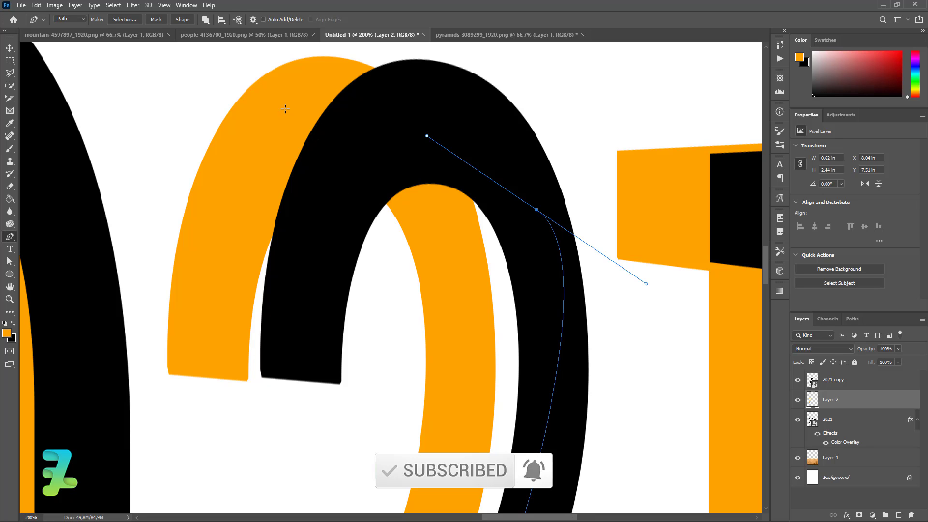
Step: Continue the path across the second 2's orange arch, down to its orange tip, over to the black tip's corner and up inside the black hook
click(300, 91)
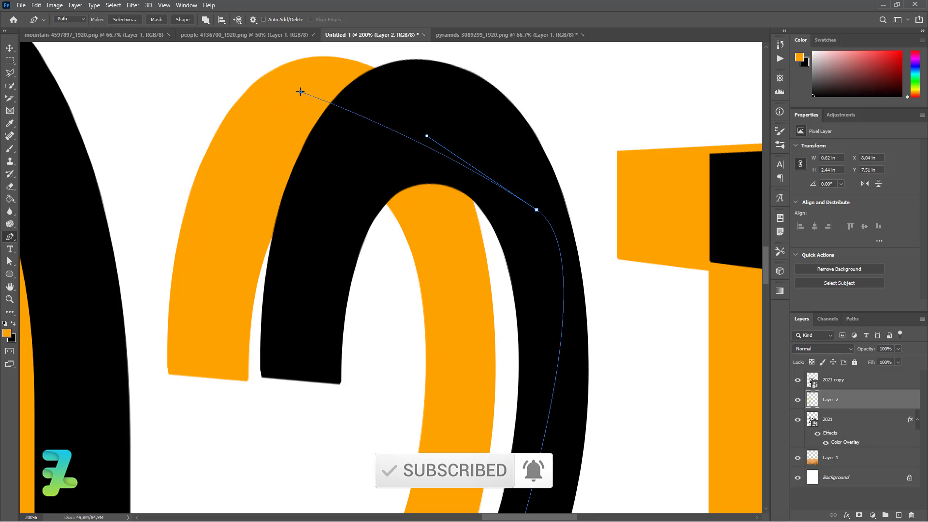
click(170, 373)
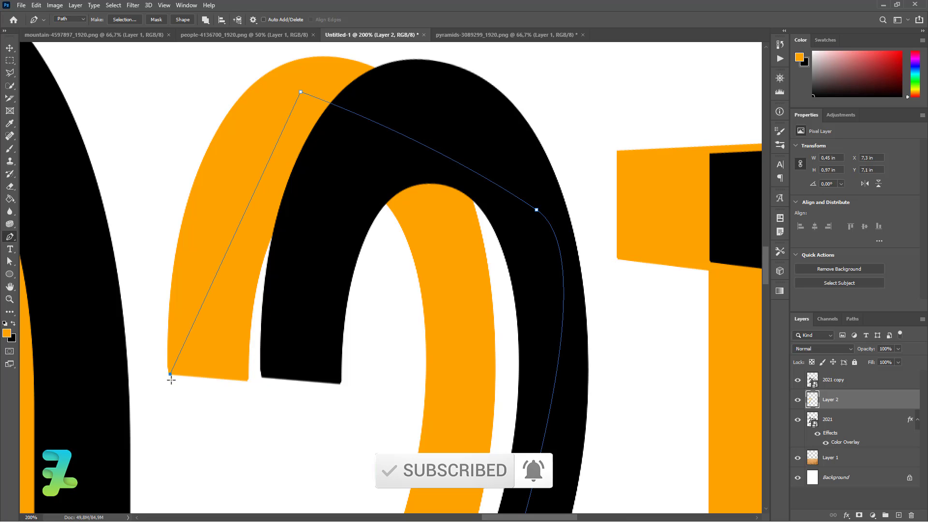
click(265, 377)
click(328, 262)
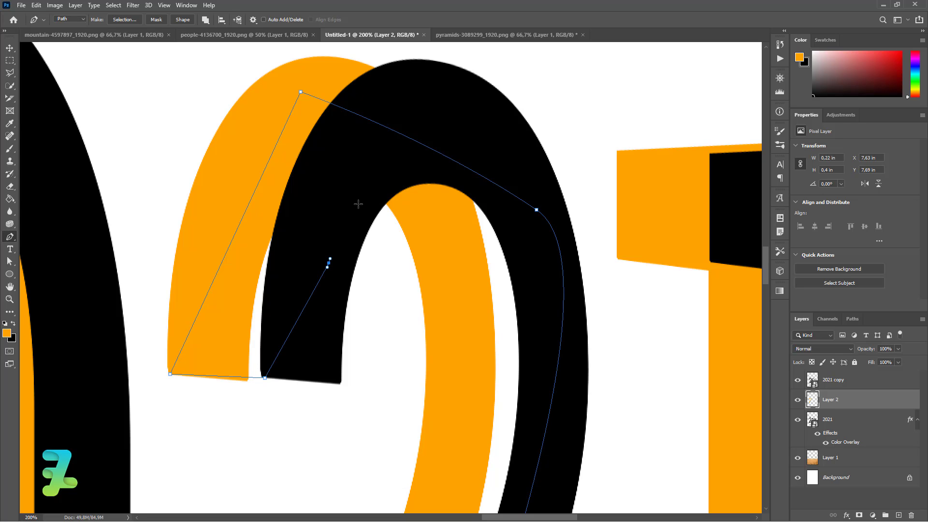
Step: Curve the path down through the second 2's orange side and close it at the orange lower-left corner, about 1.36 by 3.88 in overall
drag(449, 221, 463, 264)
drag(767, 251, 765, 281)
drag(434, 267, 398, 362)
drag(766, 291, 765, 322)
drag(270, 279, 247, 356)
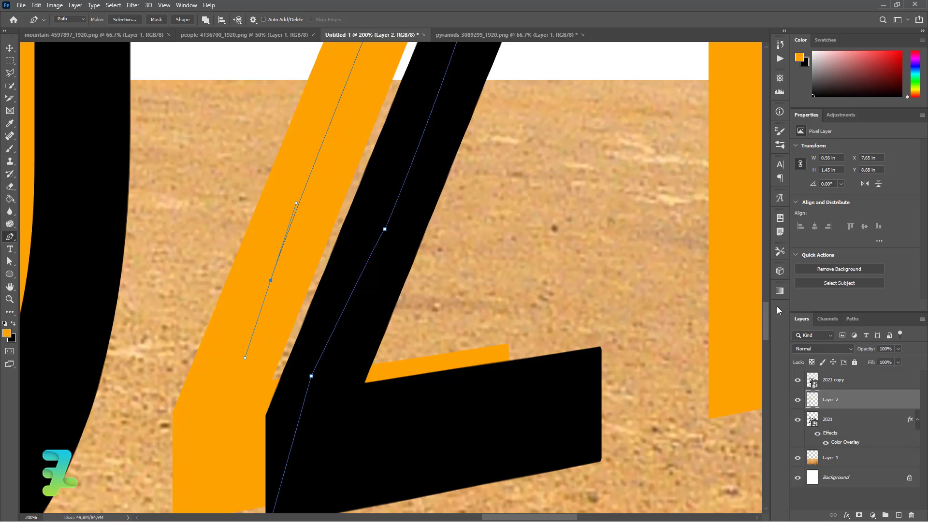
drag(767, 312, 766, 319)
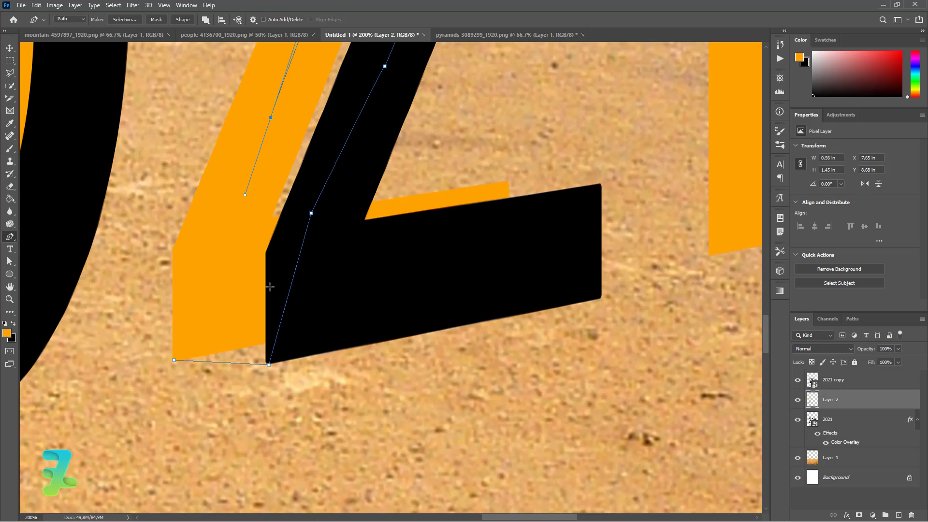
click(179, 297)
click(174, 361)
Step: Convert the second 2's path to a selection with 0-pixel feather, fill it with the orange foreground color on Layer 2 and deselect
right_click(226, 309)
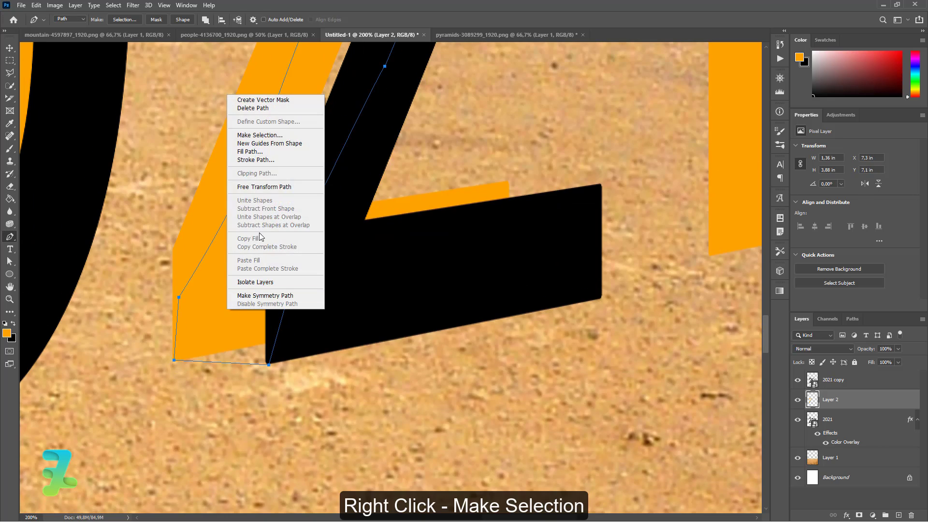
click(261, 136)
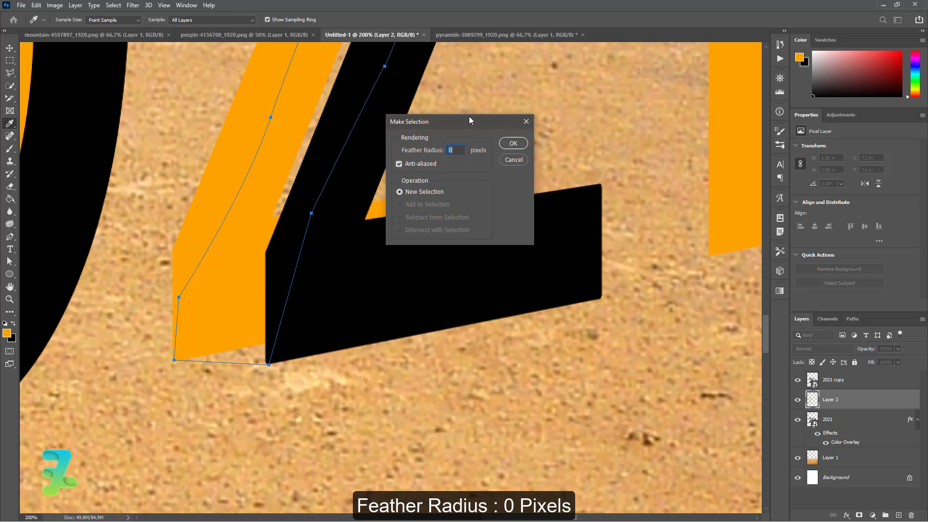
click(513, 143)
click(9, 199)
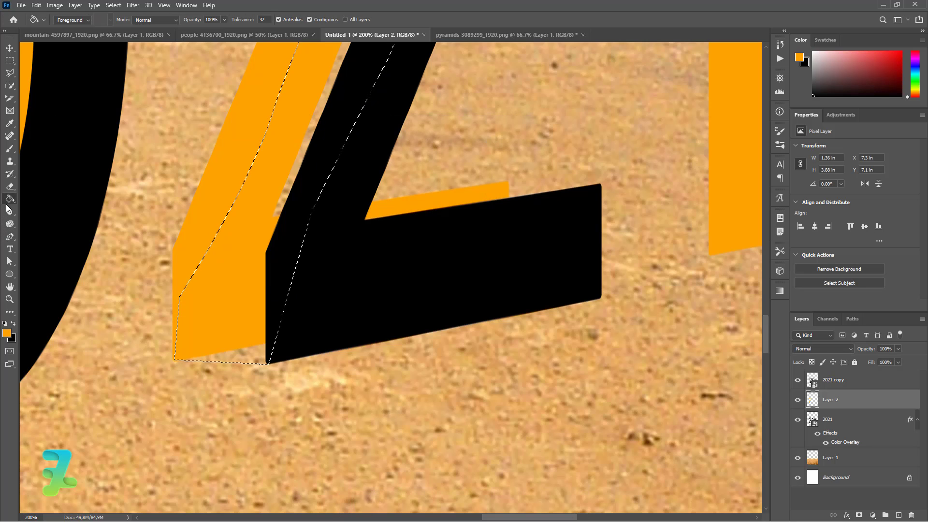
click(288, 170)
key(ctrl+d)
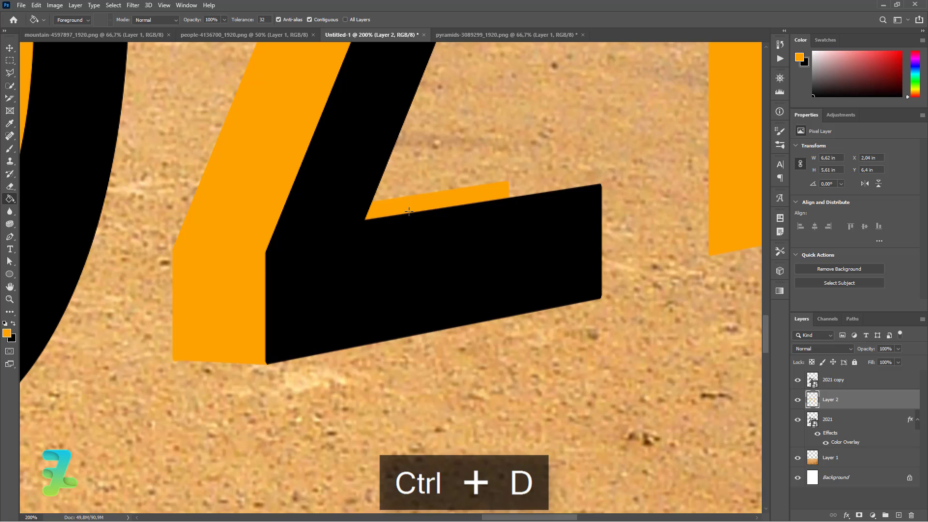
Step: Draw a closed Pen path about 0.34 by 0.12 in bridging the orange end and black corner atop the second 2's foot
click(10, 236)
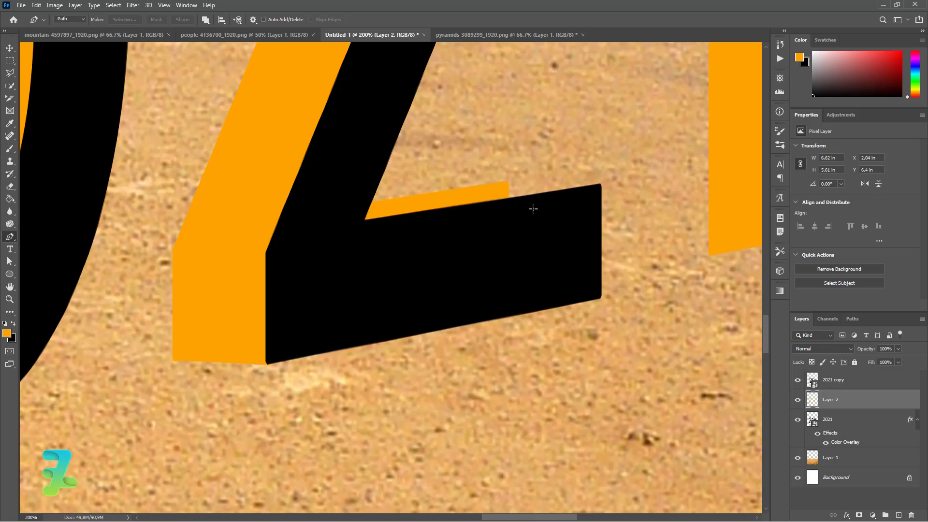
click(600, 183)
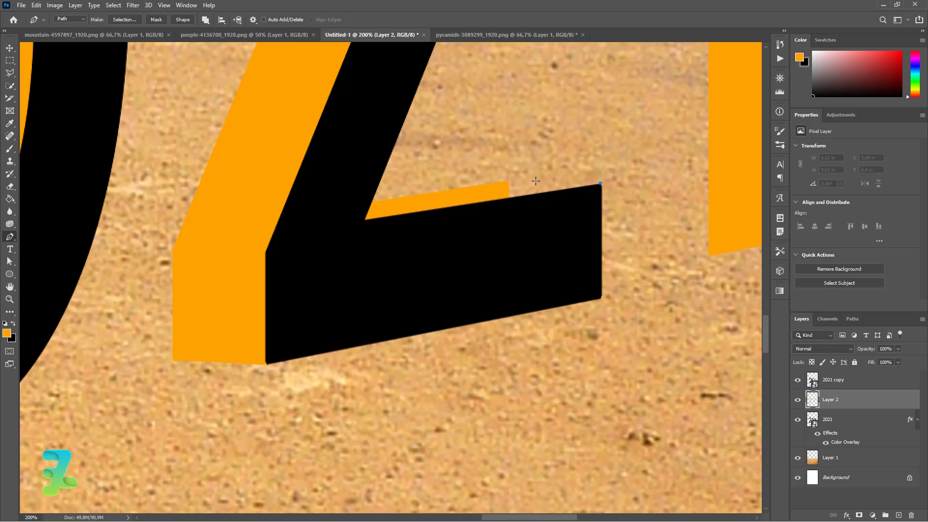
click(507, 180)
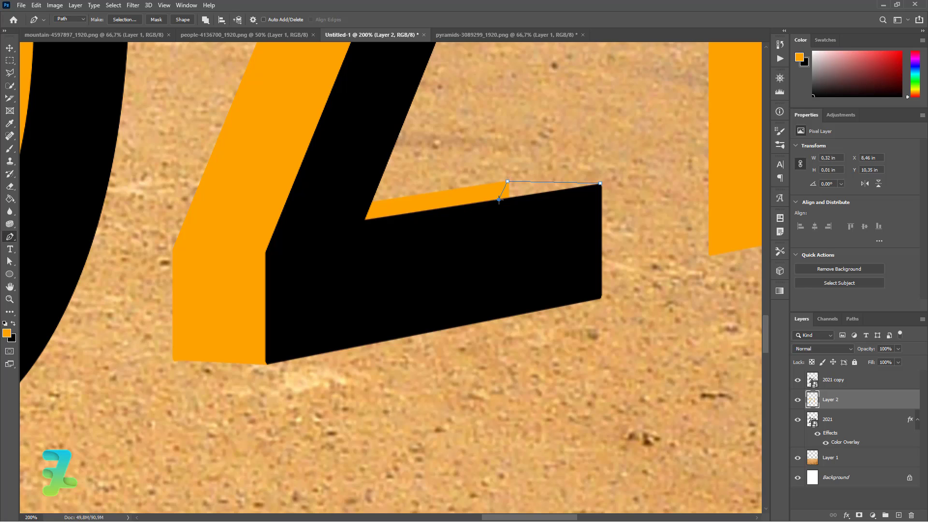
key(ctrl+z)
key(ctrl+z)
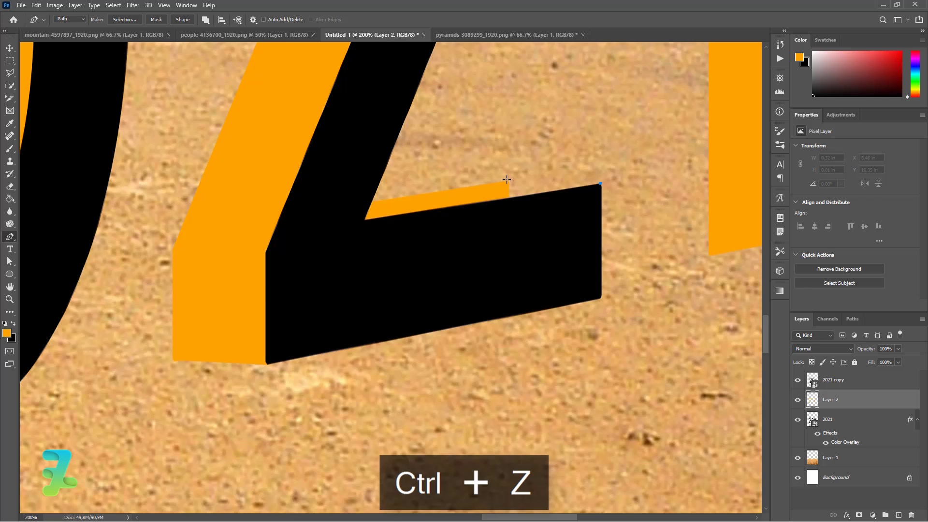
click(506, 179)
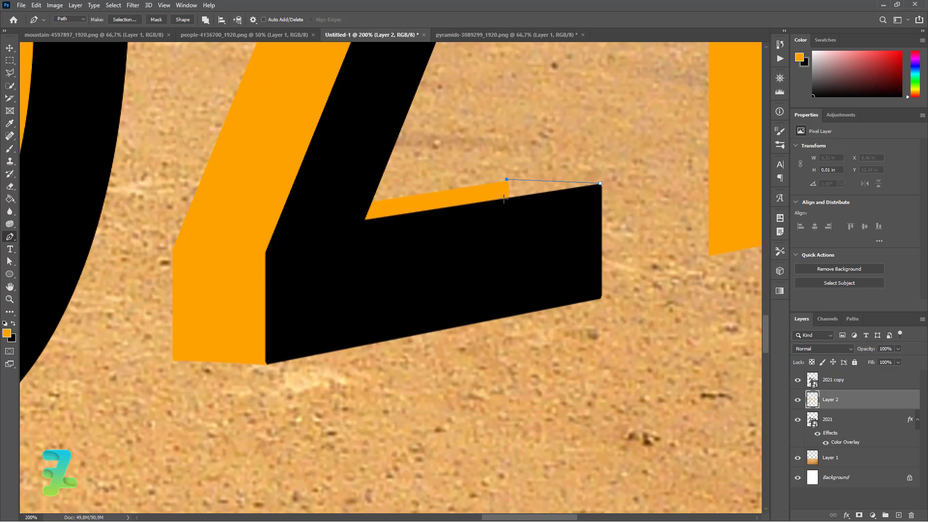
click(501, 211)
click(534, 214)
click(570, 211)
click(600, 183)
Step: Convert the path atop the second 2's foot to a selection with 0-pixel feather, fill it with orange on Layer 2 and deselect
right_click(577, 199)
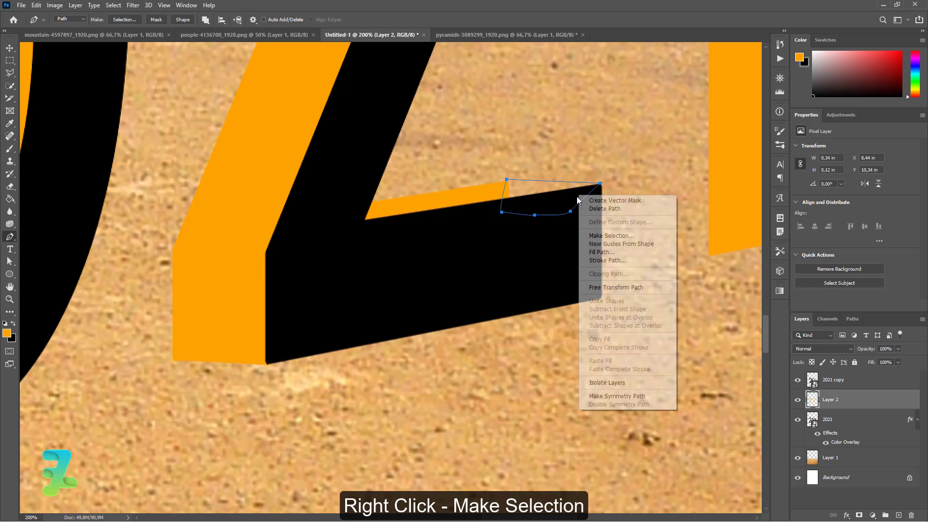
click(610, 235)
key(Return)
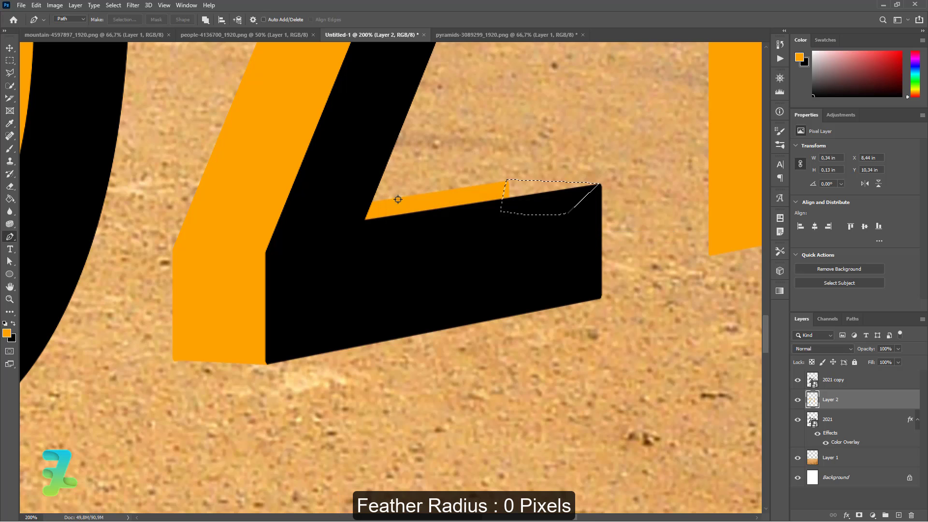
click(10, 199)
click(522, 201)
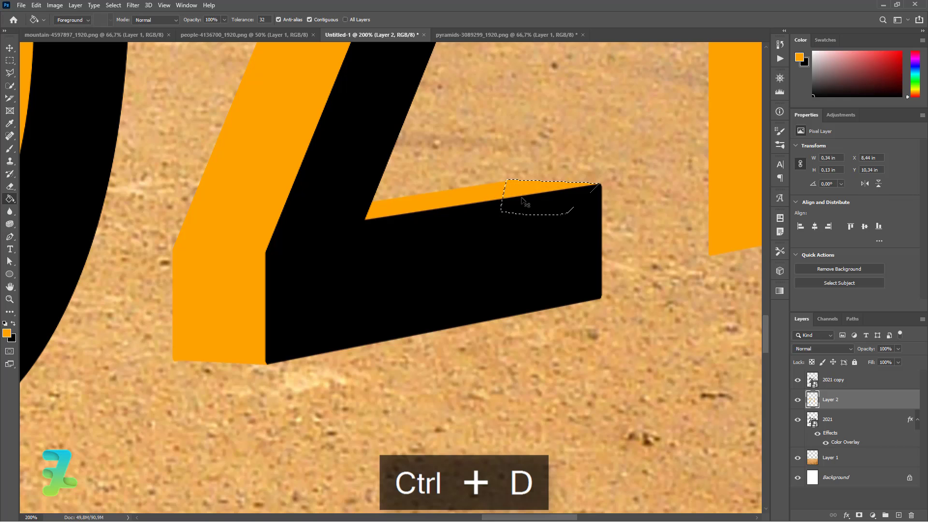
key(ctrl+d)
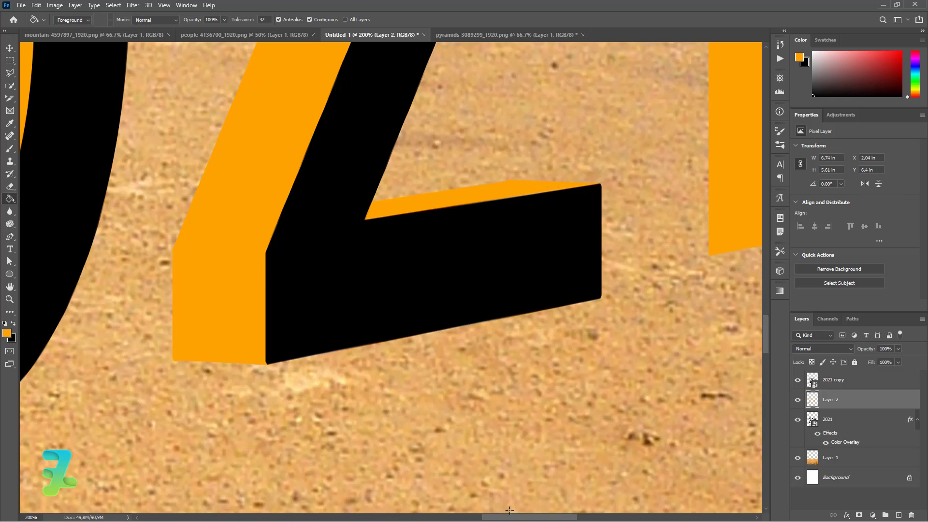
Step: Start a Pen path at the 1's black lower-left corner, across to the orange lower-left corner and up the orange stem to just below the arm
drag(516, 518, 554, 510)
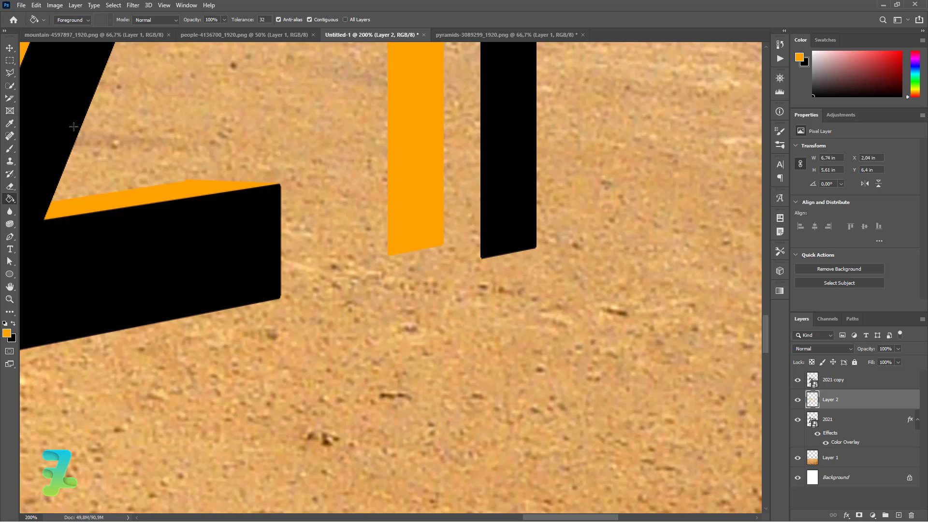
click(10, 236)
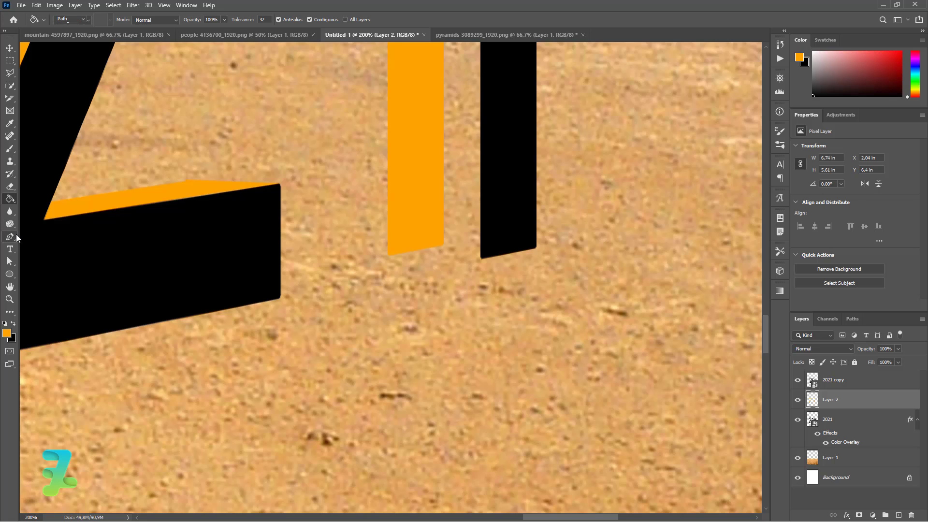
click(482, 258)
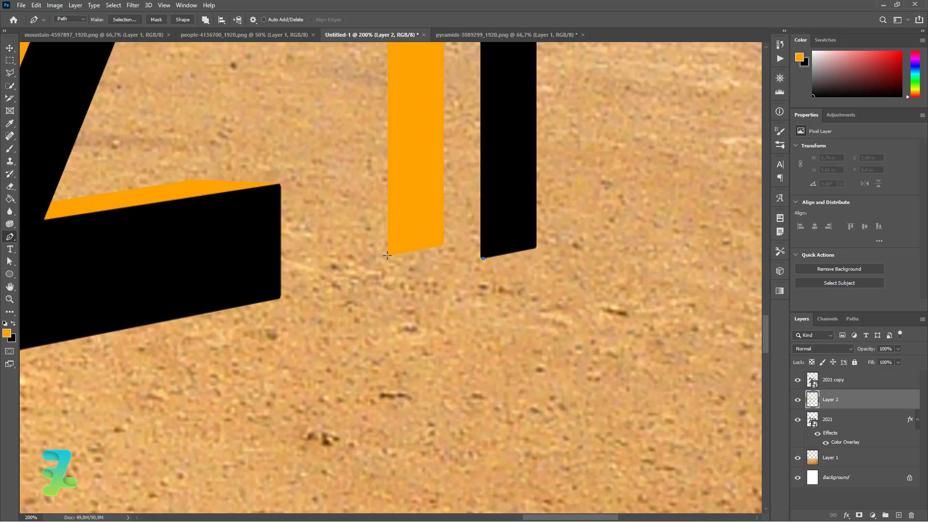
click(387, 255)
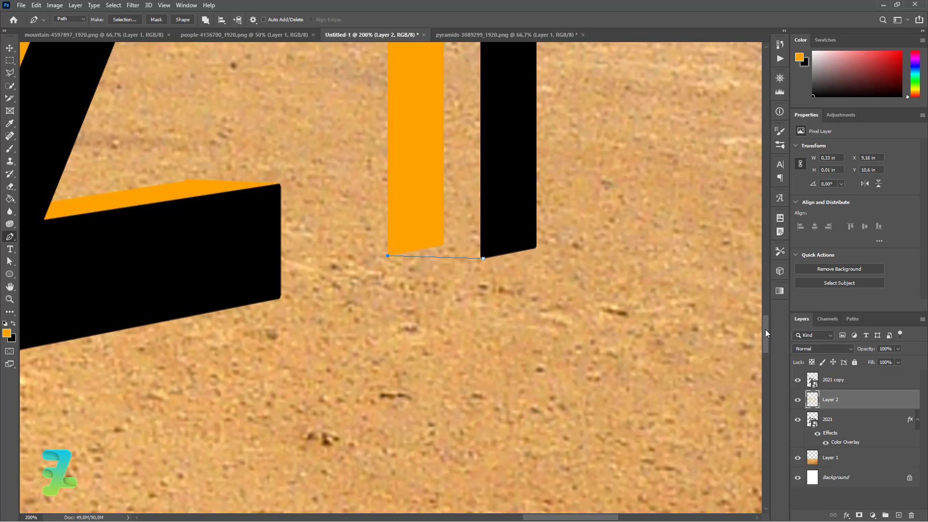
drag(765, 329, 769, 262)
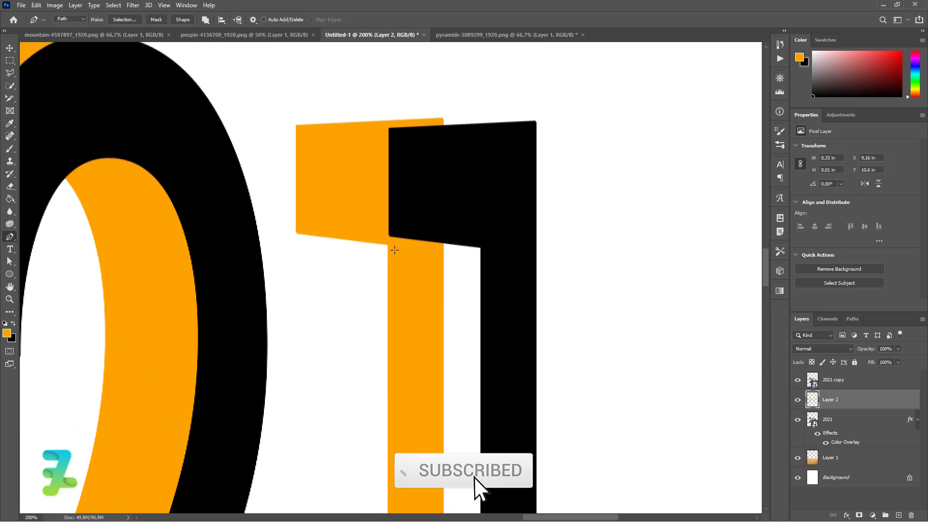
click(394, 250)
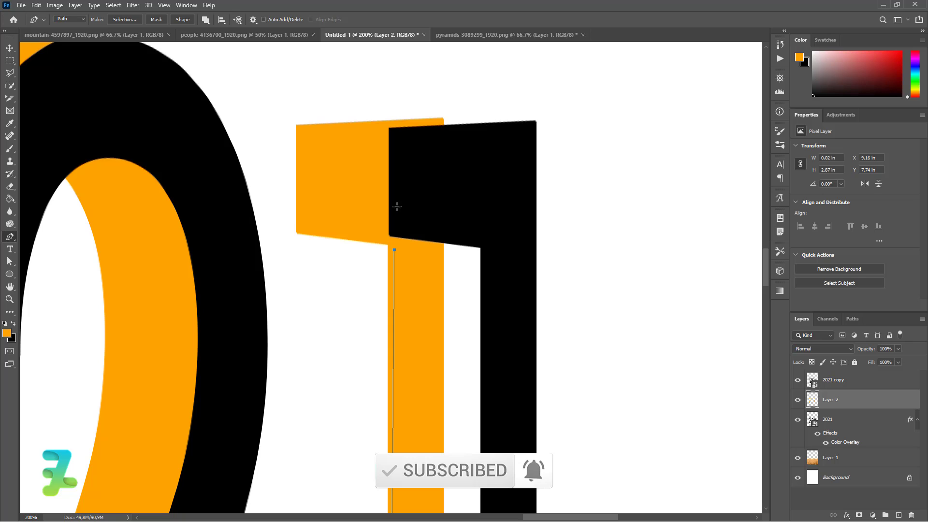
Step: Continue the path through the 1's orange arm, across both top corners, down inside the black stem and close it, about 0.62 by 3.33 in
click(386, 237)
click(356, 183)
click(428, 120)
click(441, 118)
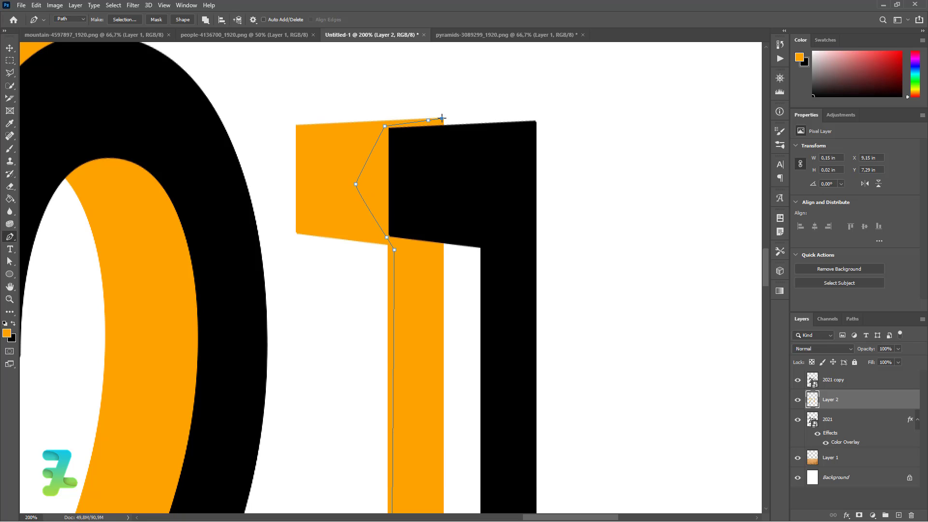
click(536, 120)
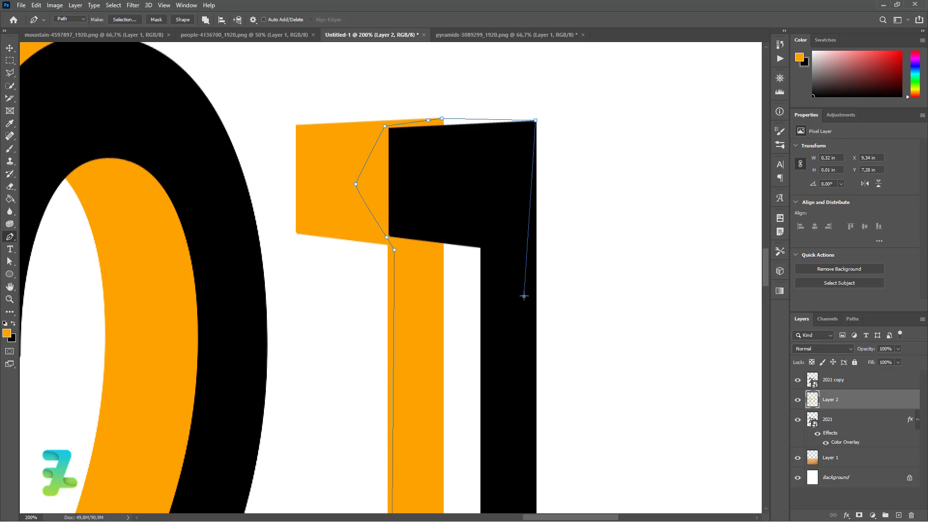
drag(766, 254, 772, 323)
click(511, 247)
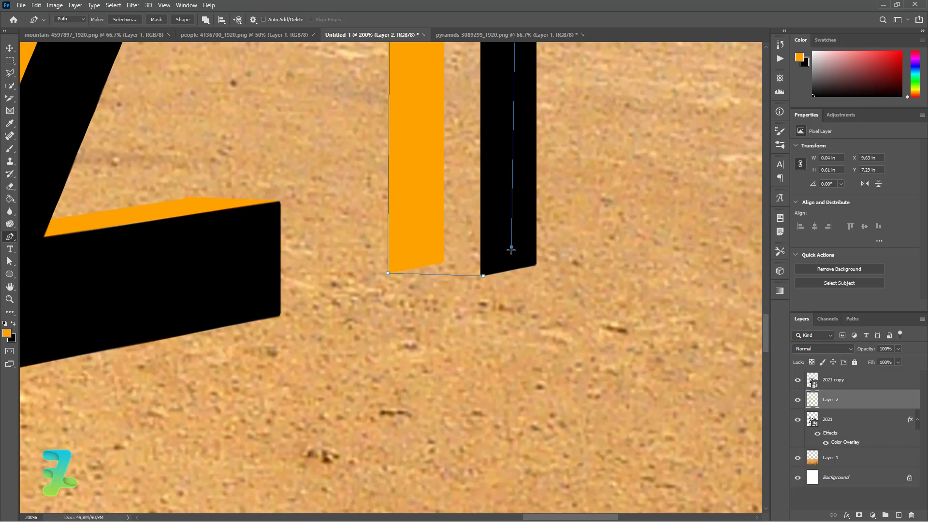
click(483, 275)
Step: Convert the 1's path to a selection with 0-pixel feather, fill it with the orange foreground color on Layer 2 and deselect
right_click(446, 229)
click(483, 270)
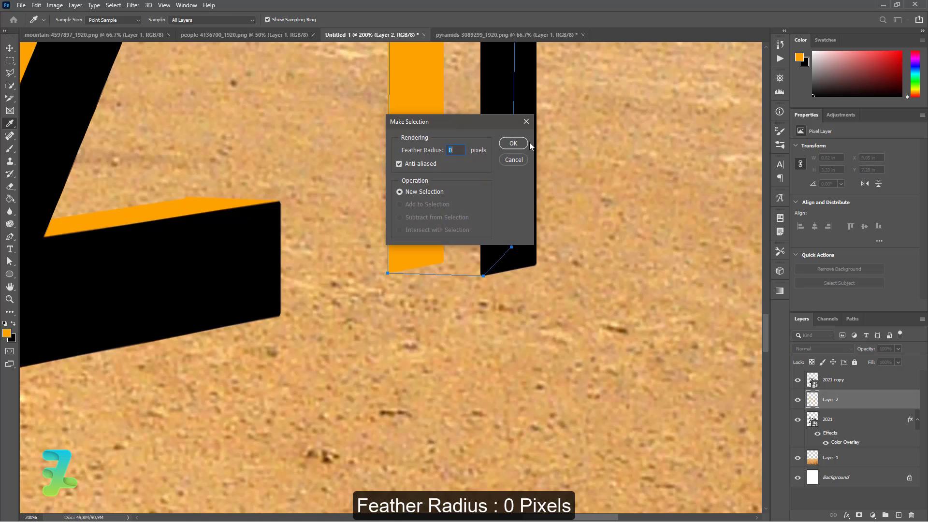
click(514, 143)
key(g)
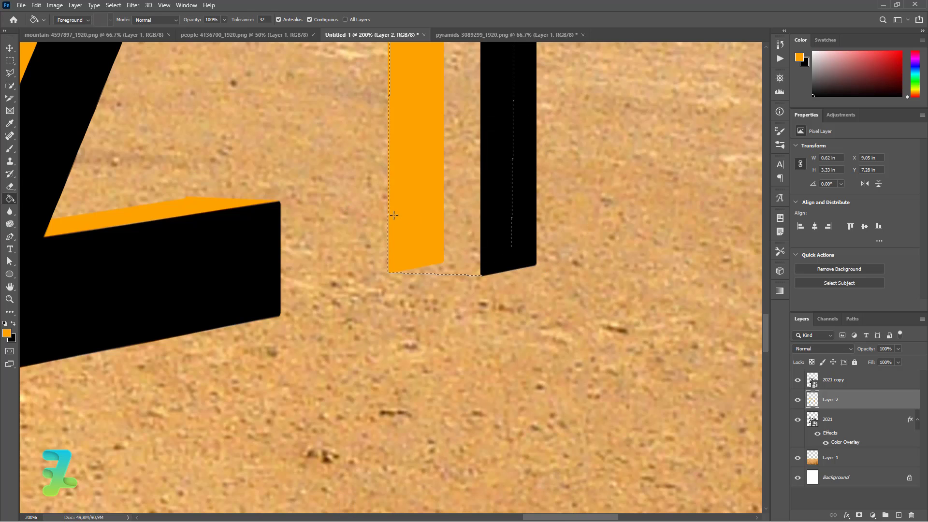
click(439, 208)
key(ctrl+d)
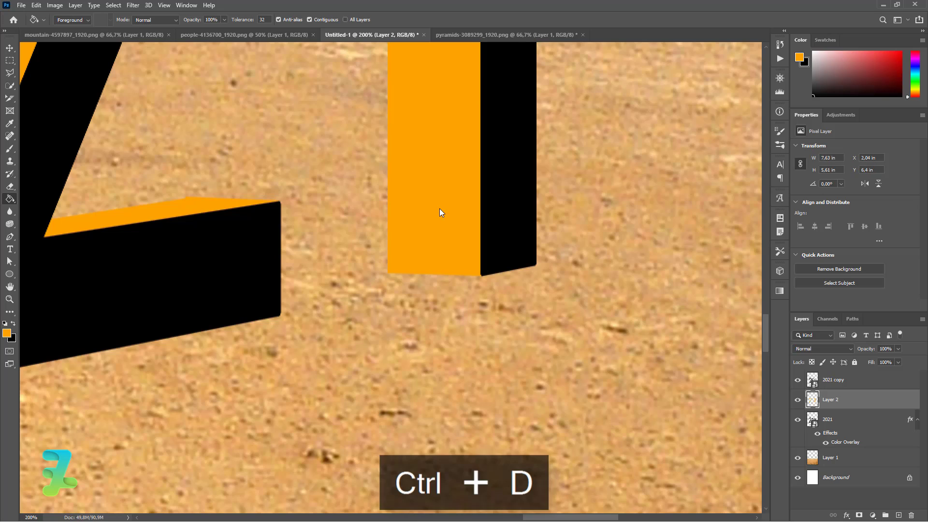
Step: Examine the whole 2021 lettering, then the 0, second 2 and 1 up close, for remaining gaps in the orange side
key(ctrl+minus)
key(ctrl+minus)
key(ctrl+minus)
key(ctrl+minus)
key(ctrl+minus)
key(ctrl+minus)
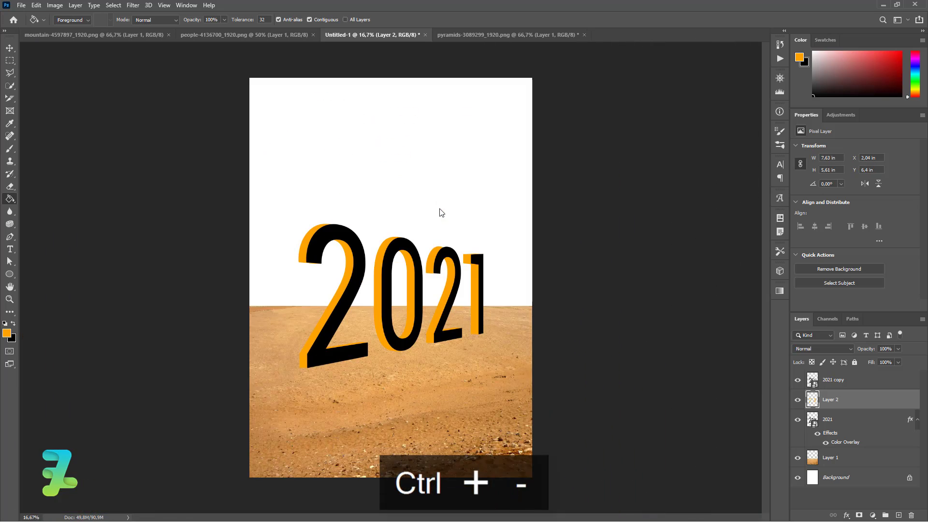
key(ctrl+equal)
key(ctrl+equal)
key(ctrl+equal)
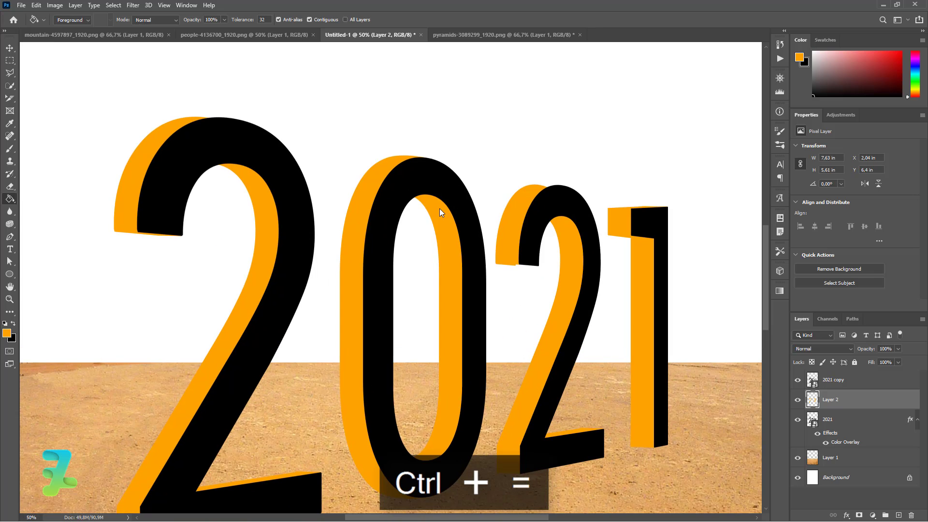
key(ctrl+equal)
key(ctrl+equal)
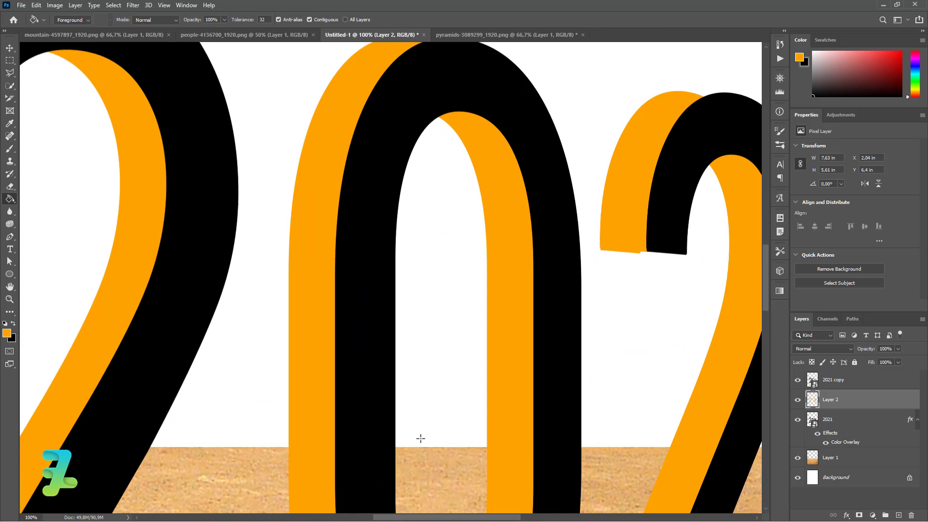
drag(405, 517, 451, 518)
drag(766, 290, 765, 277)
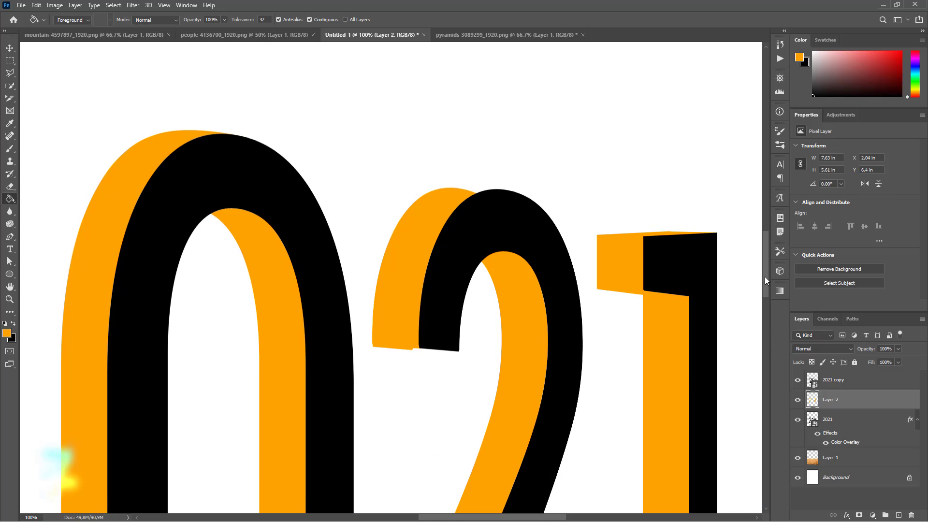
key(ctrl+equal)
key(ctrl+equal)
key(ctrl+minus)
key(ctrl+minus)
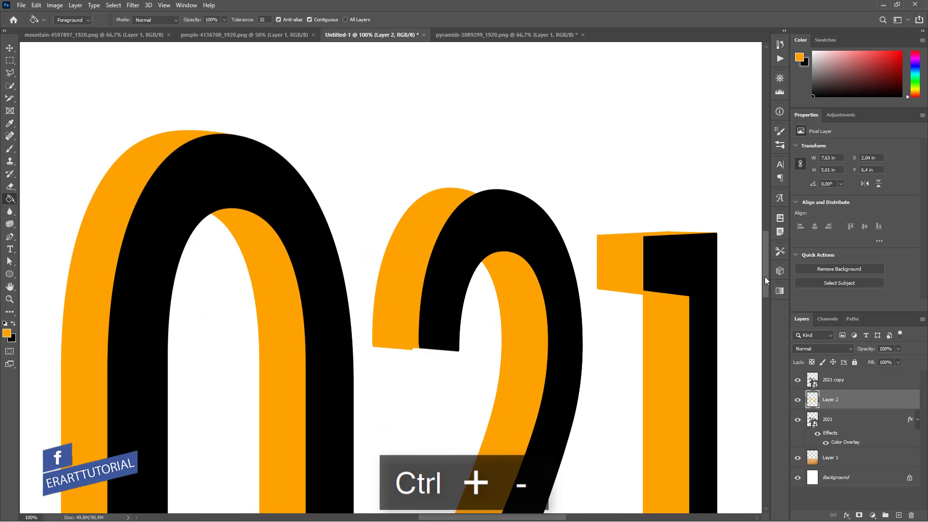
Step: Start a Pen path at the top of the second 2's black arch
key(ctrl+equal)
click(10, 236)
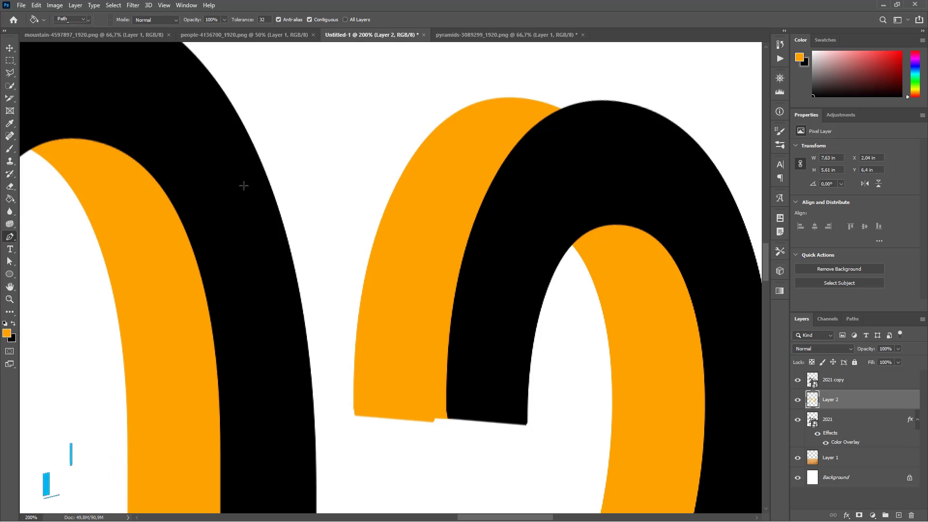
click(607, 99)
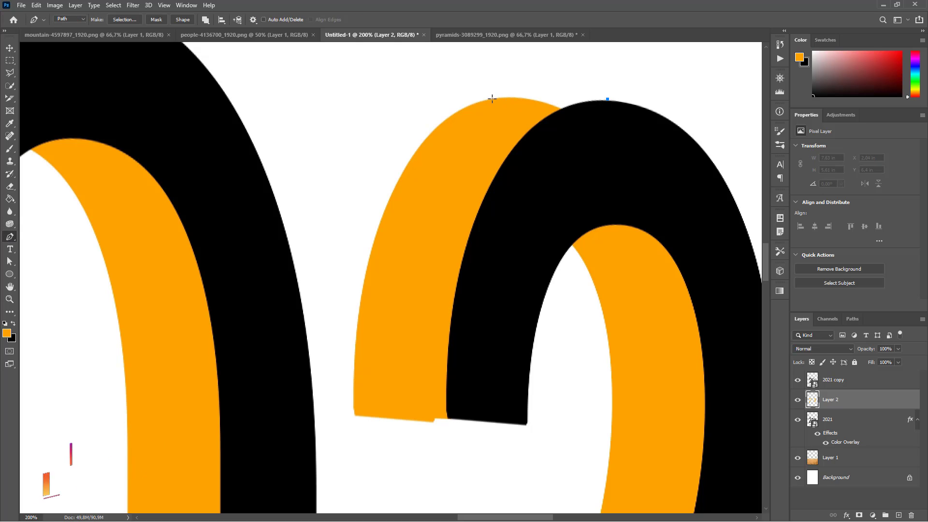
drag(492, 97, 399, 147)
key(ctrl+z)
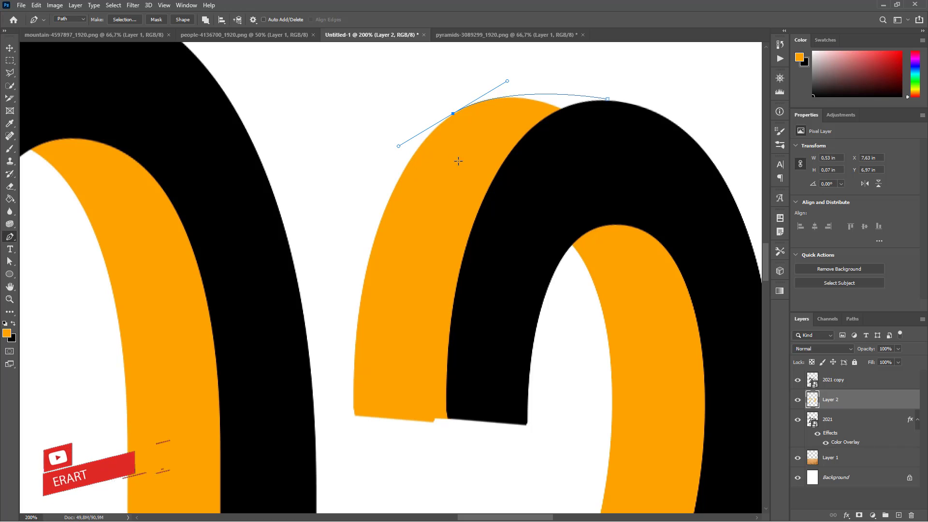
key(ctrl+z)
key(ctrl+z)
click(459, 135)
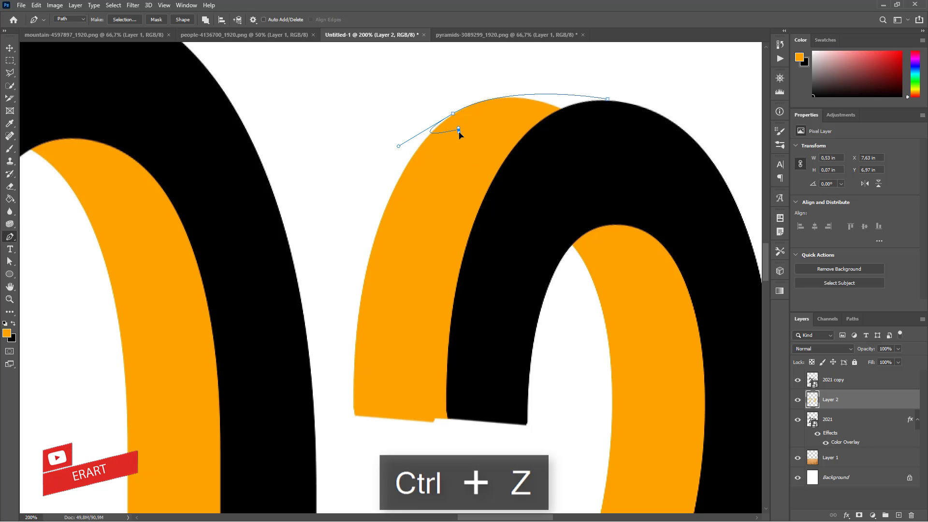
key(ctrl+z)
key(ctrl+z)
Step: Curve the path over the second 2's orange arch, back through the orange and black areas, and close it, about 0.57 by 0.24 in
drag(456, 112, 425, 142)
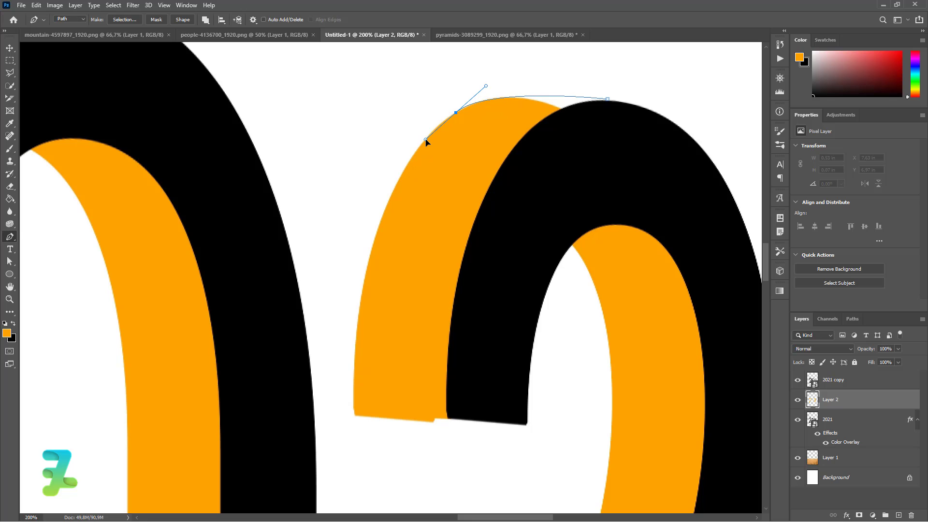
click(455, 151)
click(495, 161)
drag(525, 164, 542, 162)
drag(565, 155, 594, 130)
click(608, 100)
Step: Convert the arch path to a selection with 0-pixel feather, fill the gap atop the second 2 with orange on Layer 2 and deselect
right_click(593, 127)
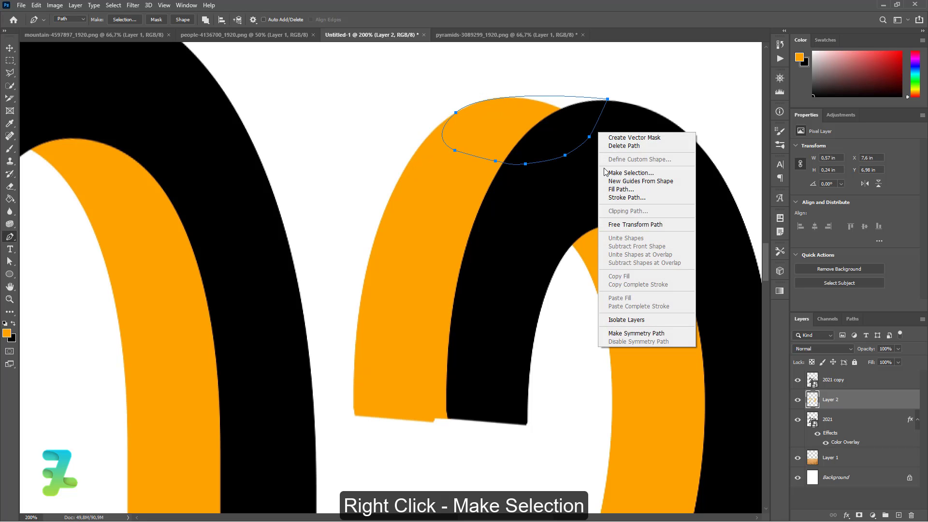
click(605, 172)
key(Return)
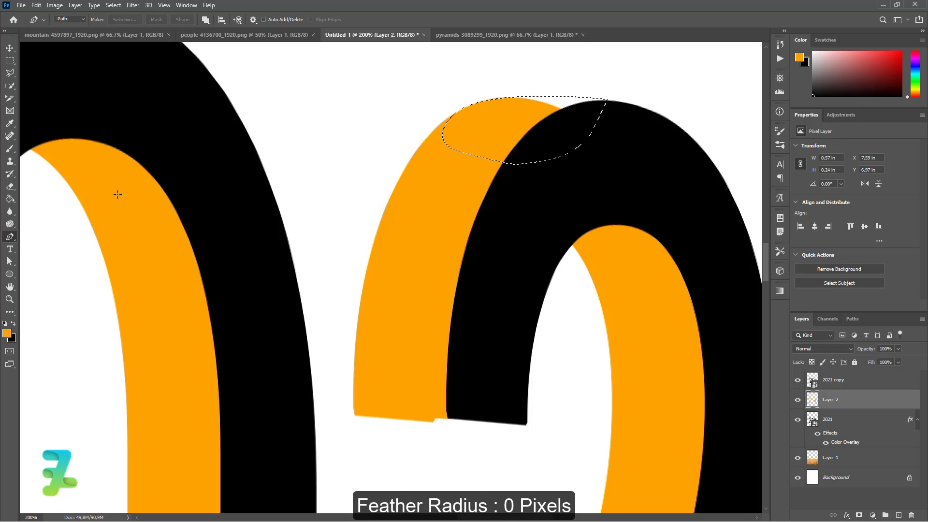
click(10, 199)
click(549, 141)
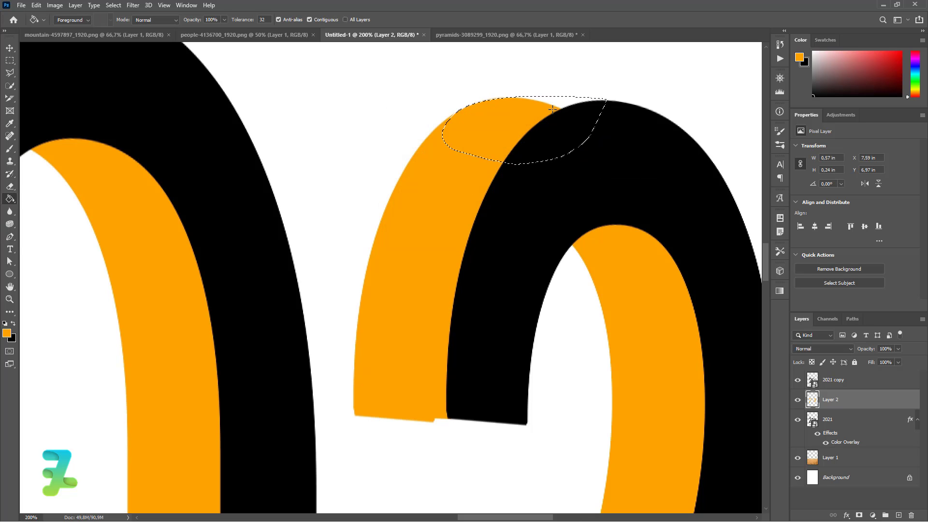
click(551, 103)
key(ctrl+d)
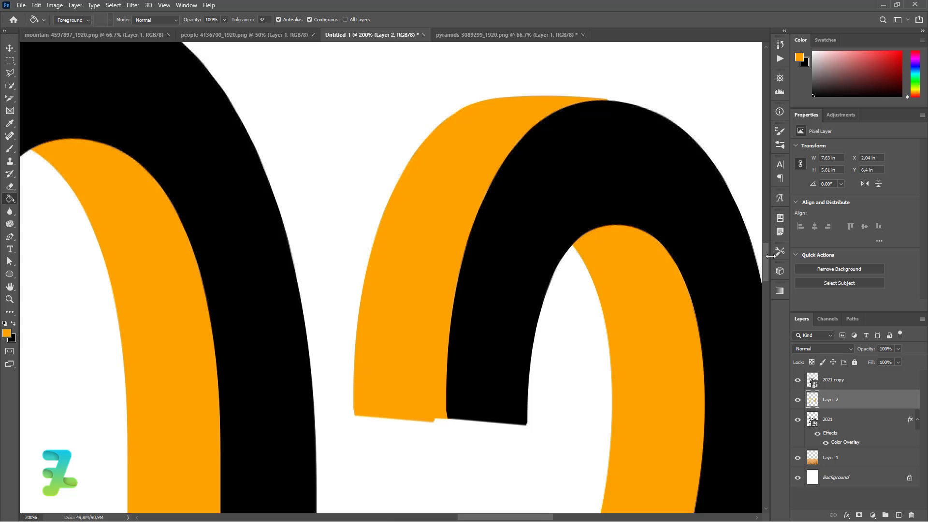
Step: Draw a closed Pen path about 0.32 by 0.05 in beneath the second 2's hook, bridging the notch between the orange and black ends
drag(767, 257, 773, 274)
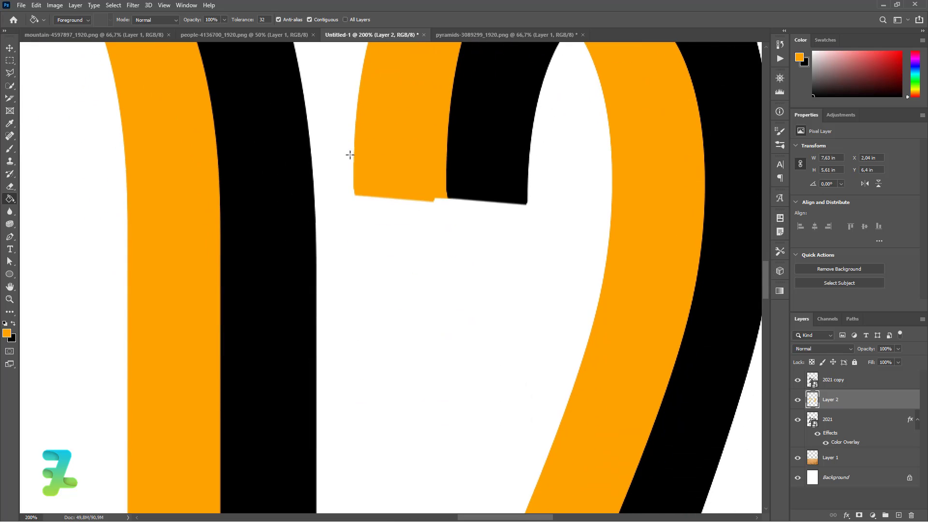
click(10, 236)
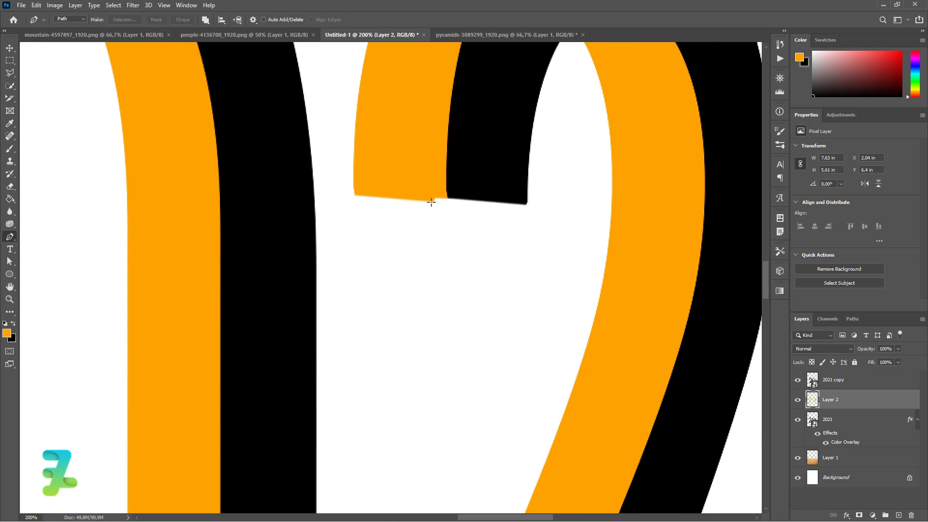
click(431, 201)
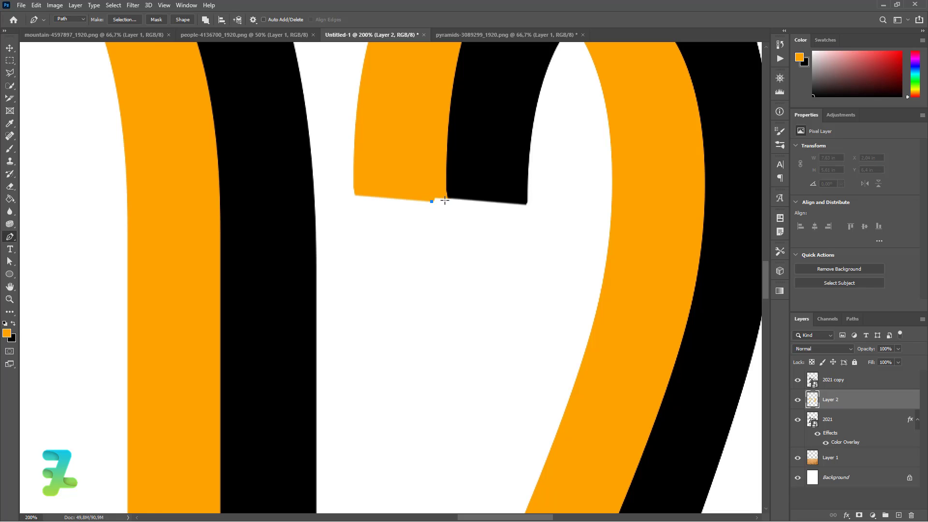
click(509, 210)
click(524, 205)
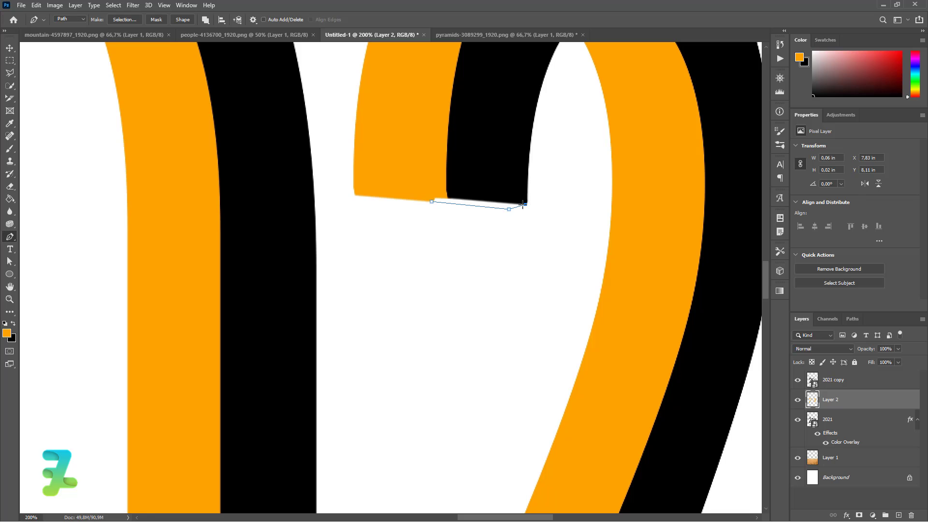
click(432, 193)
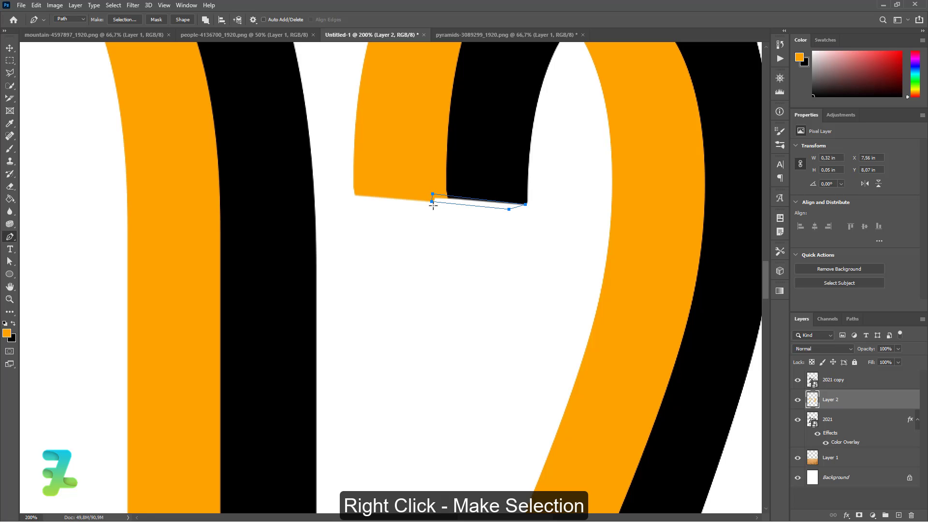
Step: Convert the path beneath the second 2's hook to a selection with 0-pixel feather, fill it with orange on Layer 2 and deselect
right_click(433, 209)
click(464, 250)
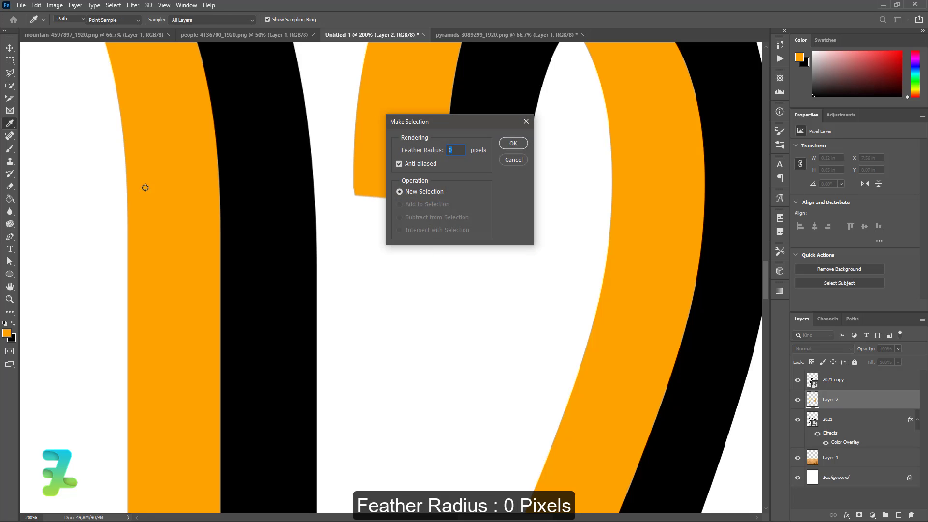
key(Return)
key(g)
click(506, 199)
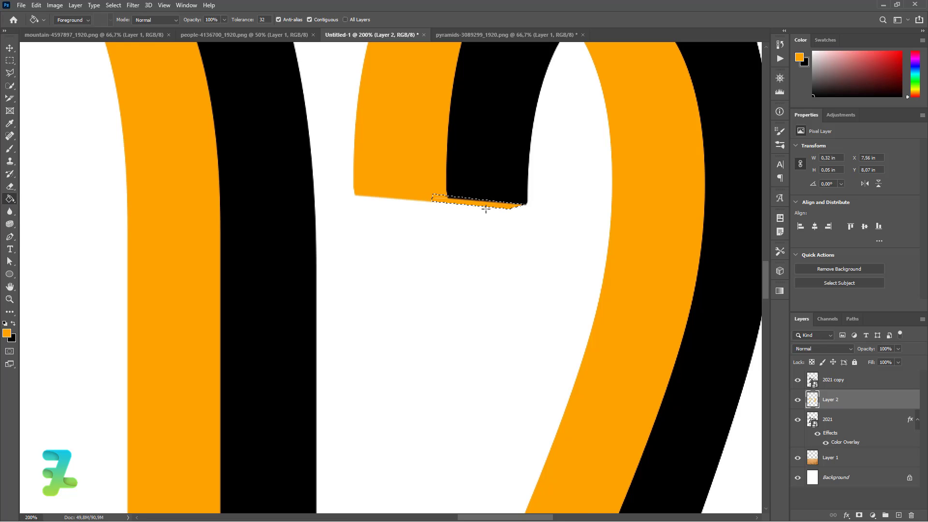
key(ctrl+d)
click(9, 148)
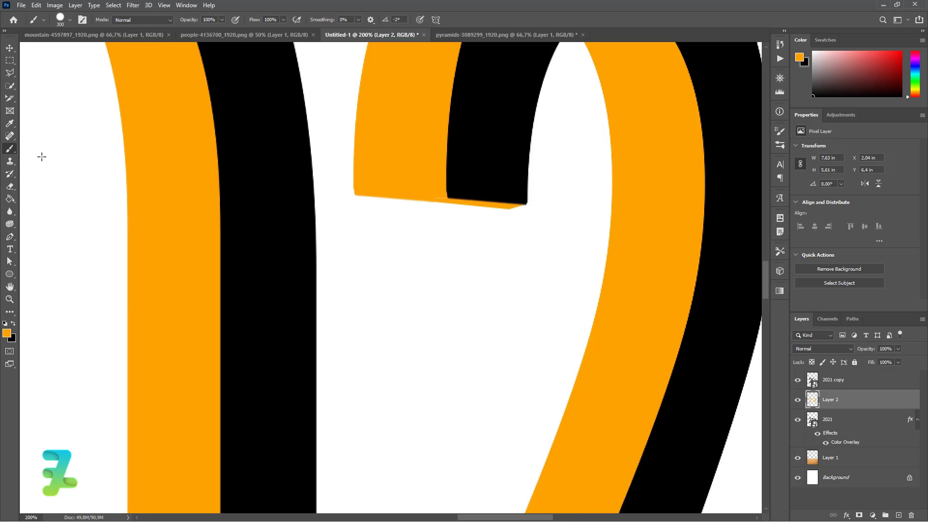
click(435, 200)
key(ctrl+z)
Step: Reduce the Brush tool's size to 1 pixel
key(bracketleft)
key(bracketleft)
key(bracketleft)
key(bracketleft)
key(bracketleft)
key(bracketleft)
key(bracketleft)
key(bracketleft)
key(bracketleft)
key(bracketleft)
key(bracketleft)
key(bracketleft)
key(bracketleft)
key(bracketleft)
key(bracketleft)
Step: Examine the 2021 lettering within the whole composition for remaining gaps in its orange side
key(ctrl+minus)
key(ctrl+minus)
key(ctrl+minus)
key(ctrl+minus)
key(ctrl+minus)
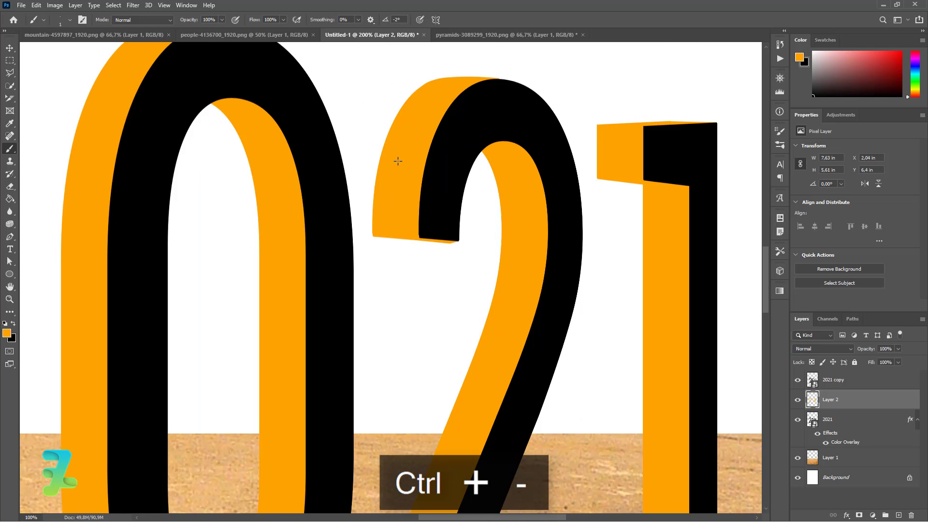
key(ctrl+minus)
key(ctrl+equal)
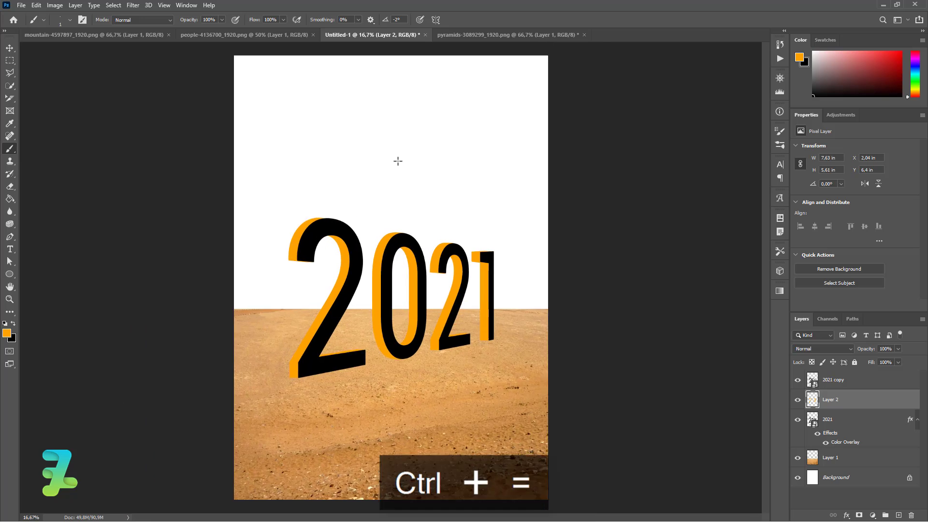
key(ctrl+minus)
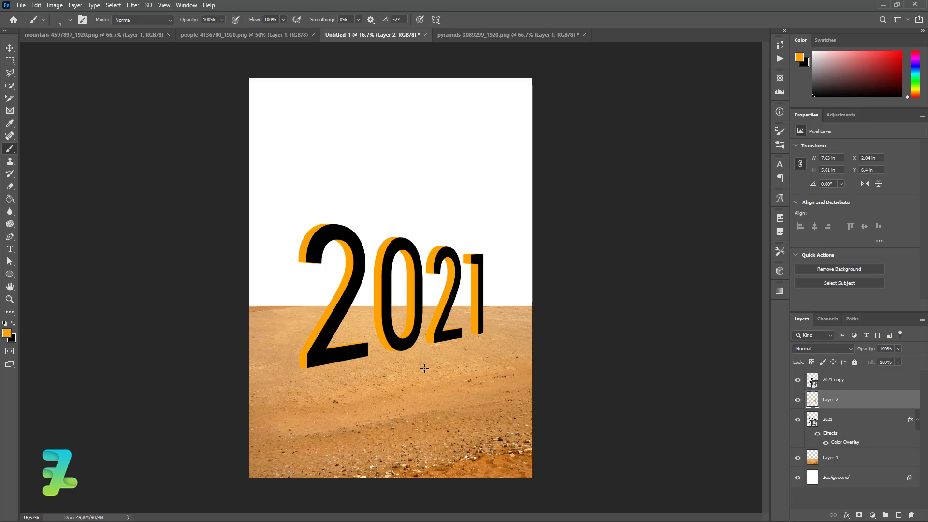
click(9, 48)
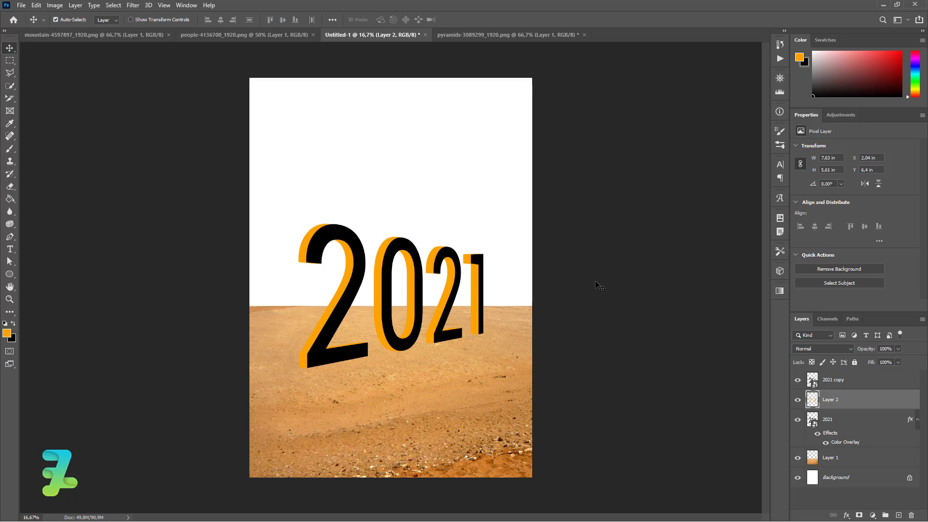
Step: Draw a closed Pen path about 0.63 by 0.22 in atop the first 2, bridging its orange and black arches
key(ctrl+equal)
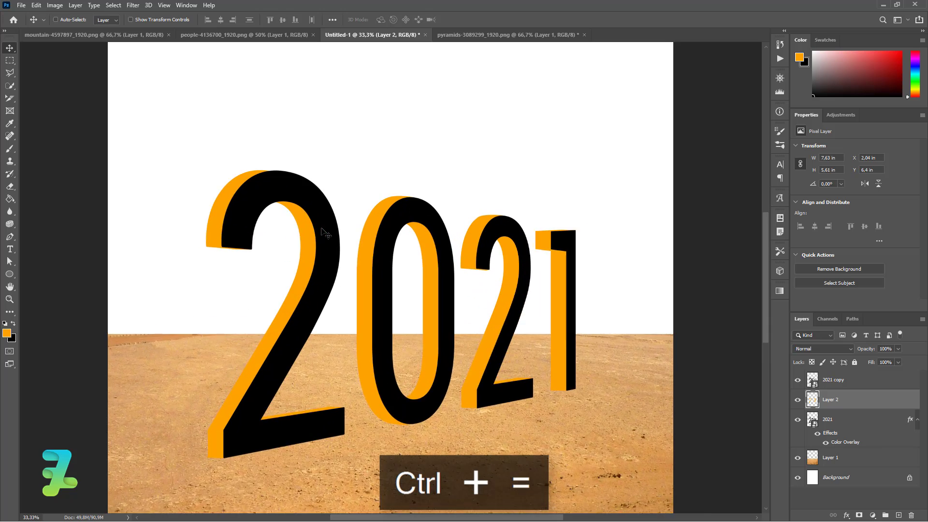
key(ctrl+equal)
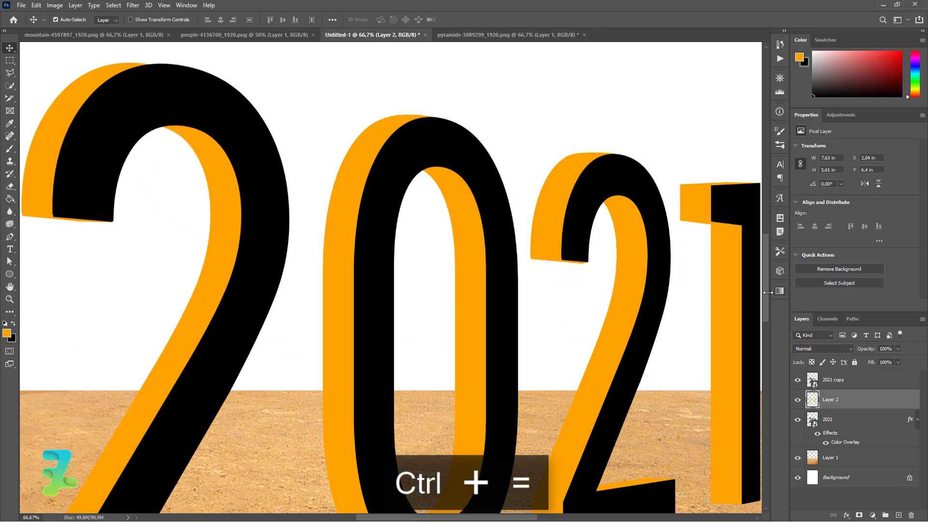
scroll(764, 291, up, 2)
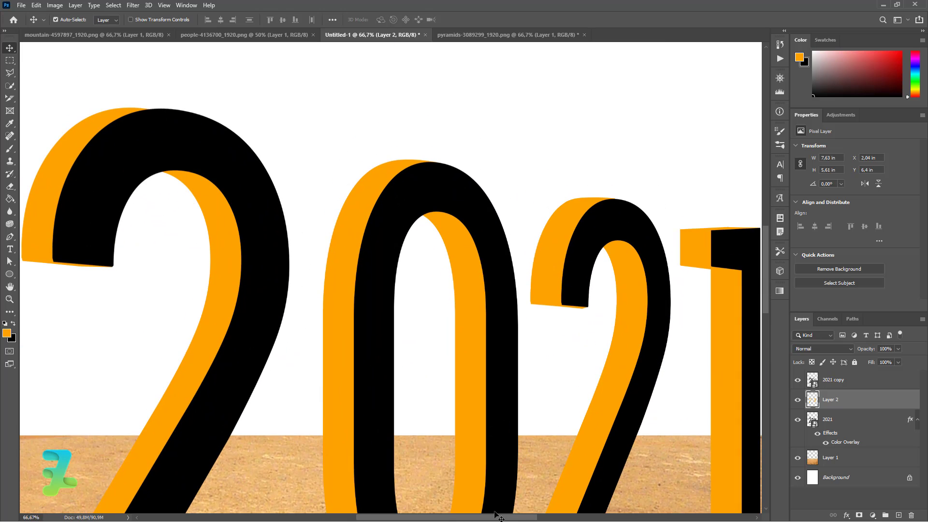
drag(496, 514, 454, 515)
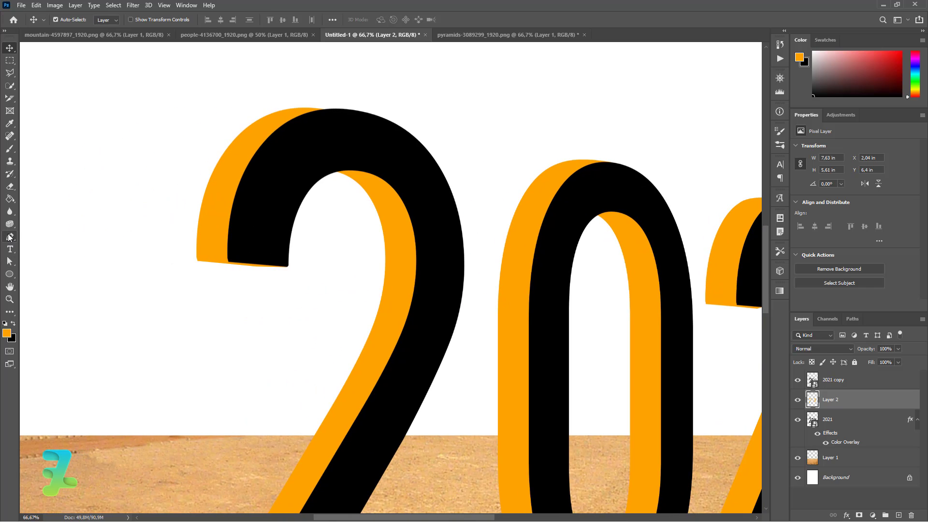
click(10, 237)
key(ctrl+equal)
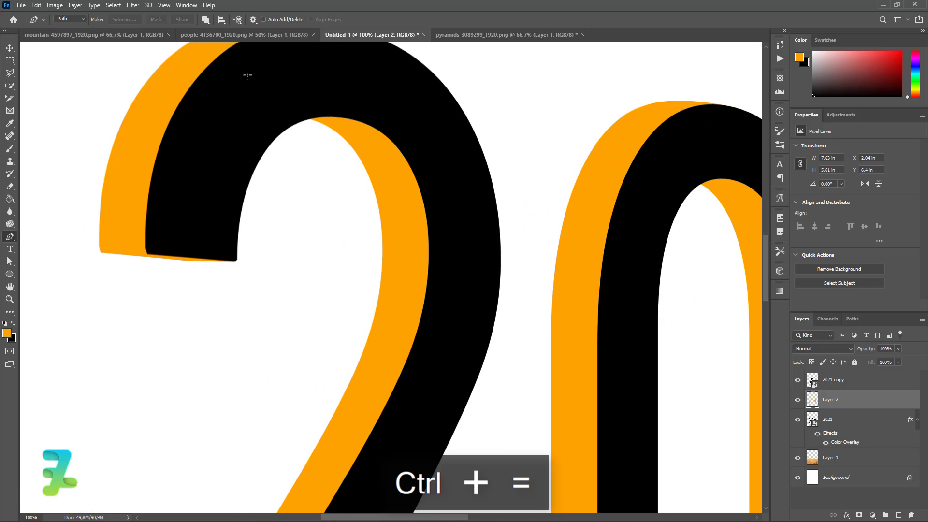
scroll(759, 239, up, 3)
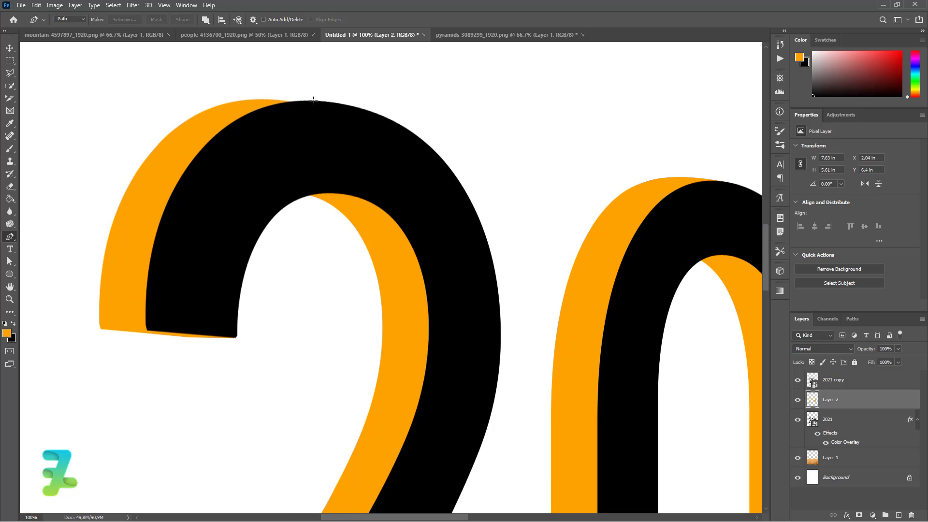
click(313, 101)
drag(237, 101, 288, 131)
key(ctrl+z)
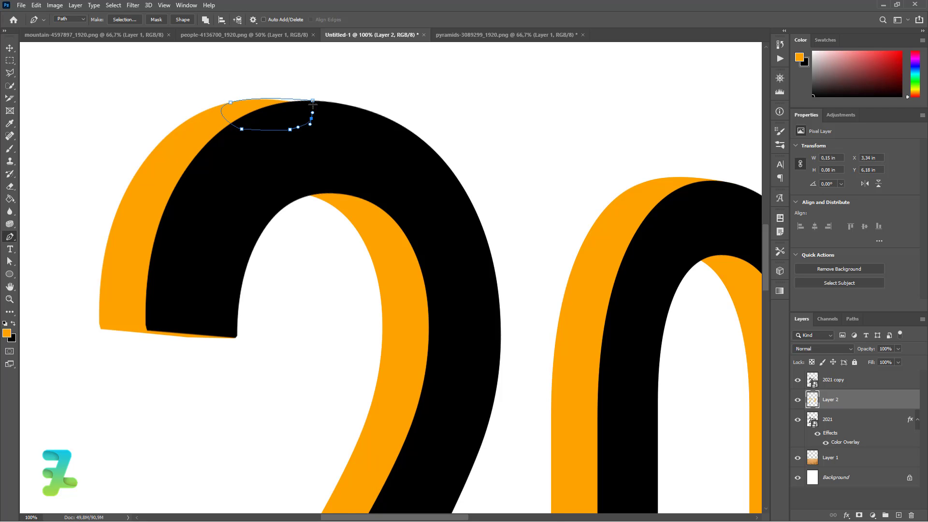
click(313, 101)
Step: Convert the path atop the first 2 to a selection with 0-pixel feather, fill it with orange on Layer 2 and deselect
right_click(284, 135)
click(290, 153)
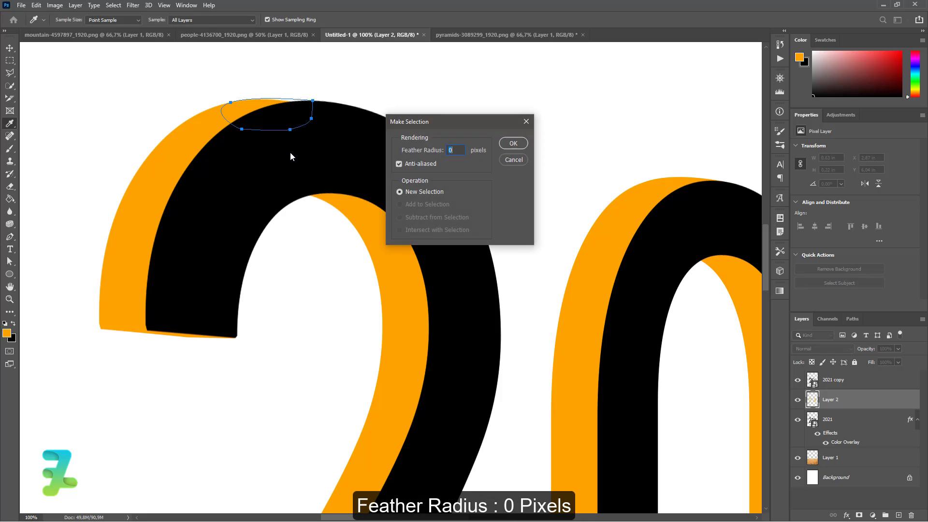
key(Return)
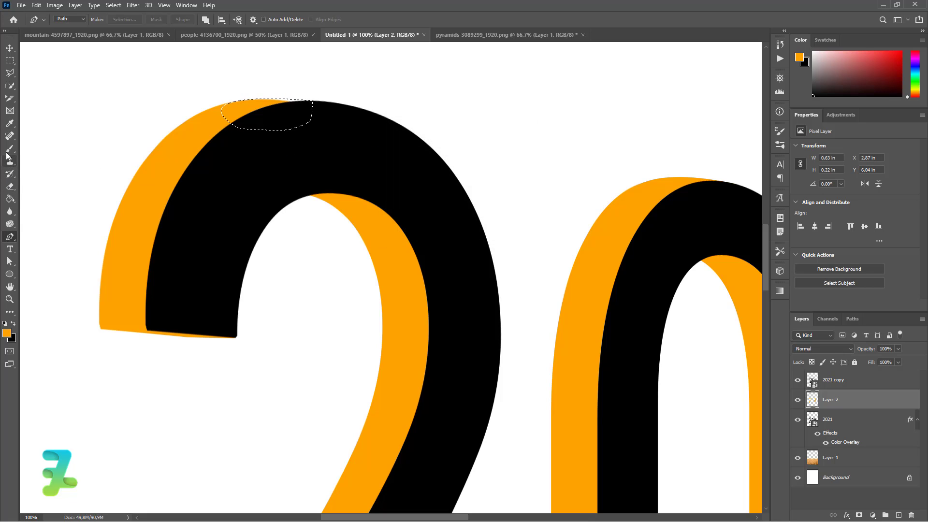
click(15, 197)
click(242, 121)
key(ctrl+d)
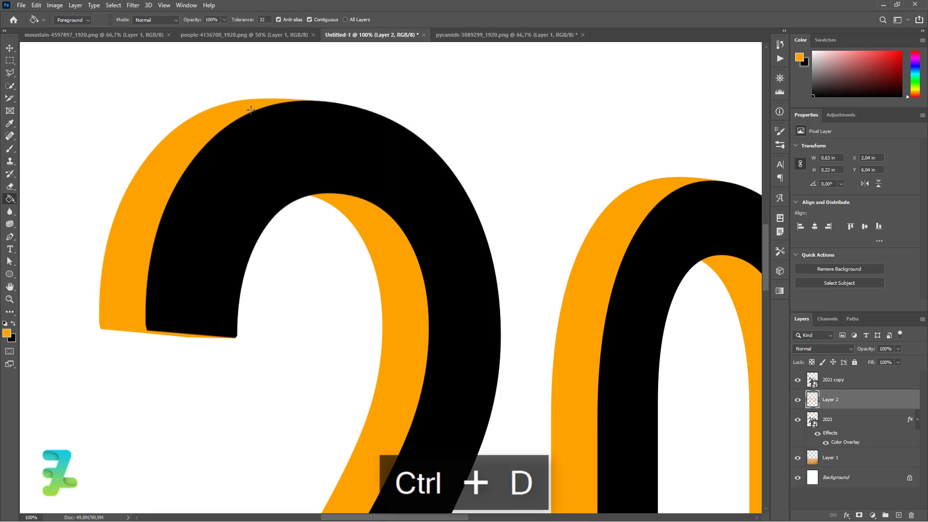
Step: Combine Layer 2 and the 2021 layer into a single smart object
key(ctrl+minus)
key(ctrl+minus)
key(ctrl+minus)
key(ctrl+minus)
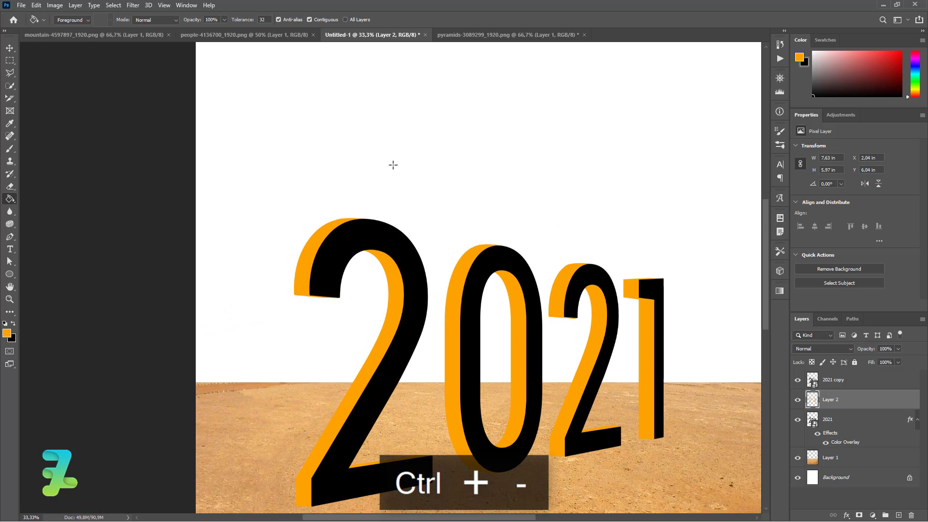
key(ctrl+minus)
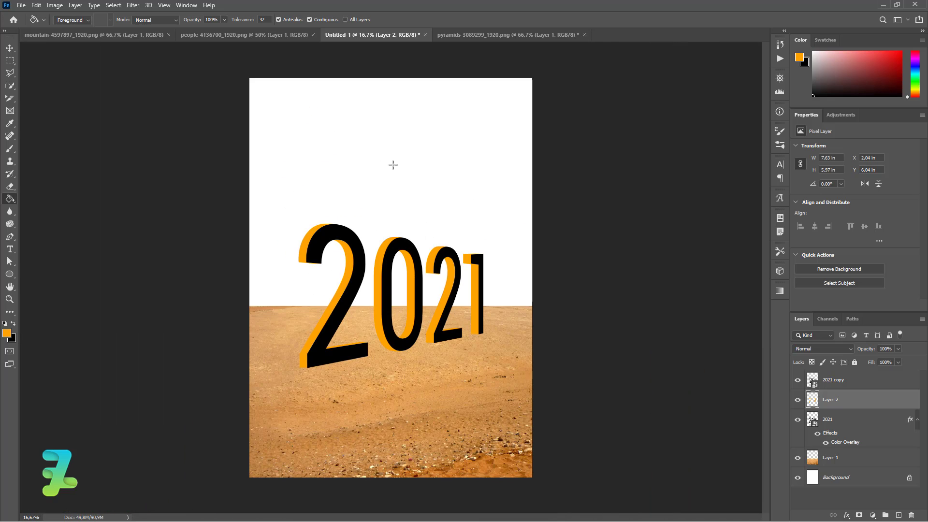
key(ctrl+plus)
key(ctrl+minus)
shift+click(854, 423)
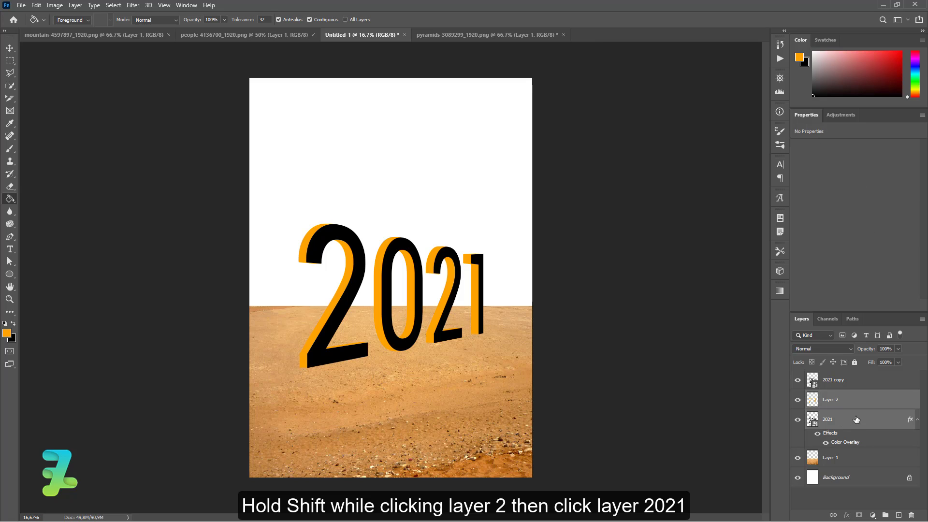
right_click(856, 419)
click(824, 99)
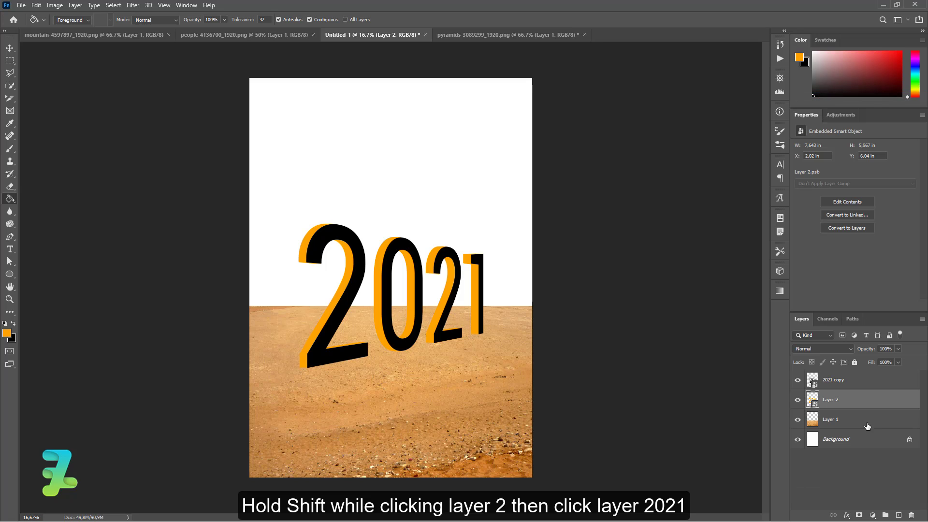
Step: Add a Gradient fill layer above Layer 2 using the Orange_05 preset from the Oranges group
click(872, 515)
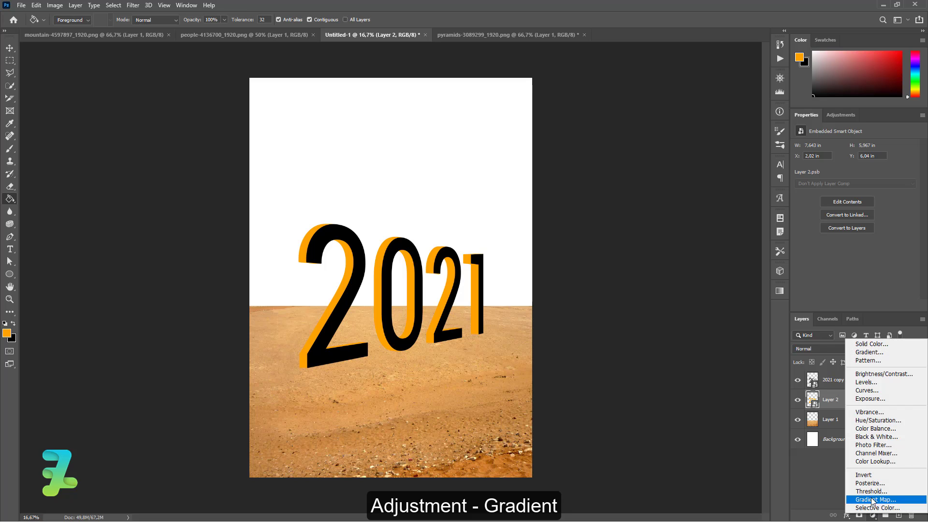
click(837, 483)
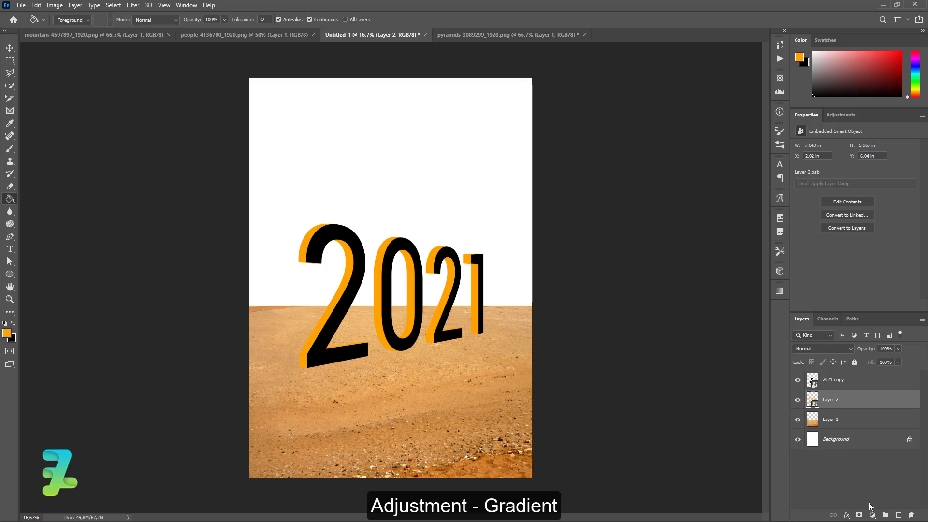
click(872, 514)
click(868, 354)
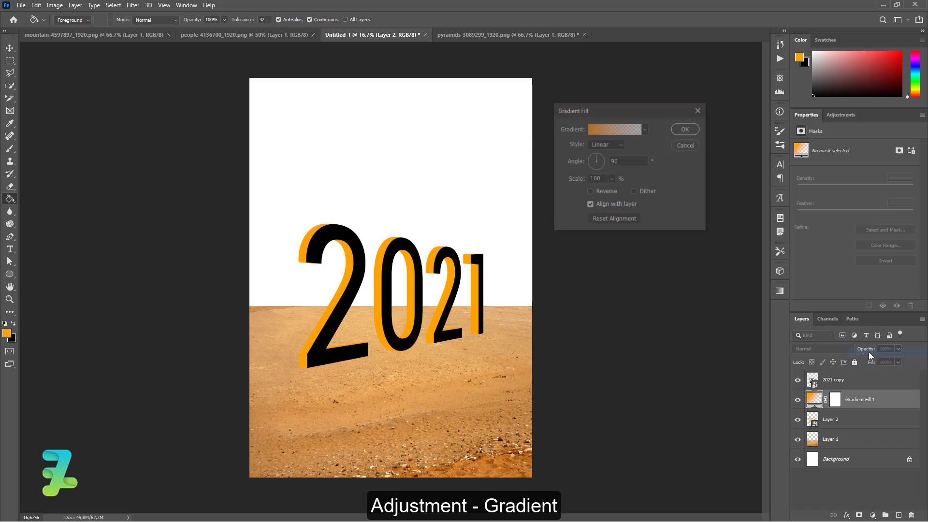
click(609, 130)
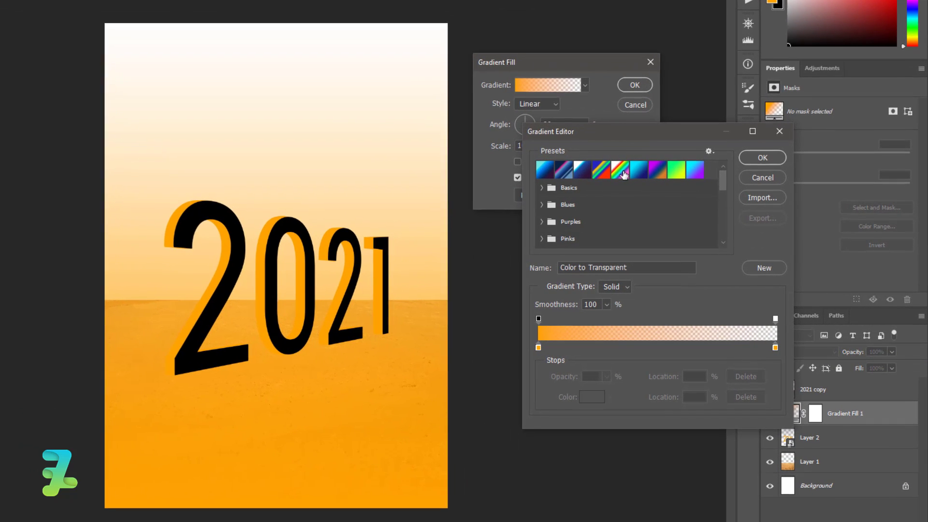
drag(719, 176, 727, 204)
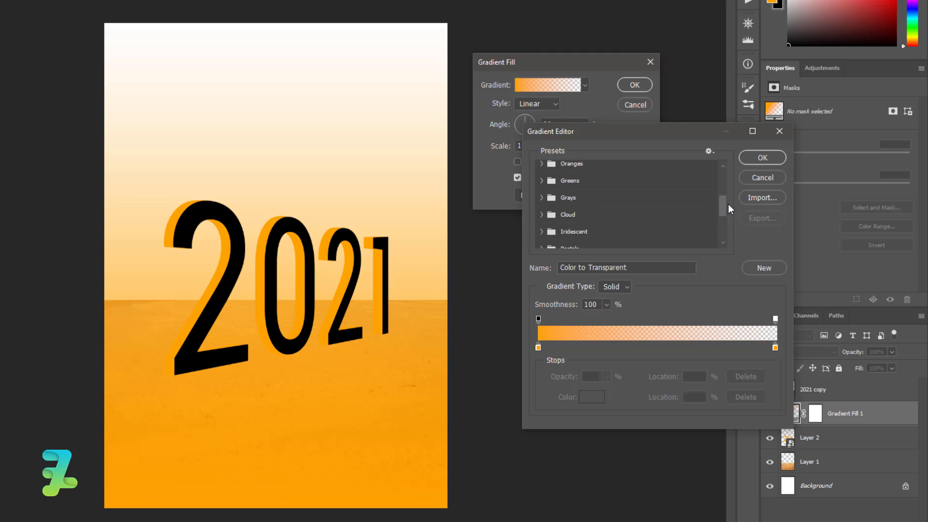
click(542, 166)
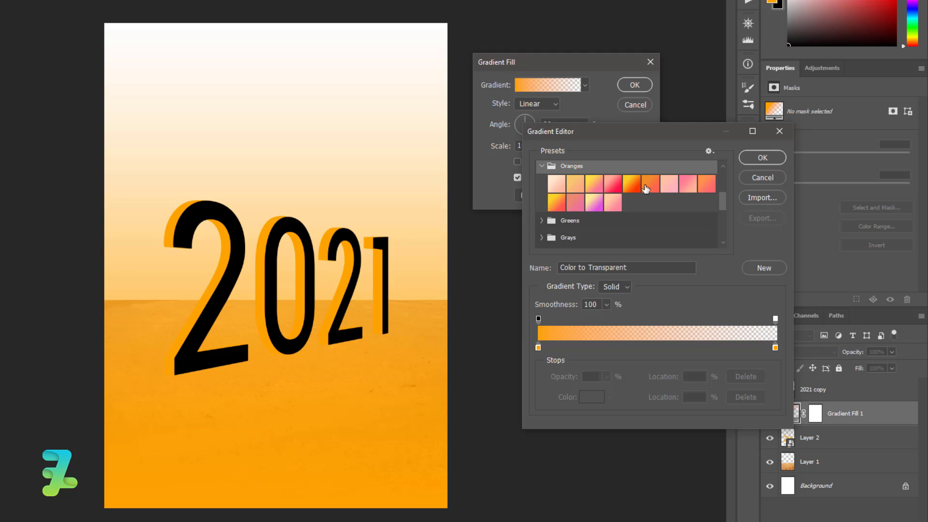
click(629, 189)
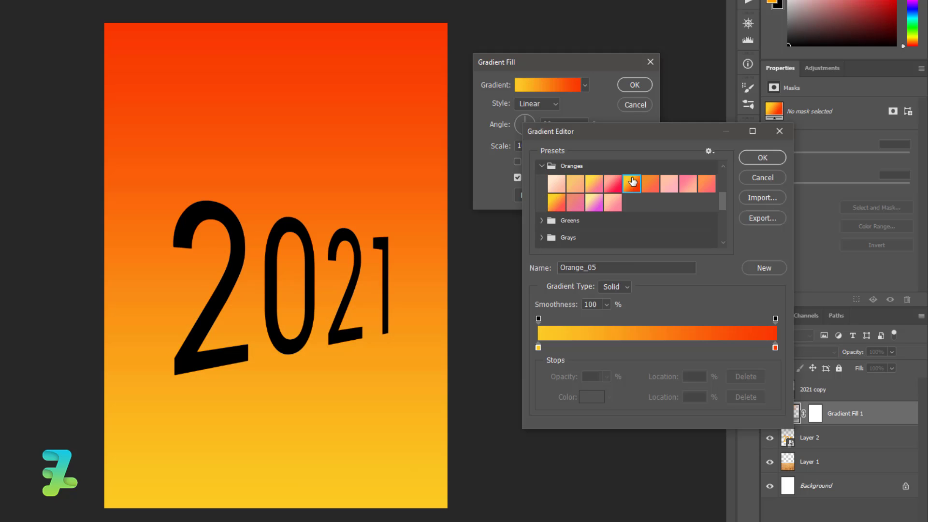
Step: Use #facc22 for the gradient's start stop and #f83600 for its end stop, and accept the gradient
click(541, 348)
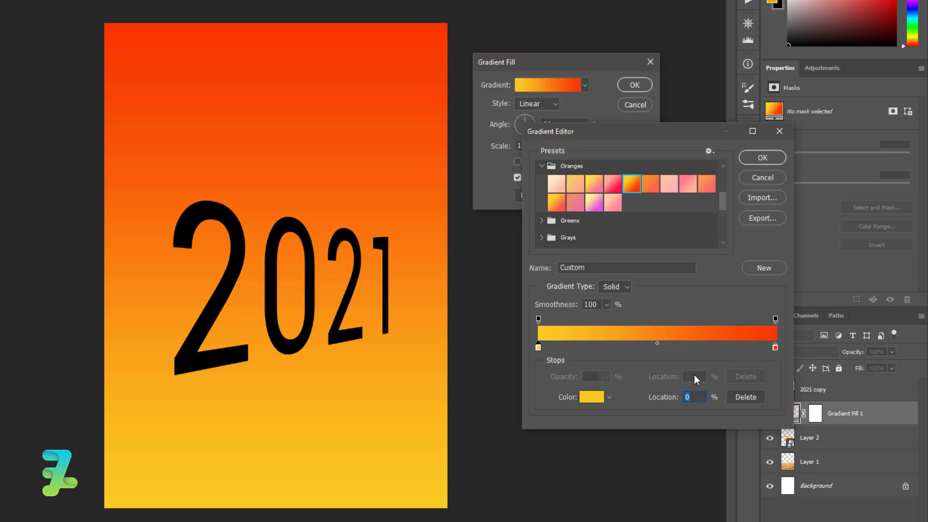
click(599, 398)
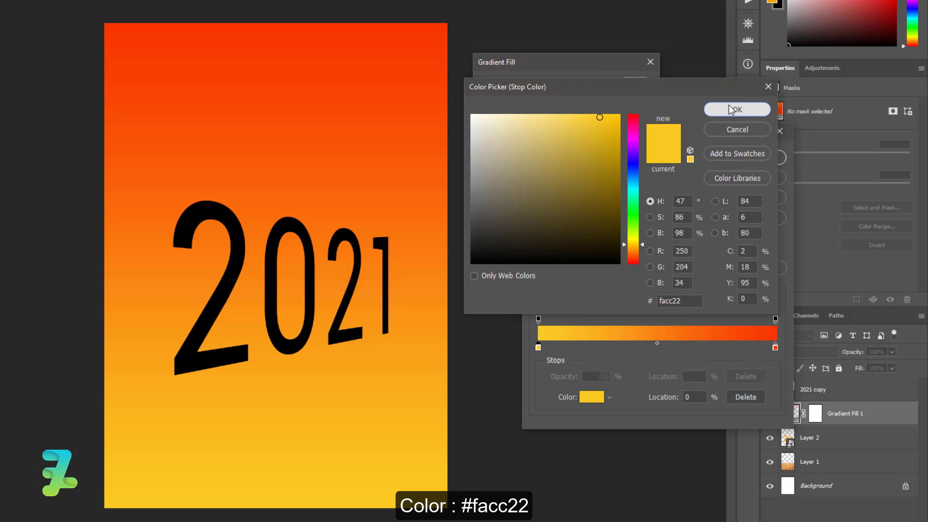
click(730, 108)
click(775, 347)
click(592, 398)
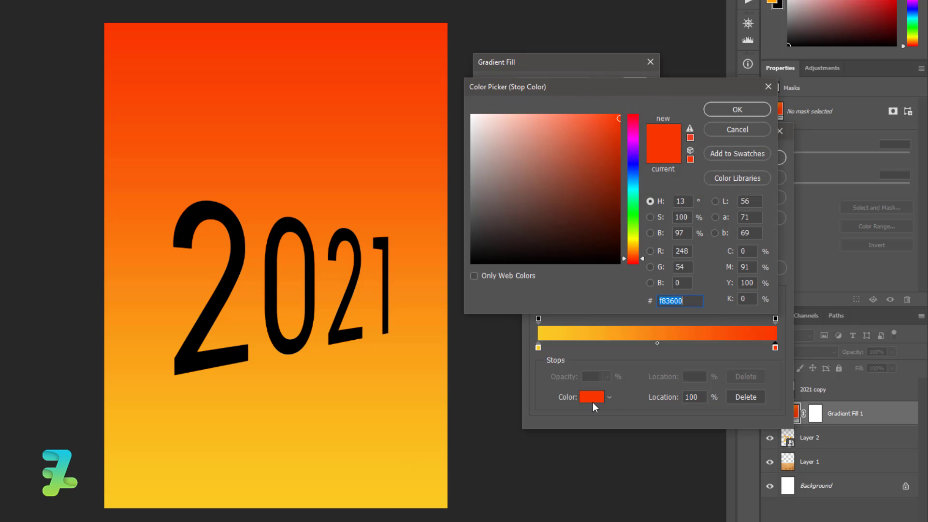
click(751, 116)
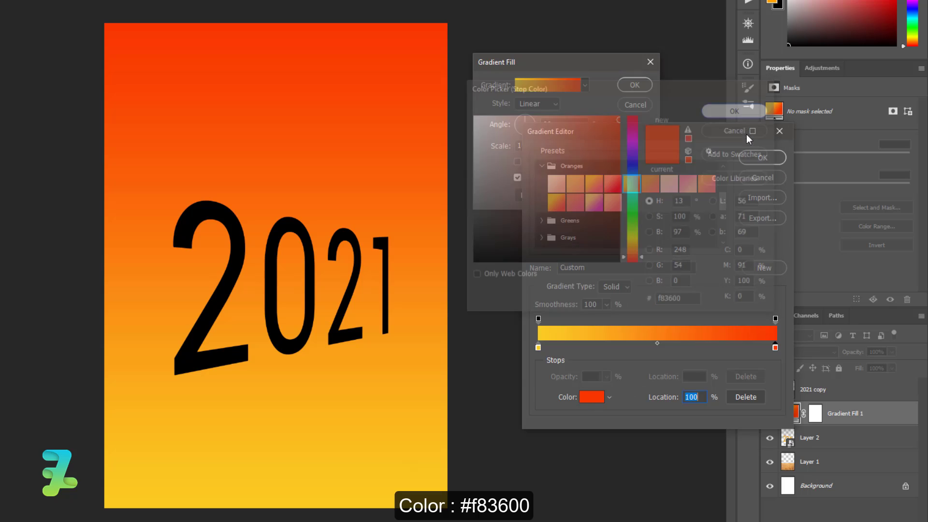
click(755, 161)
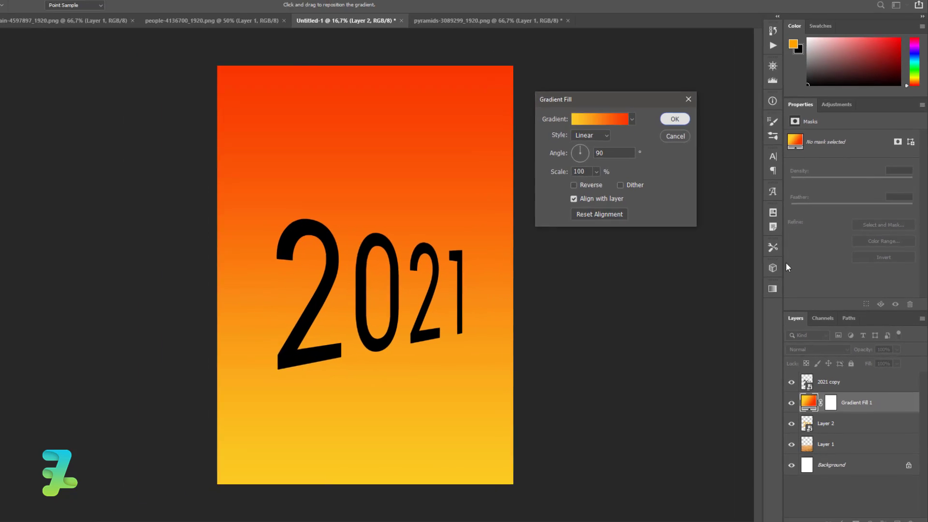
Step: Apply the linear 90° gradient fill and clip it to Layer 2
click(634, 84)
right_click(891, 411)
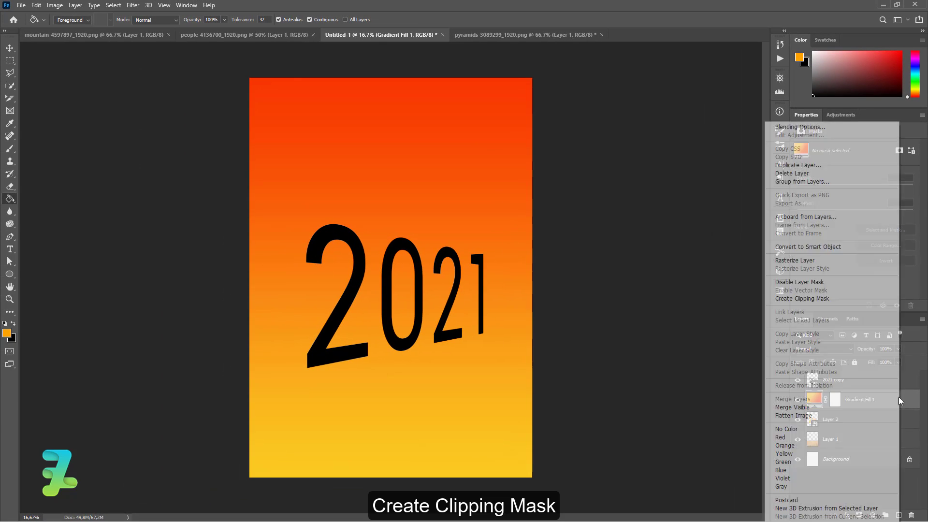
click(818, 298)
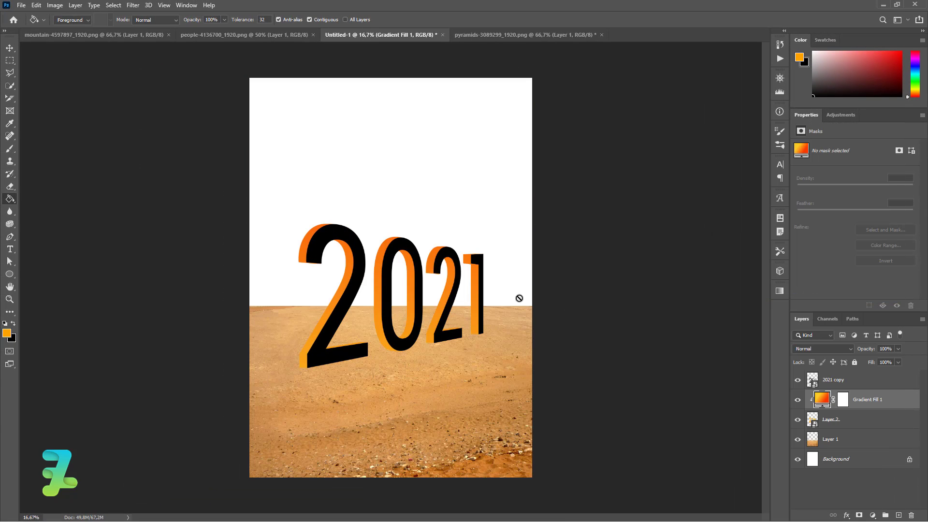
Step: Duplicate the Gradient Fill 1 layer and place the copy directly above the Background layer
click(9, 48)
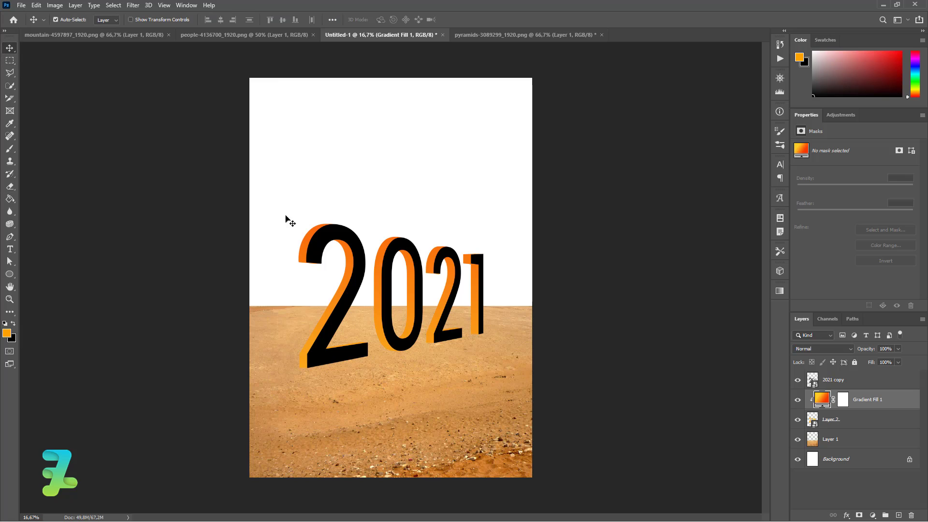
drag(350, 273, 351, 293)
key(ctrl+j)
drag(828, 400, 840, 476)
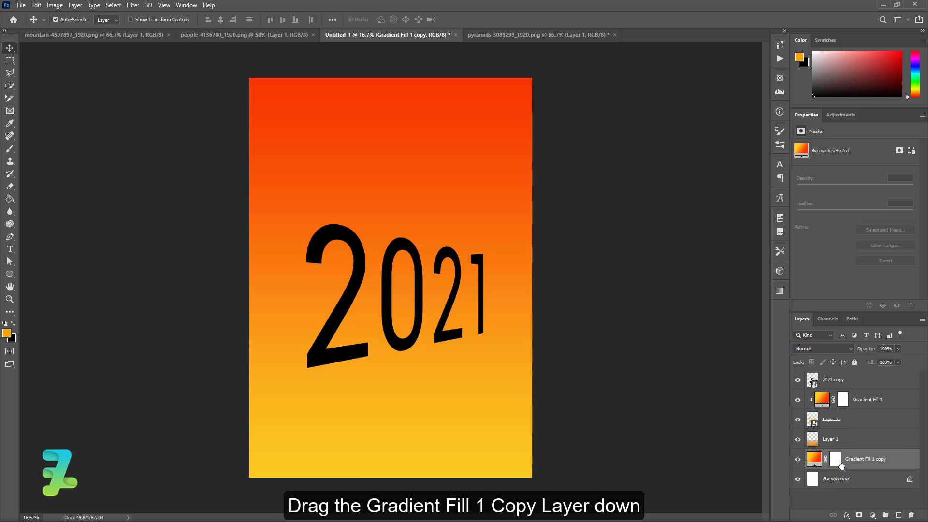
Step: Set the Gradient Fill 1 copy's angle to -90° so yellow sits at the top of the sky
double_click(813, 460)
drag(598, 160, 595, 206)
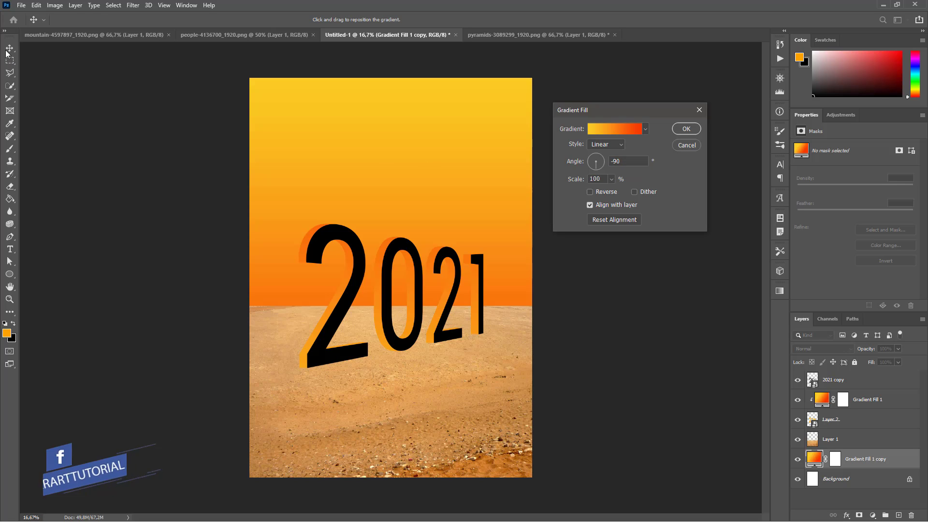
click(685, 129)
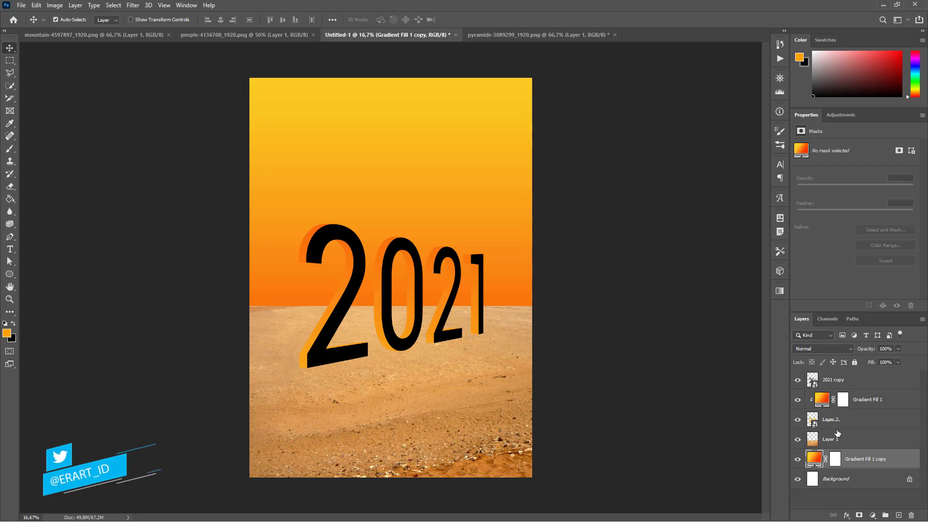
Step: Copy the mountain cutout from mountain-4597897_1920.png into the composite above the 2021 copy layer, and redock the mountain document
click(863, 381)
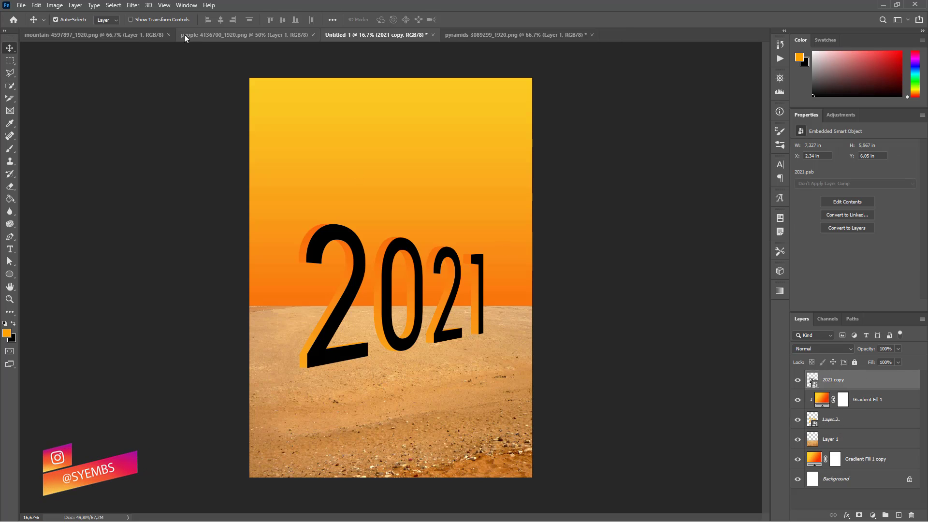
click(103, 35)
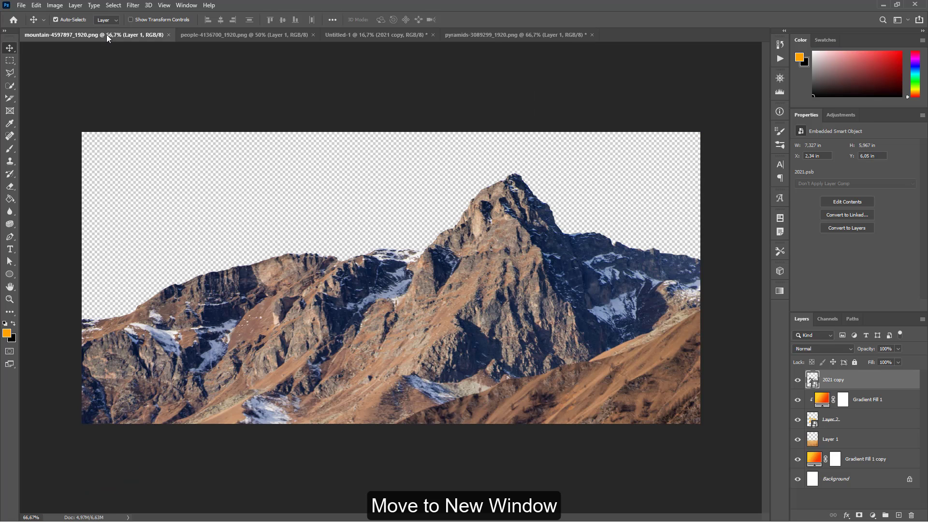
right_click(106, 33)
click(140, 82)
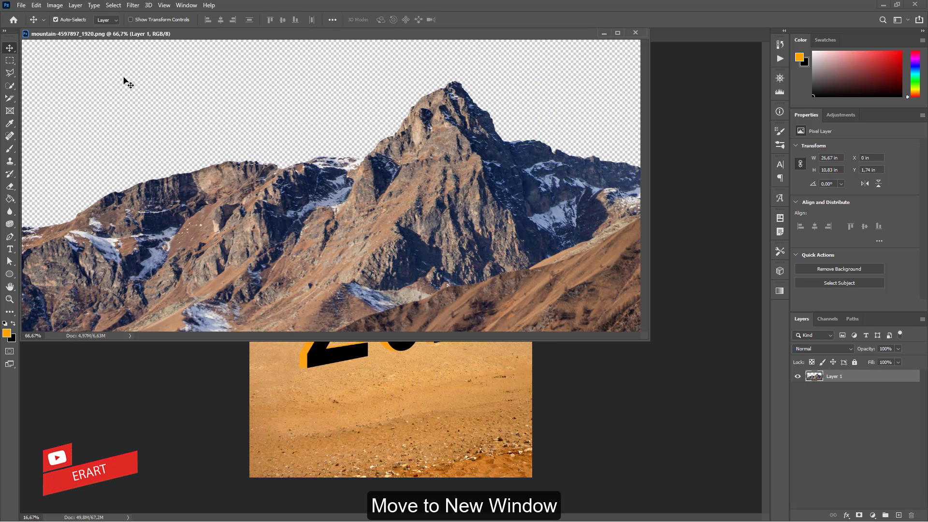
drag(414, 249, 416, 396)
drag(367, 33, 288, 47)
click(171, 32)
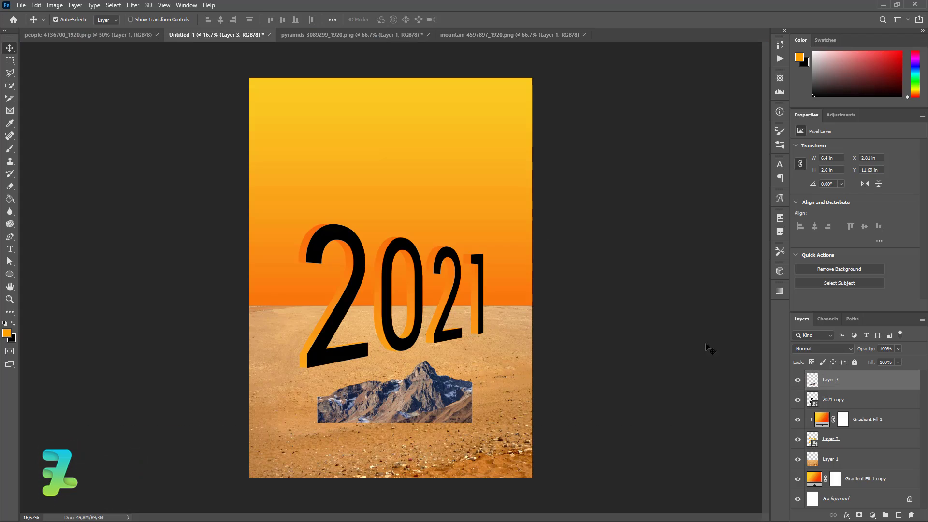
Step: Move the mountain layer beneath Layer 1, scale it to about 213%, and position it across the horizon behind the lettering
drag(827, 383, 829, 460)
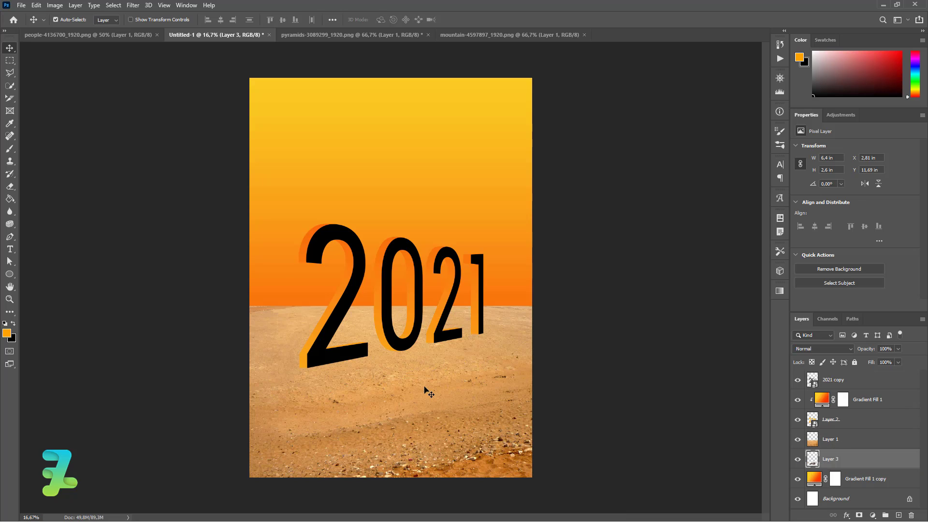
drag(426, 388, 350, 286)
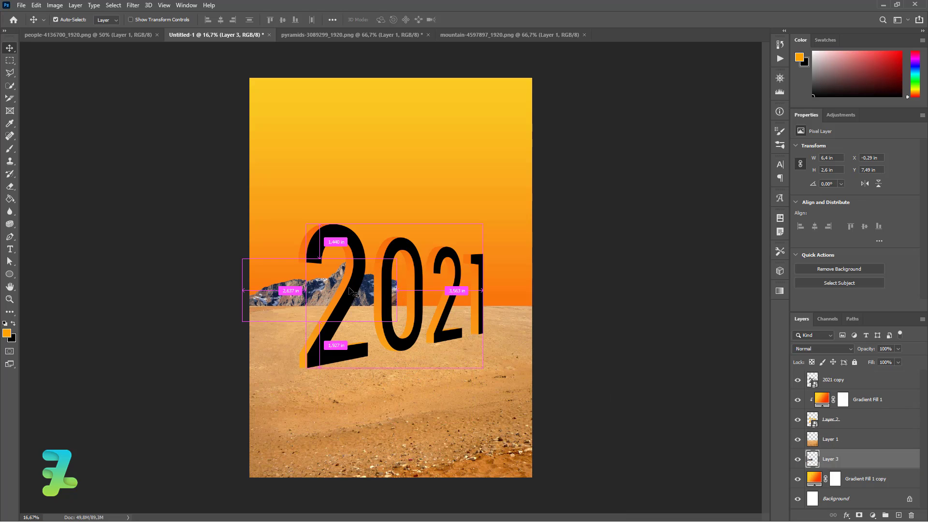
key(ctrl+t)
drag(401, 262, 572, 187)
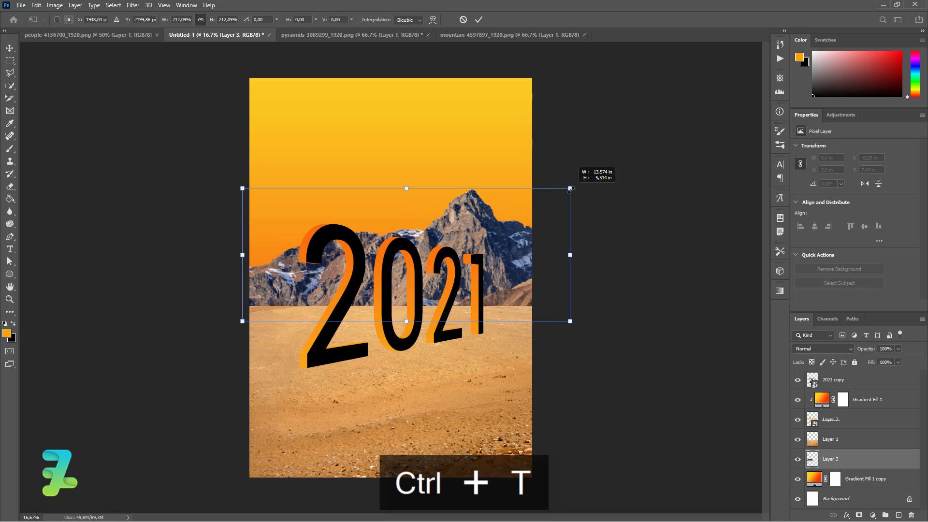
drag(522, 237, 506, 229)
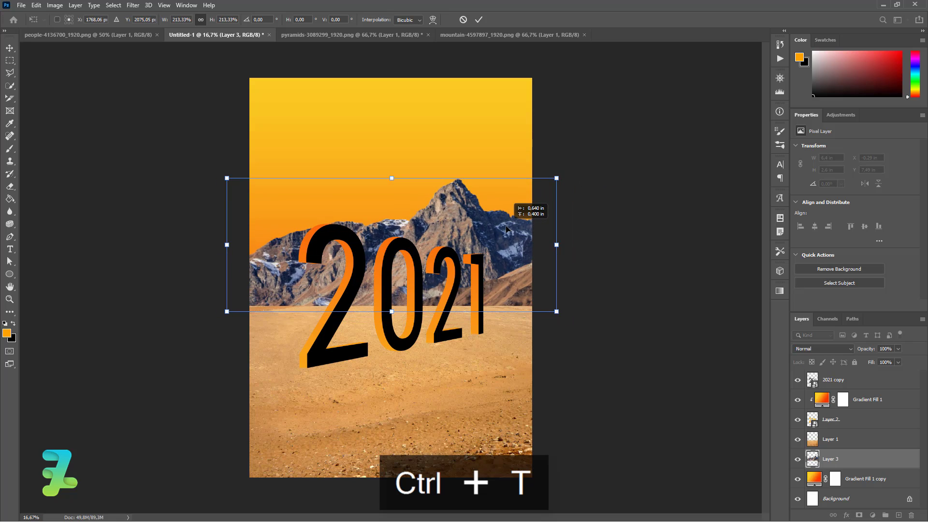
click(10, 48)
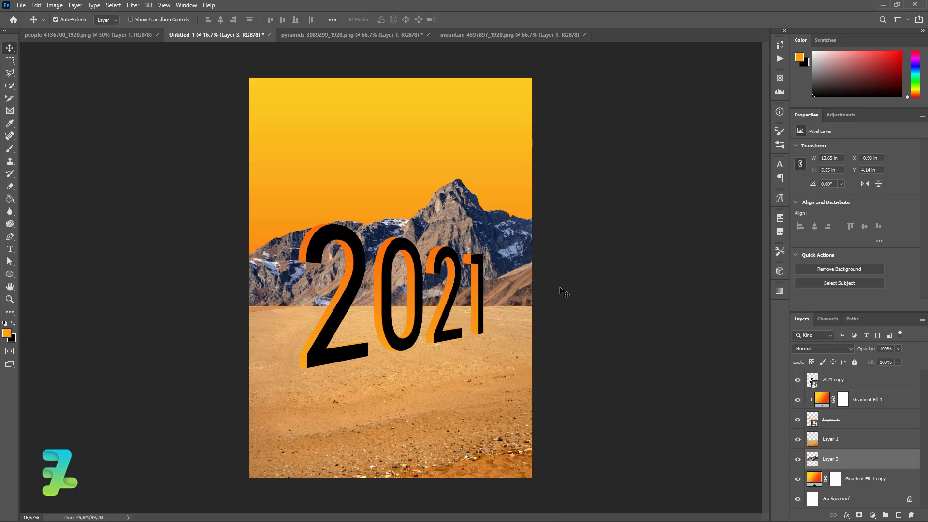
Step: Add a new layer above Gradient Fill 1 copy and draw a circle about 1871 px wide behind the mountains with the Ellipse tool
click(858, 483)
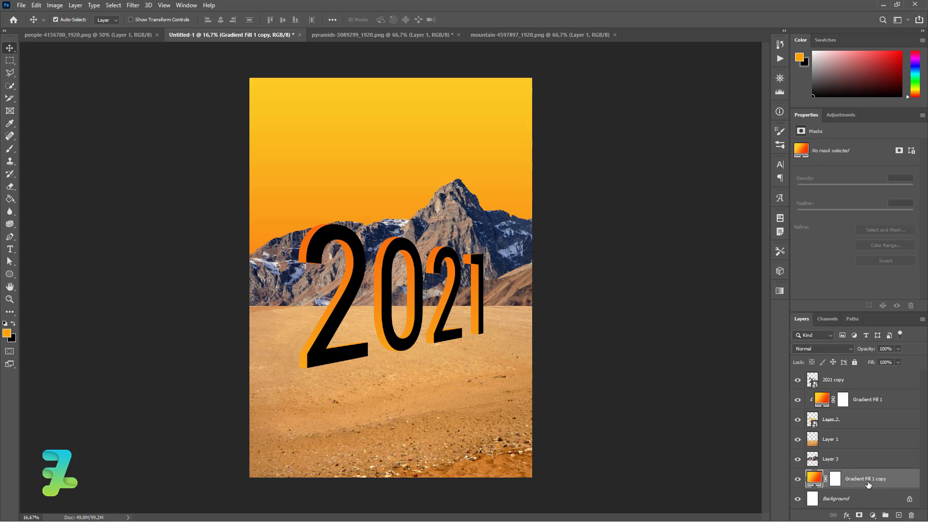
click(898, 515)
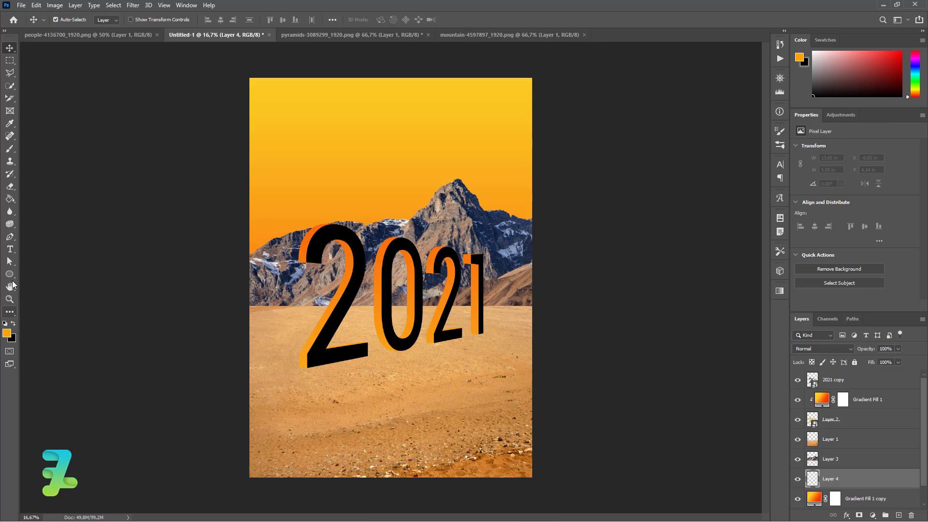
click(11, 275)
click(50, 292)
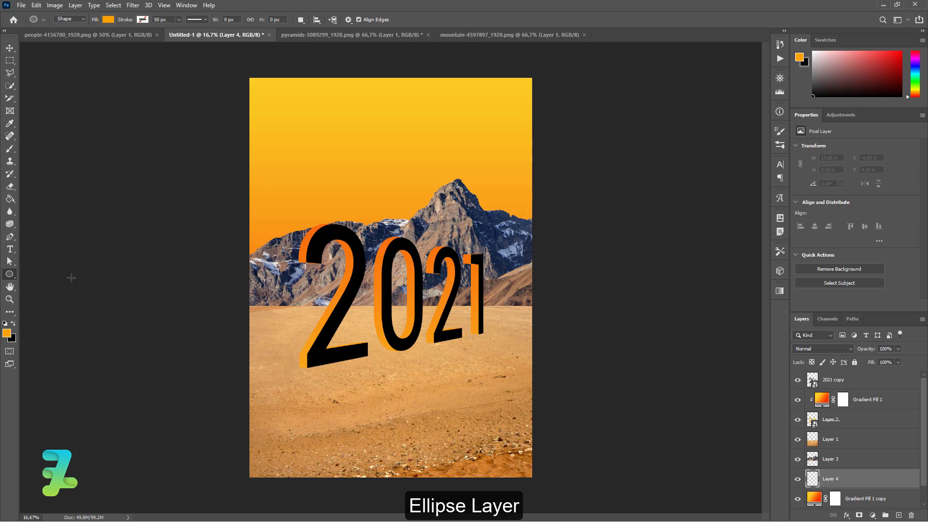
drag(305, 129, 455, 319)
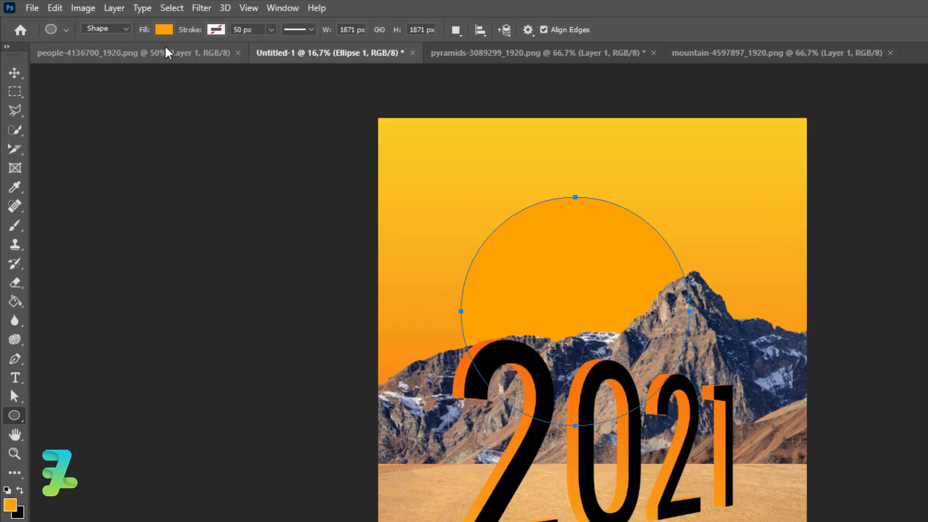
Step: Fill the circle with a linear 90° gradient running from #facc22 to #f83600
click(108, 20)
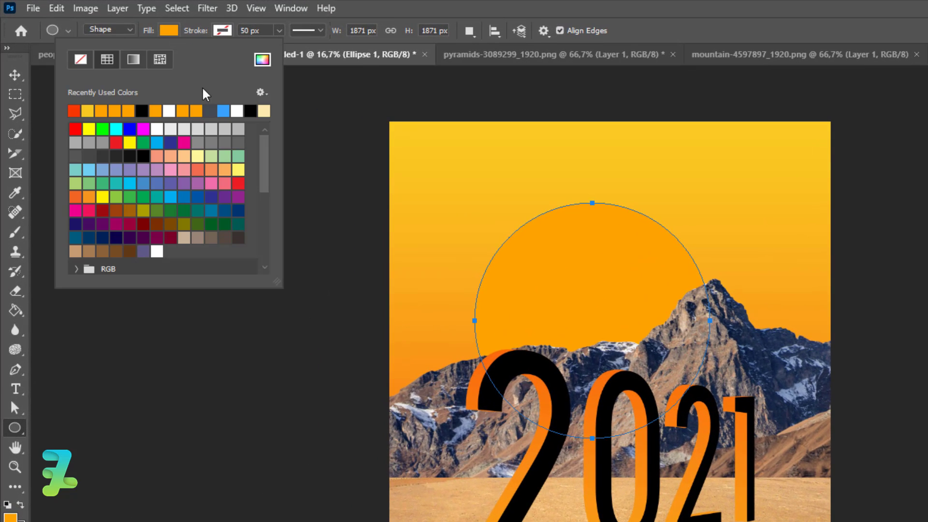
click(133, 59)
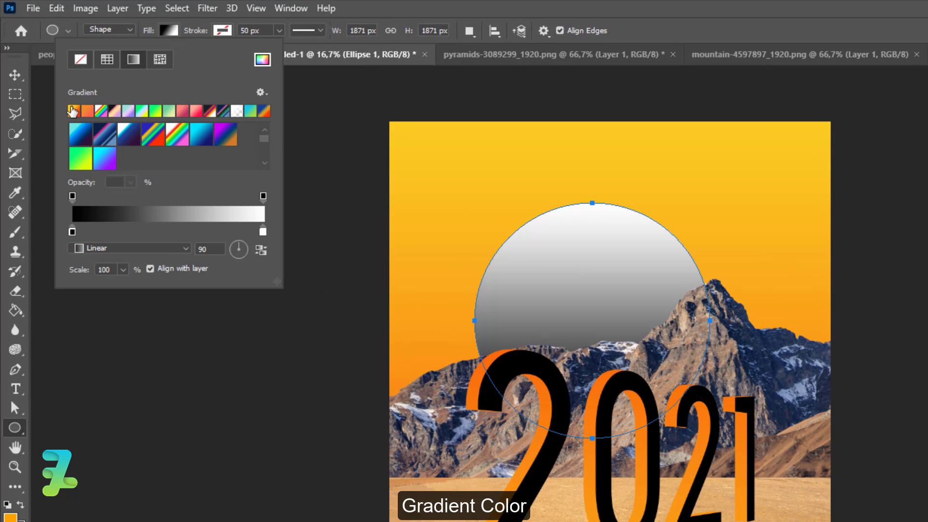
click(73, 111)
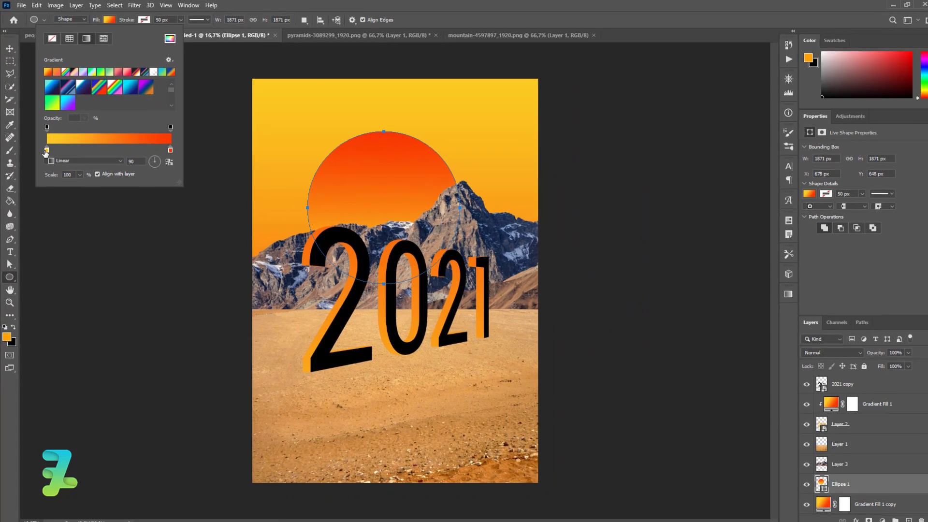
double_click(46, 152)
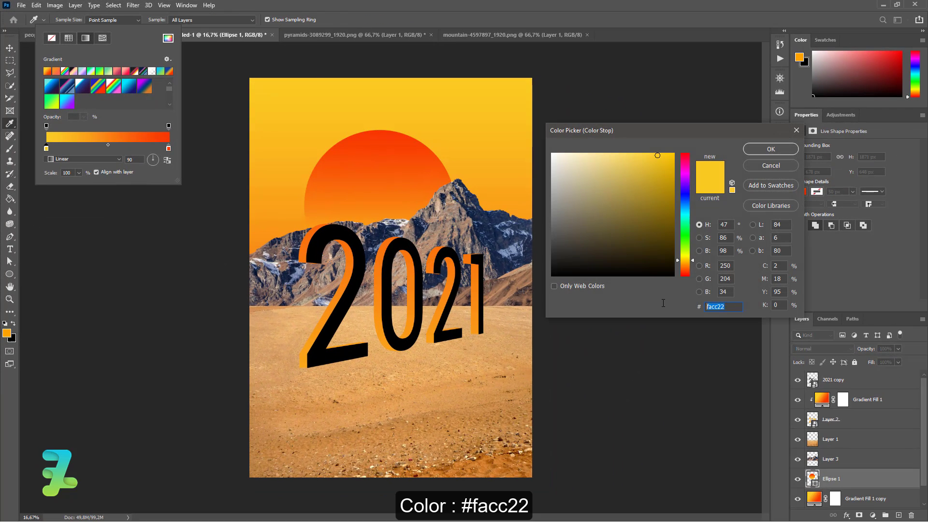
click(771, 148)
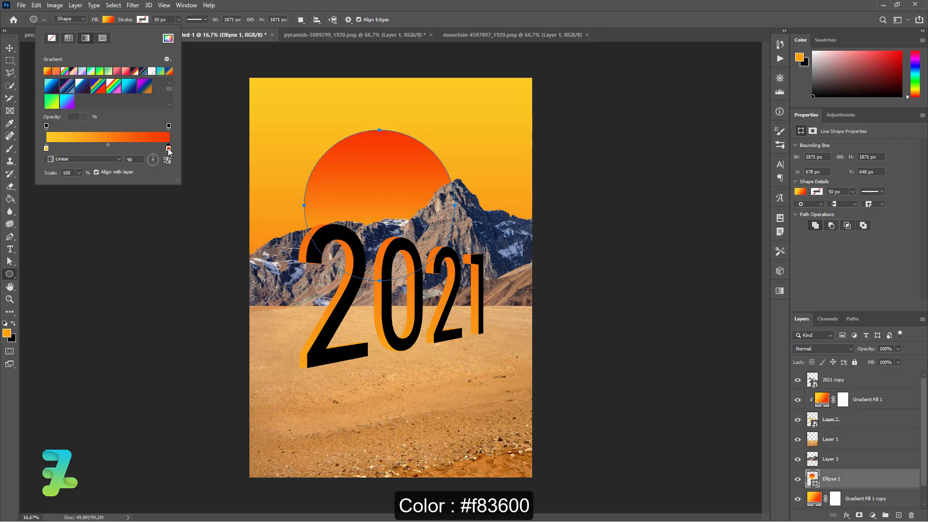
double_click(169, 148)
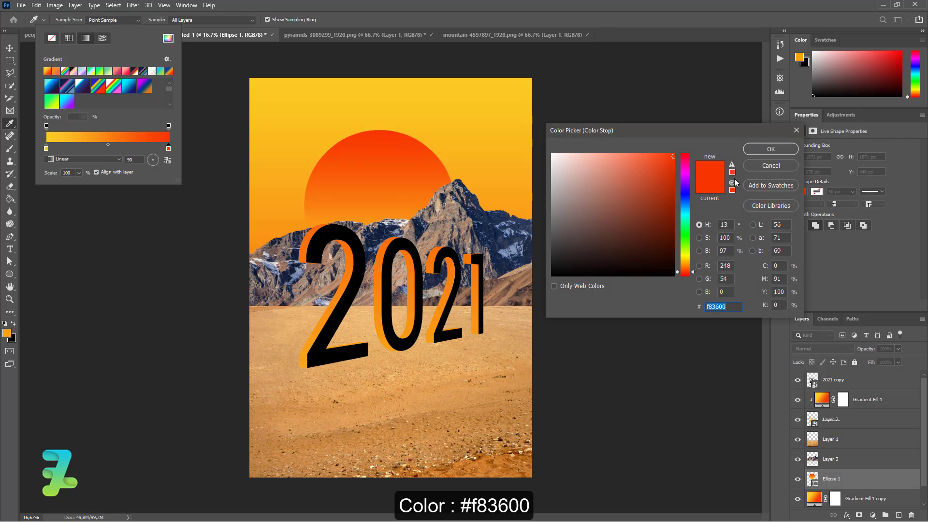
click(770, 149)
Step: Move the gradient circle up and left of the mountain peak, to about X 282 px, Y 528 px
click(9, 49)
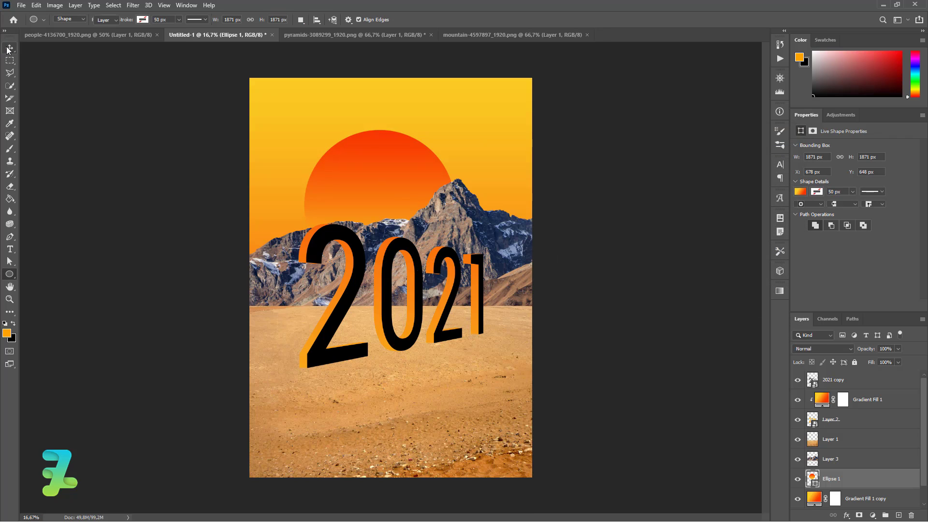
drag(400, 182, 369, 173)
key(ctrl)
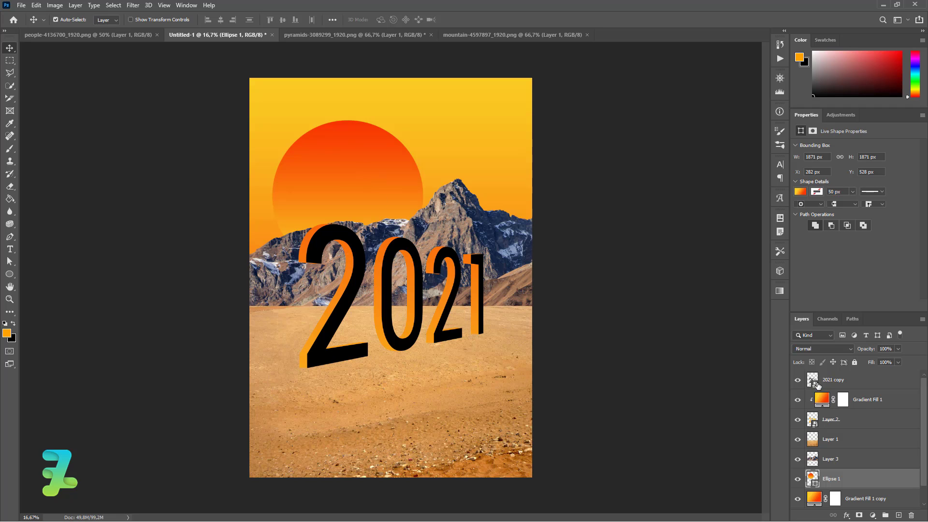
Step: Add a Color Overlay effect to the 2021 copy layer and open its settings
click(853, 382)
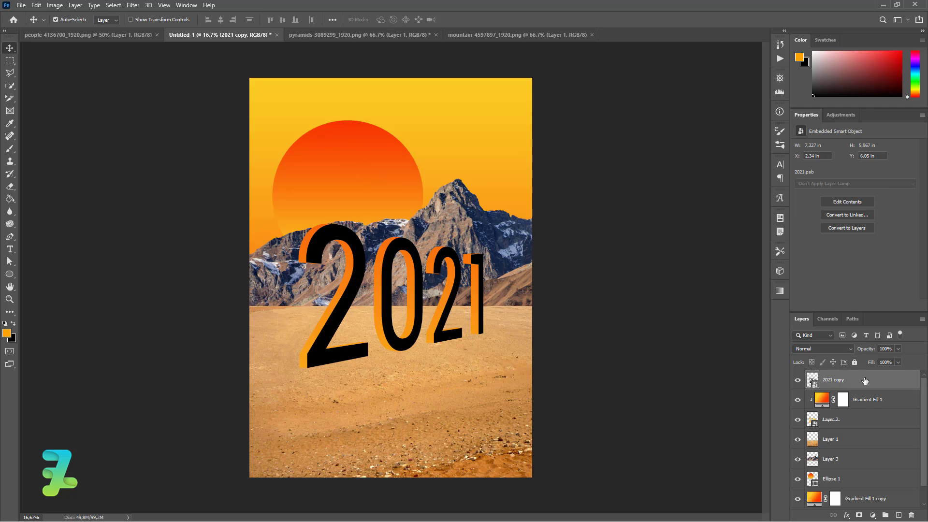
double_click(864, 381)
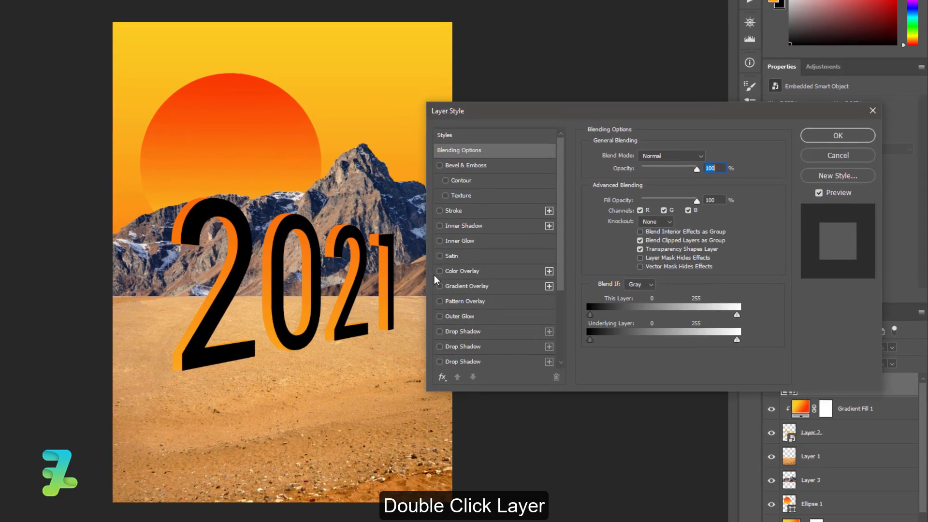
click(439, 271)
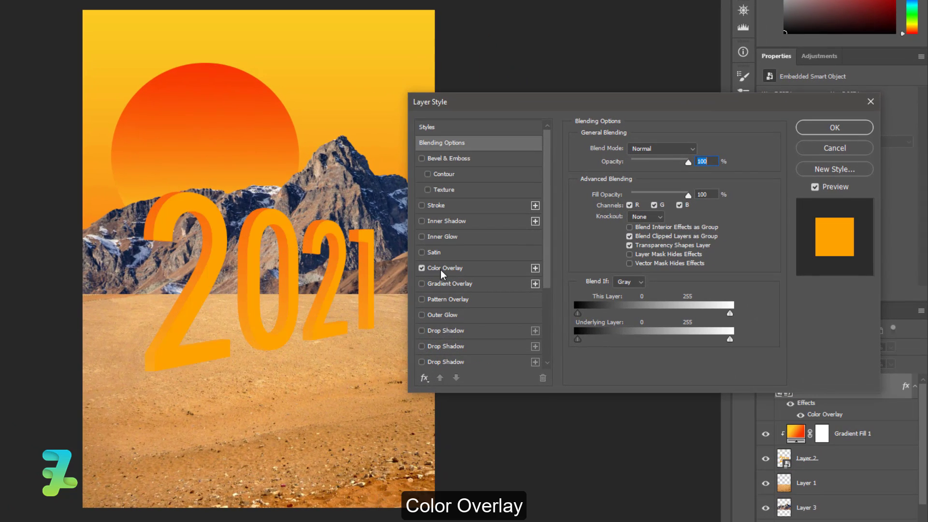
click(441, 270)
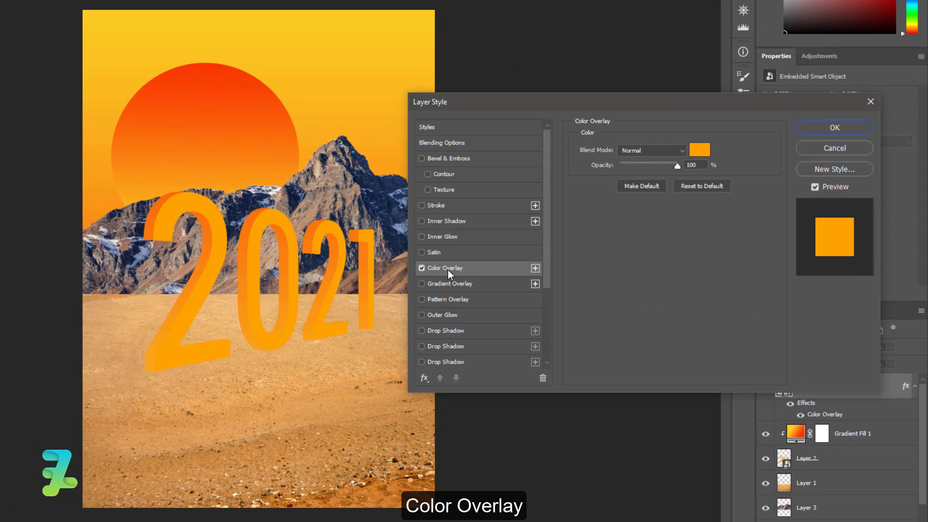
Step: Set the 2021 copy layer's overlay color to #e4512a and accept the layer style
click(700, 150)
click(568, 126)
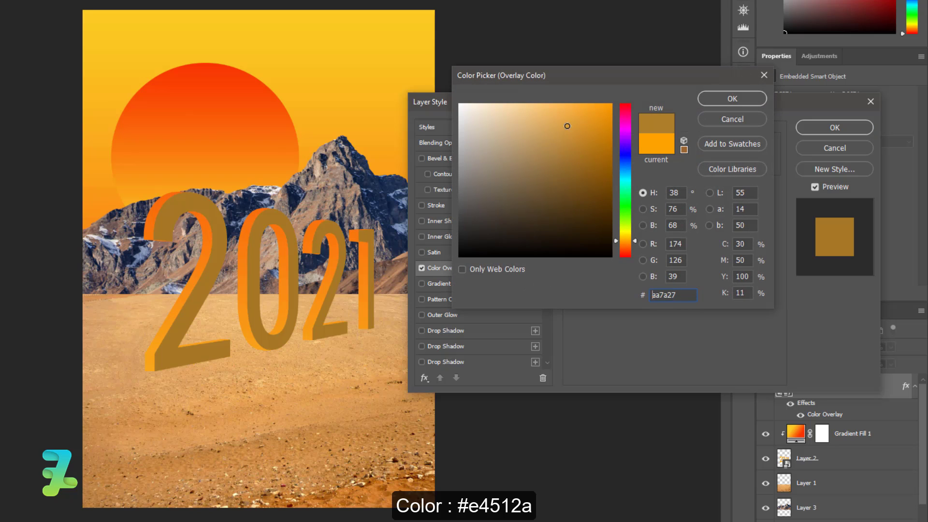
click(566, 120)
click(496, 139)
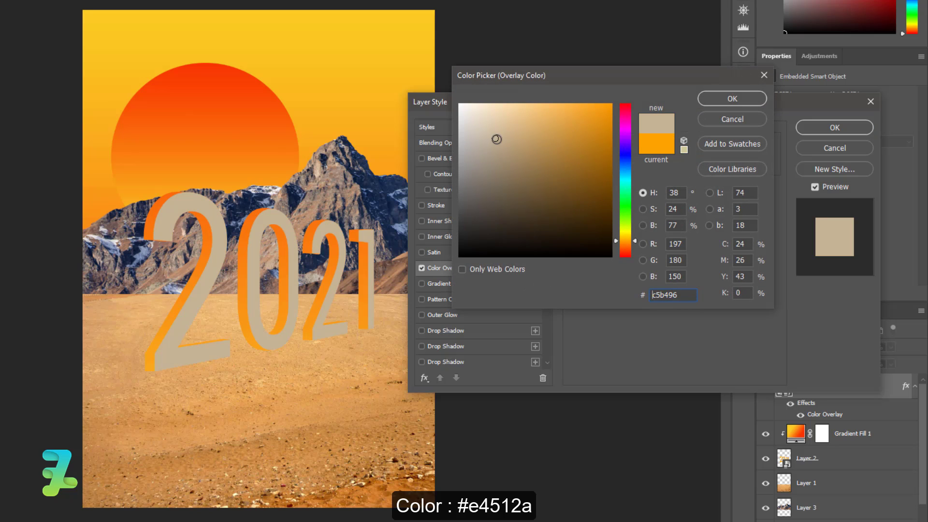
drag(625, 235, 627, 169)
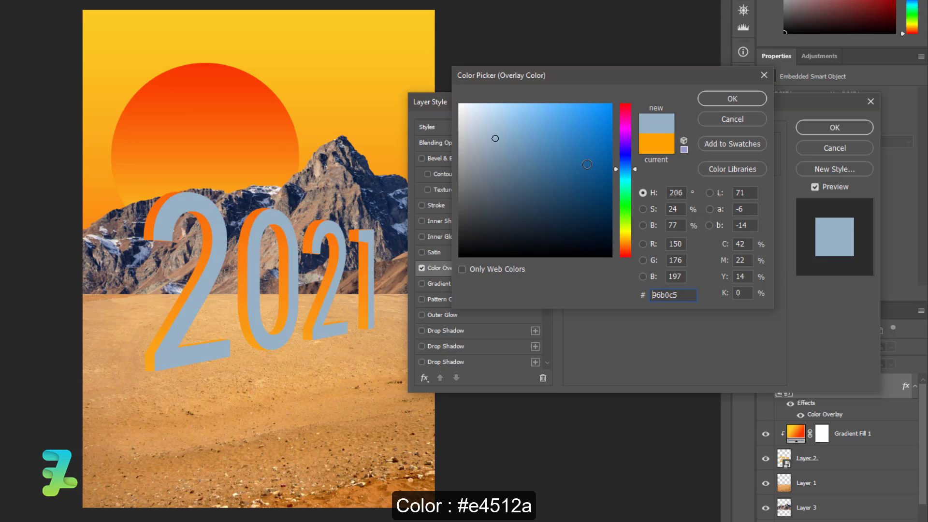
drag(582, 125, 590, 124)
drag(627, 245, 629, 250)
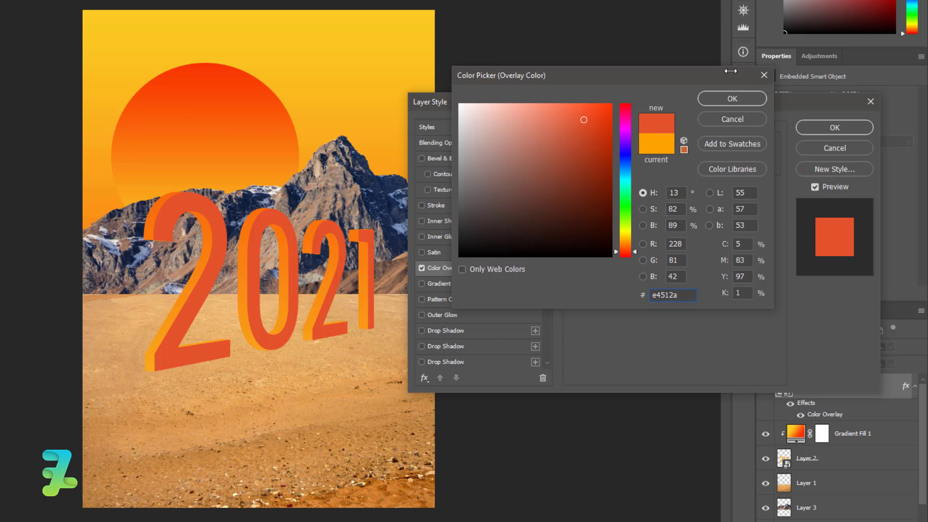
click(725, 96)
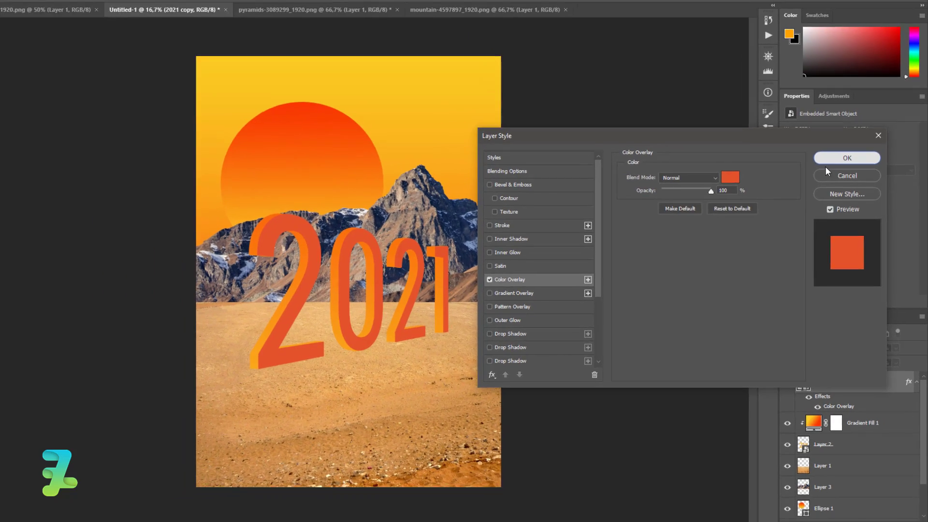
click(818, 128)
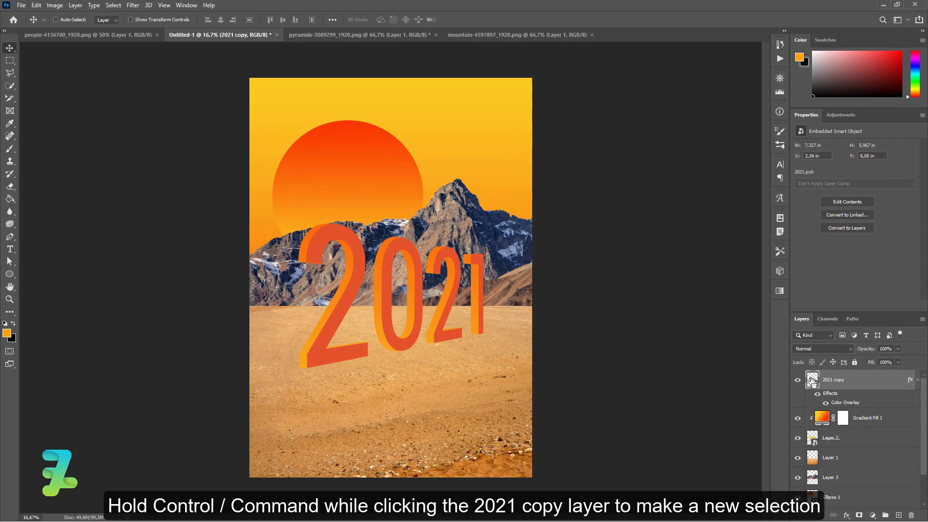
Step: Load the 2021 copy layer's outline as a selection and create a new layer above it
ctrl+click(812, 379)
click(897, 515)
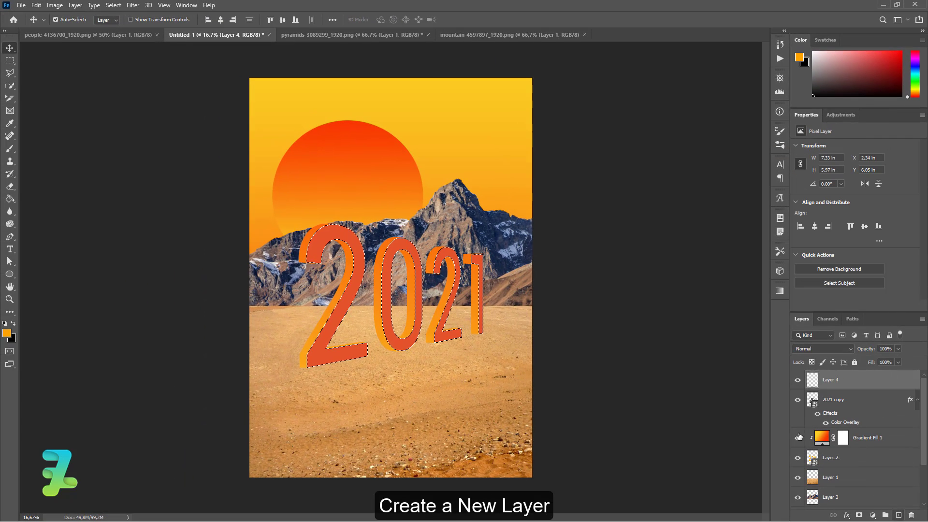
Step: Swap the foreground and background colors and set the foreground color to #512216
click(14, 323)
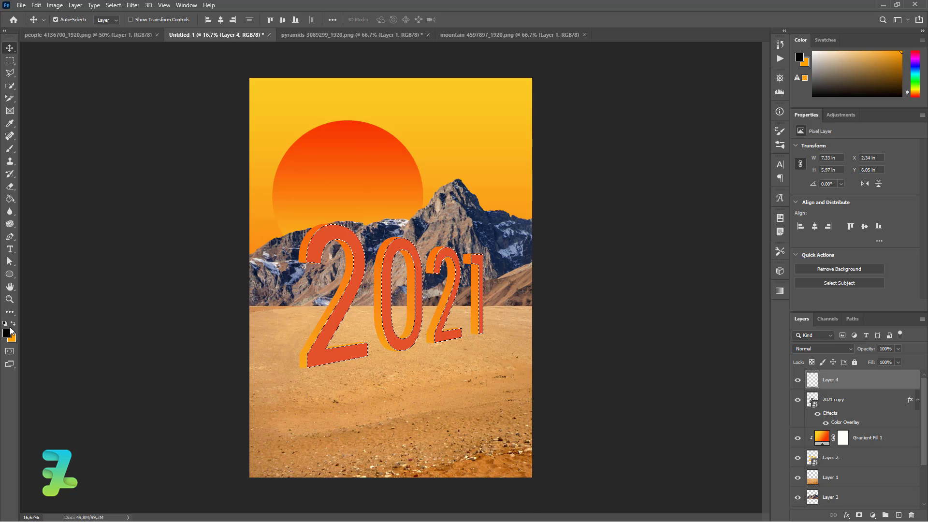
click(7, 333)
click(340, 354)
text(522316)
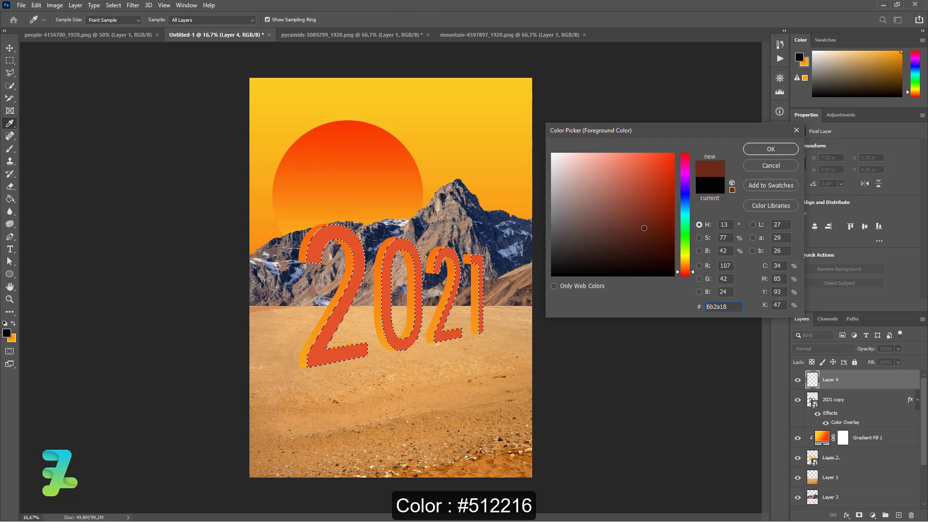
click(760, 151)
key(v)
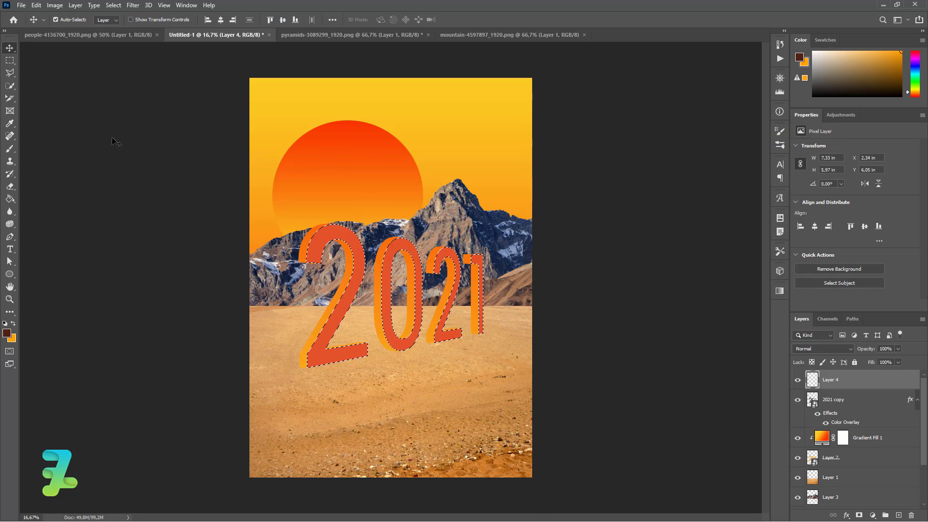
Step: Set up a soft round Brush with a size of 174 px and 0% hardness
click(10, 149)
click(60, 19)
drag(55, 50, 93, 61)
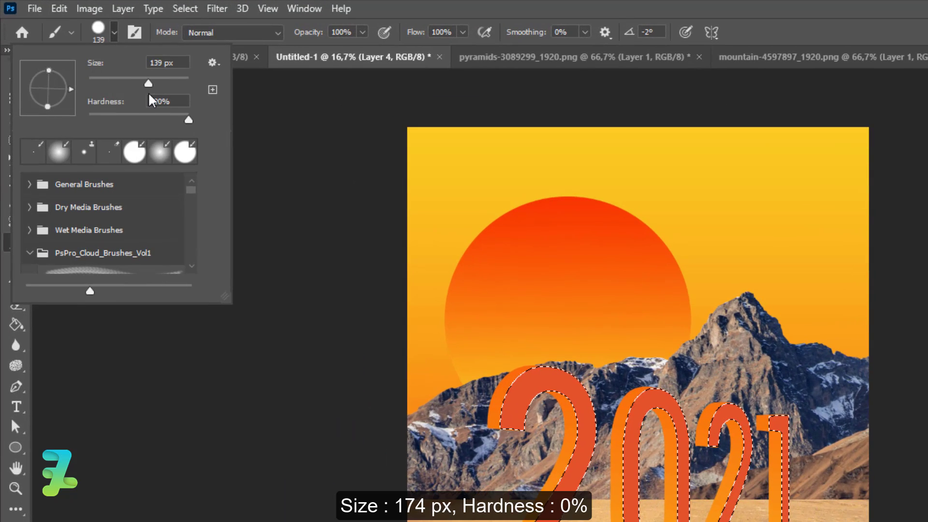
drag(187, 119, 53, 118)
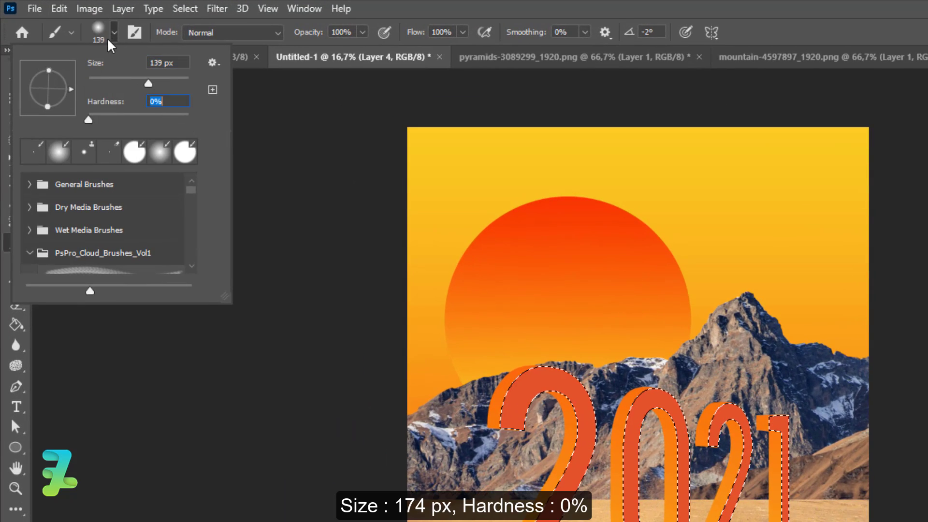
mouse_move(148, 83)
mouse_down()
mouse_move(160, 87)
mouse_move(151, 85)
mouse_up()
click(110, 31)
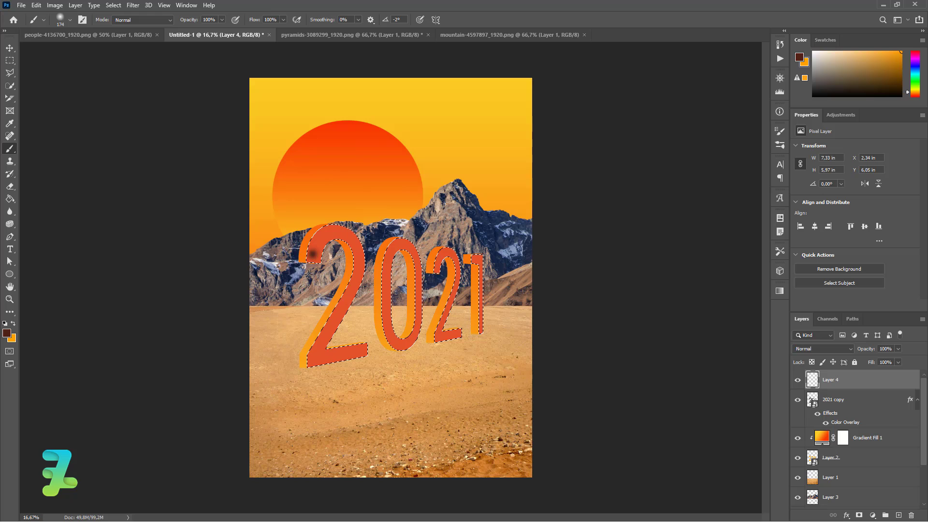
Step: Enlarge the brush to 1900 px, shade the lower parts of the selected 2021 digits on the new layer, and deselect
key(ctrl+z)
key(bracketright)
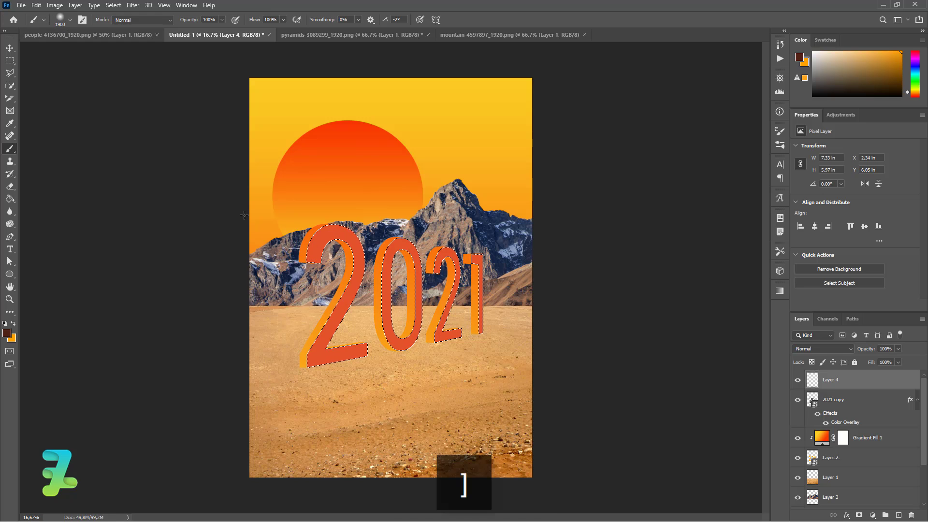
click(274, 269)
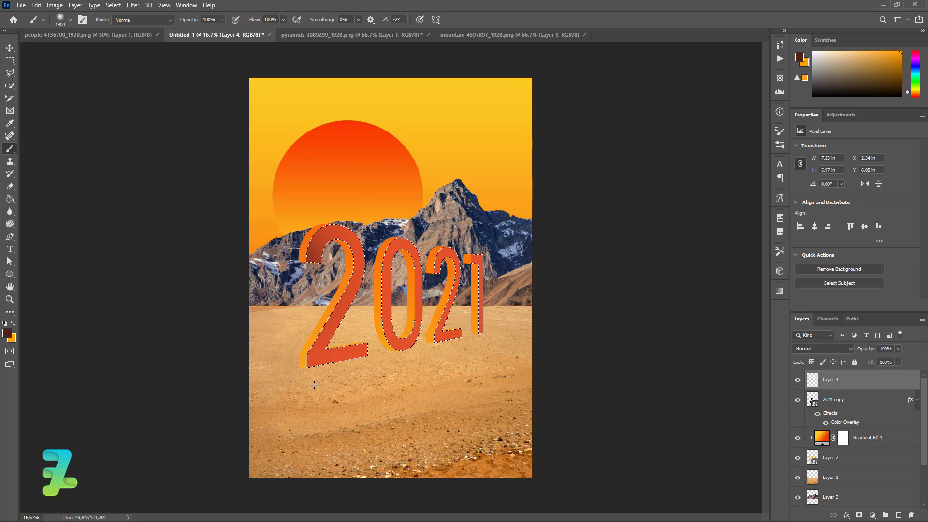
key(ctrl+z)
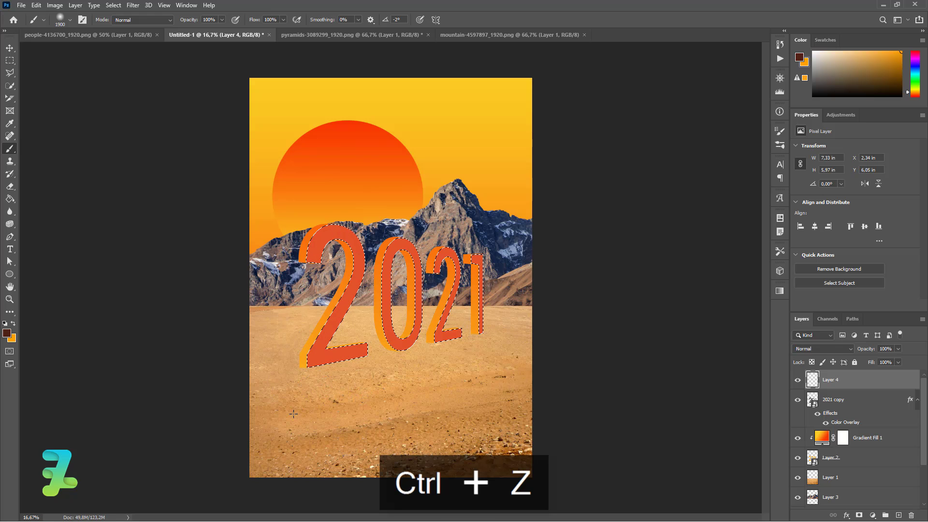
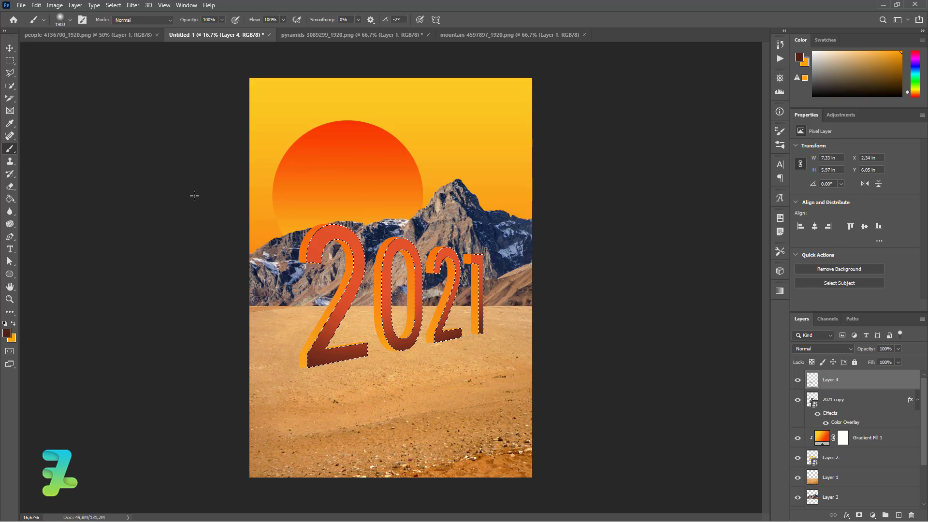
key(ctrl+d)
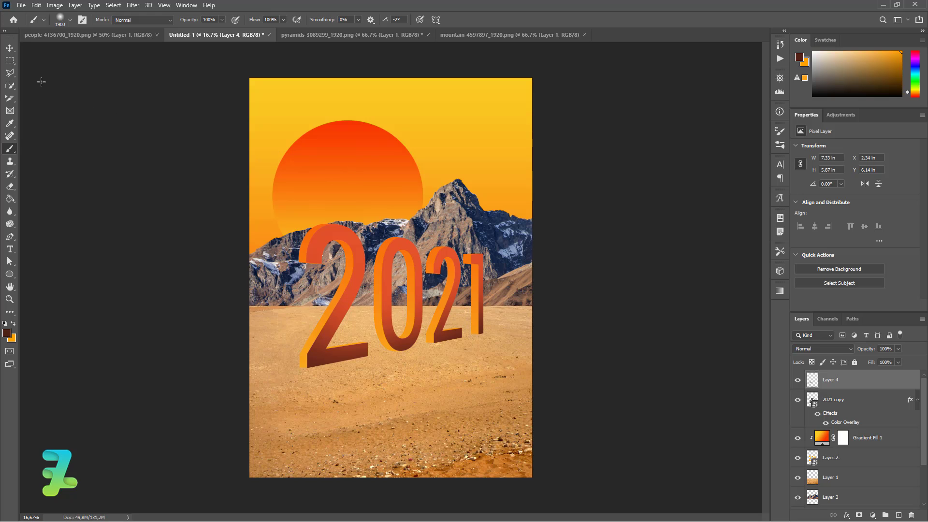
click(10, 48)
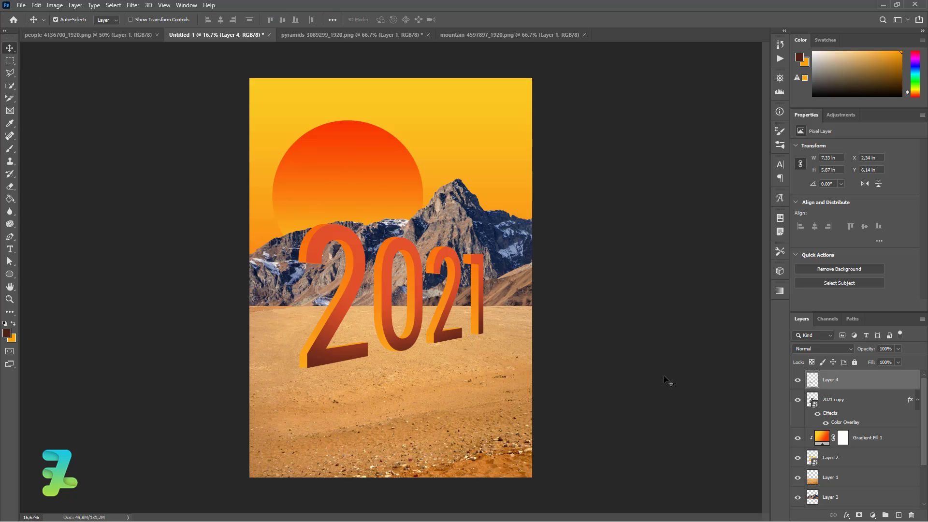
Step: Add a Curves adjustment clipped to the desert ground layer, with points at input 85, output 29 and input 157, output 115
click(816, 481)
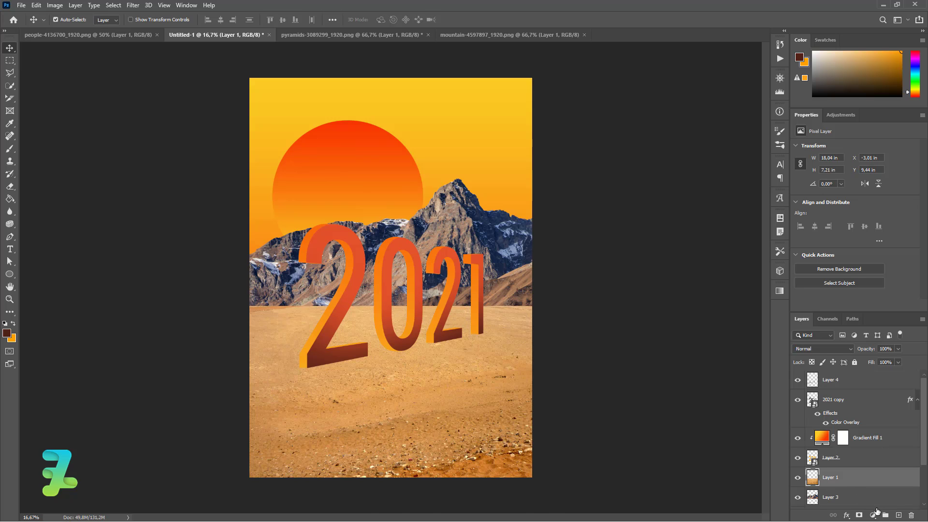
click(873, 514)
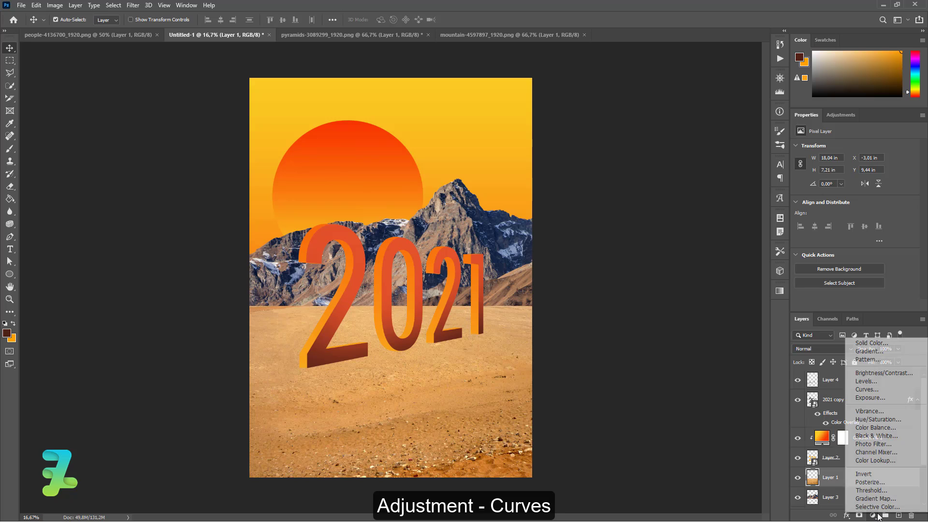
click(878, 389)
key(ctrl+alt+g)
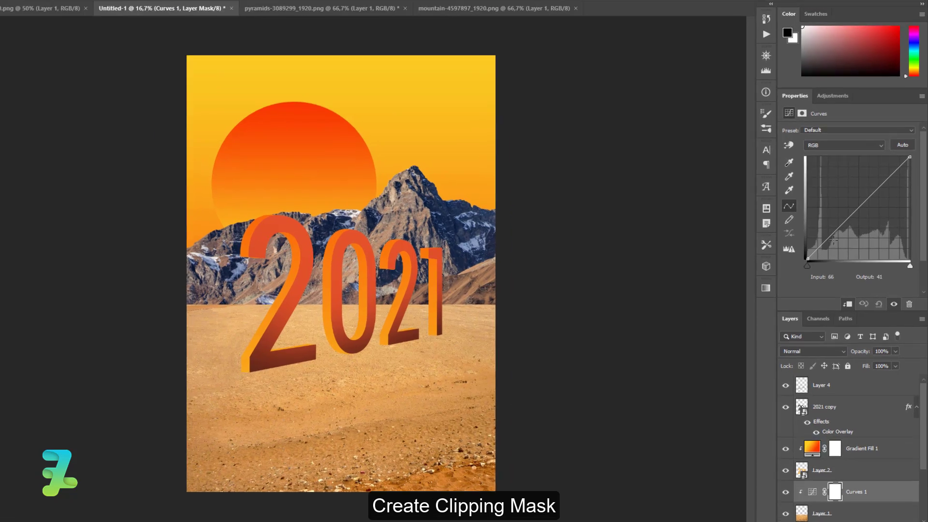
mouse_move(833, 240)
mouse_down()
mouse_move(843, 244)
mouse_move(825, 231)
mouse_up()
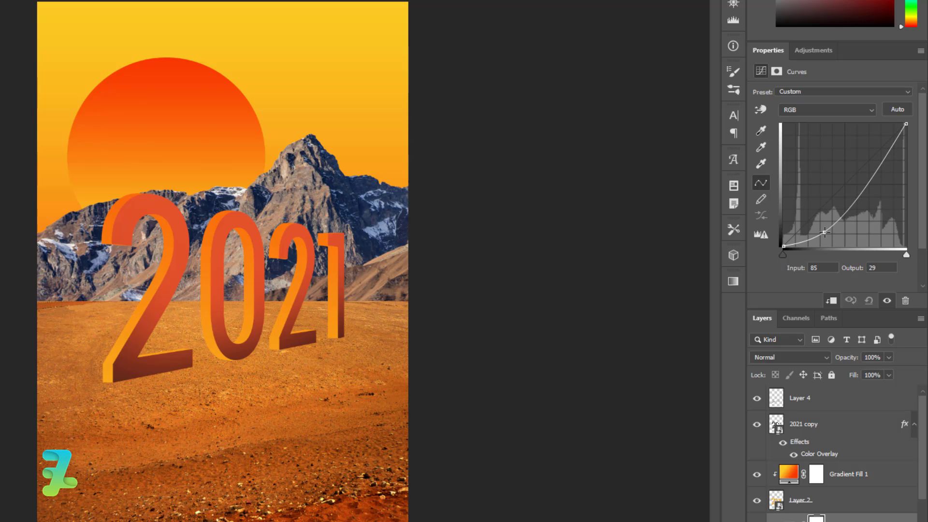
drag(857, 194, 859, 191)
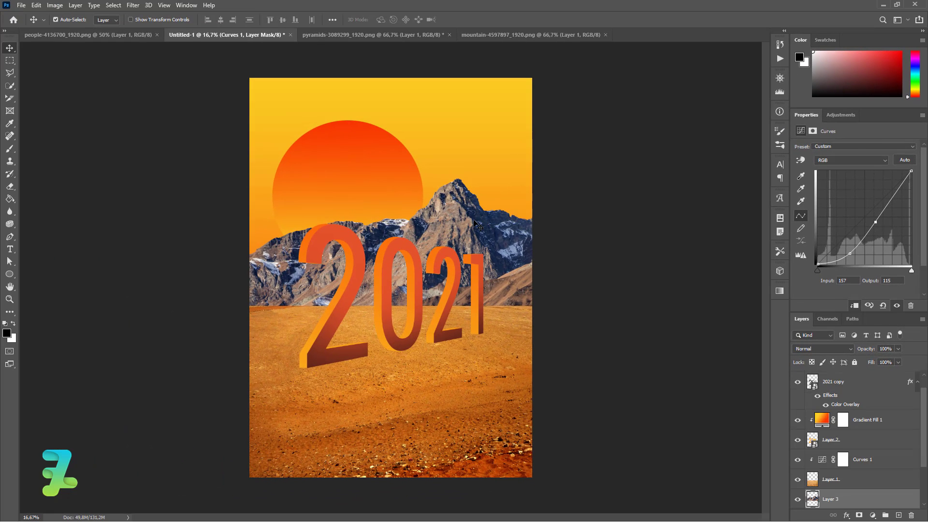
Step: Add a Brightness/Contrast adjustment clipped to the mountain layer, with brightness -2 and contrast 52
click(871, 515)
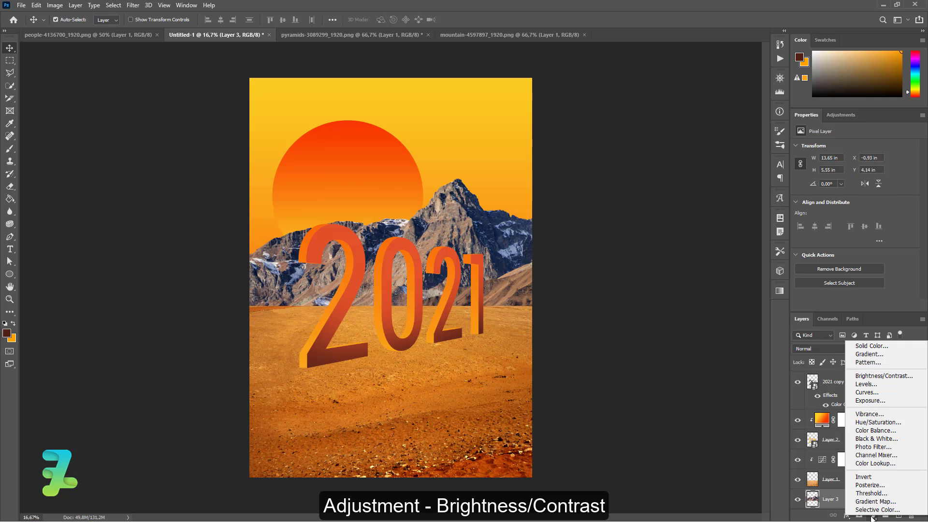
click(876, 376)
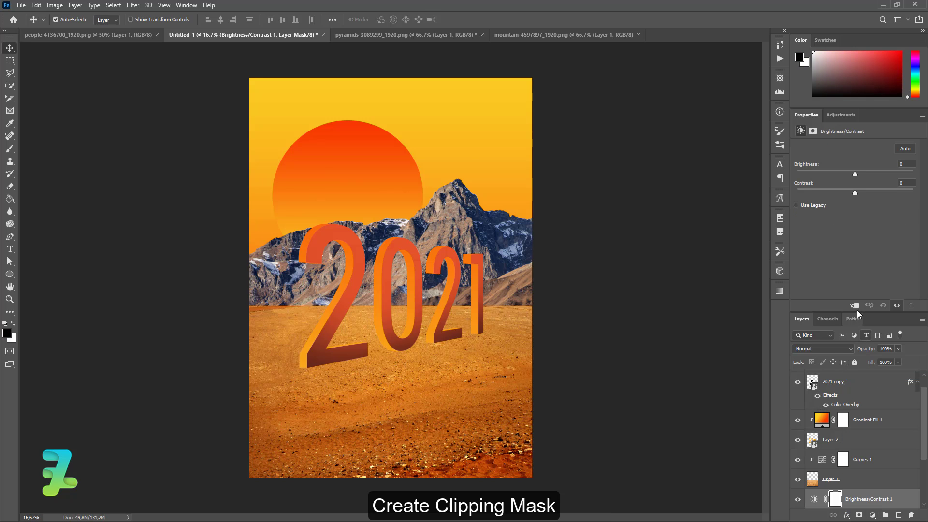
click(857, 309)
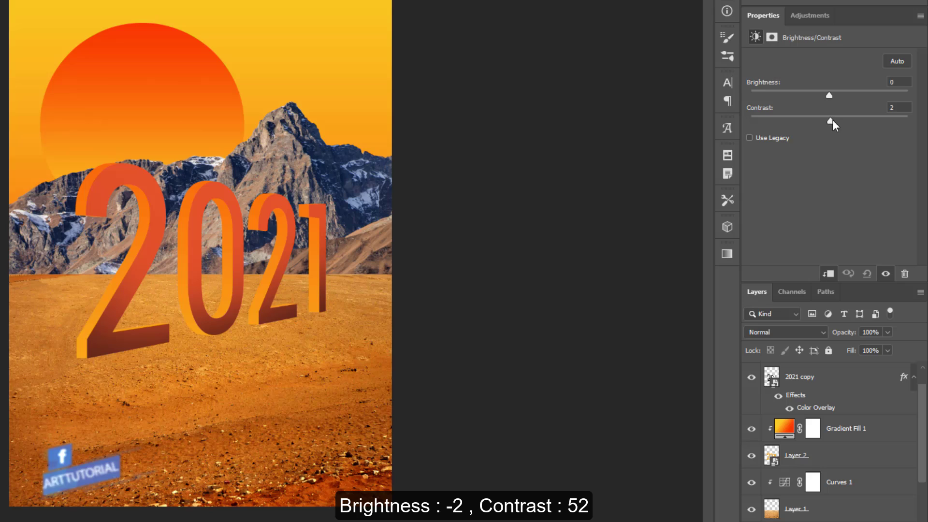
drag(847, 165, 825, 171)
drag(805, 126, 870, 127)
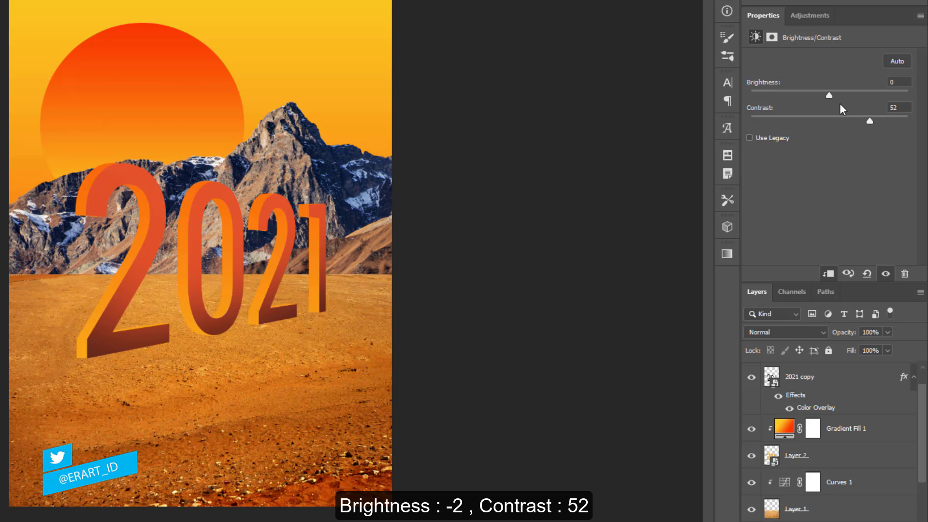
mouse_move(829, 93)
mouse_down()
mouse_move(799, 95)
mouse_move(827, 88)
mouse_up()
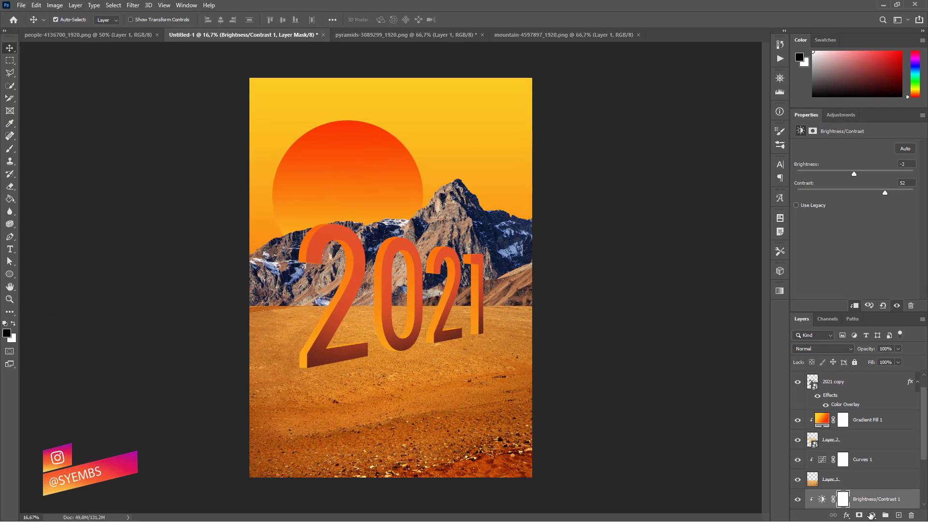
Step: Add a Color Balance adjustment above Brightness/Contrast 1 and clip it to the mountain layer
click(872, 516)
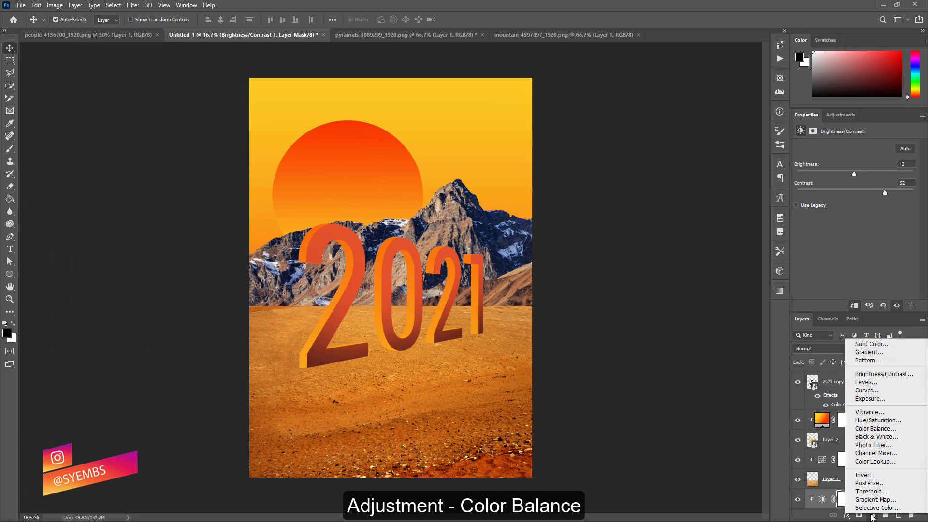
click(877, 429)
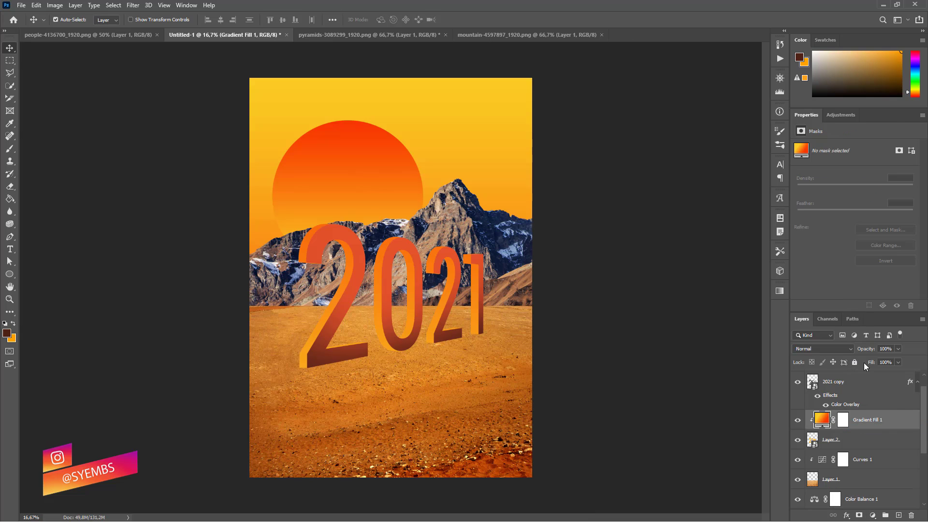
click(834, 495)
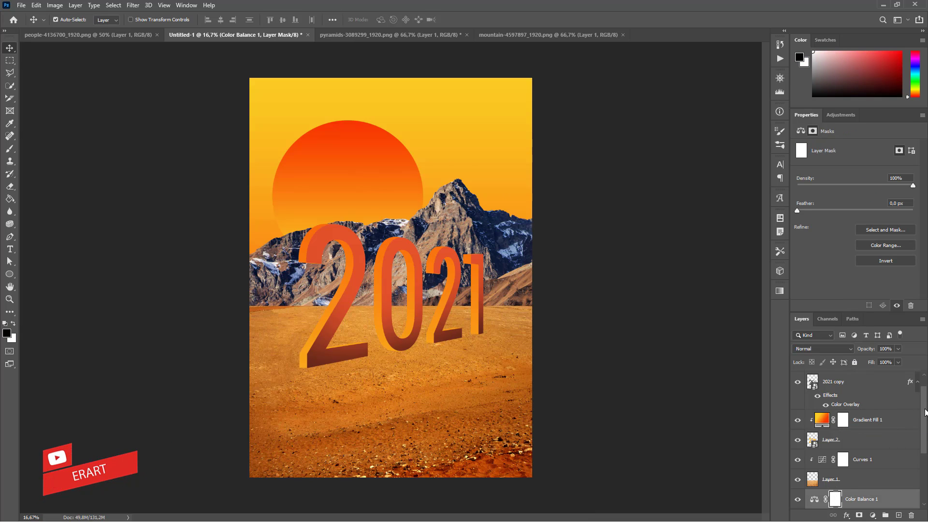
scroll(901, 451, down, 5)
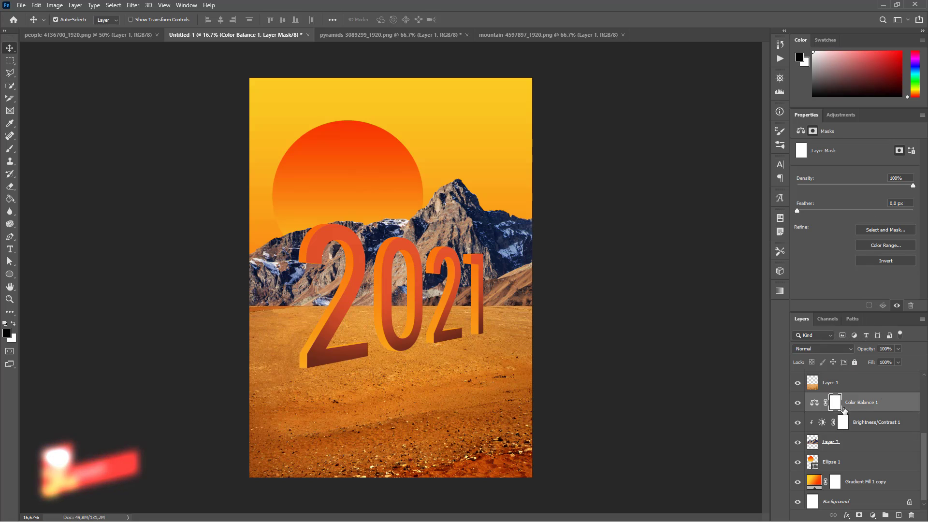
right_click(891, 404)
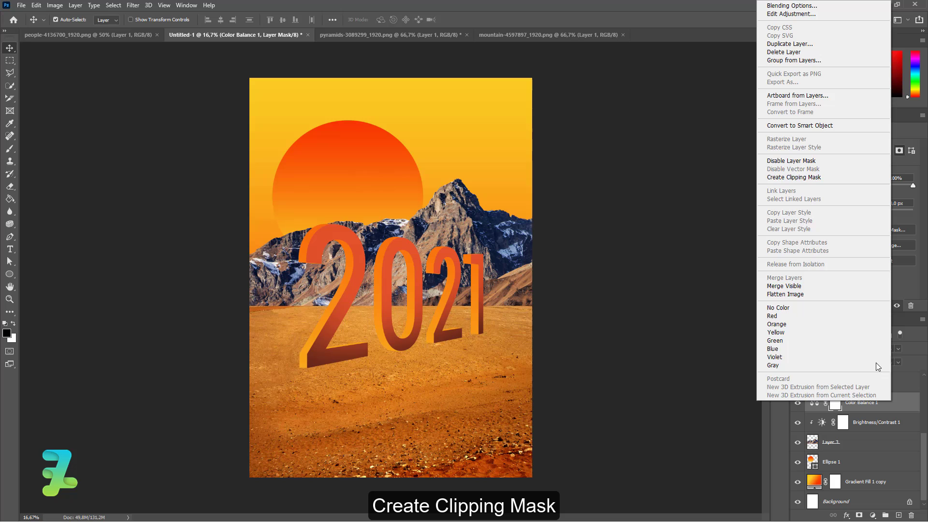
click(842, 179)
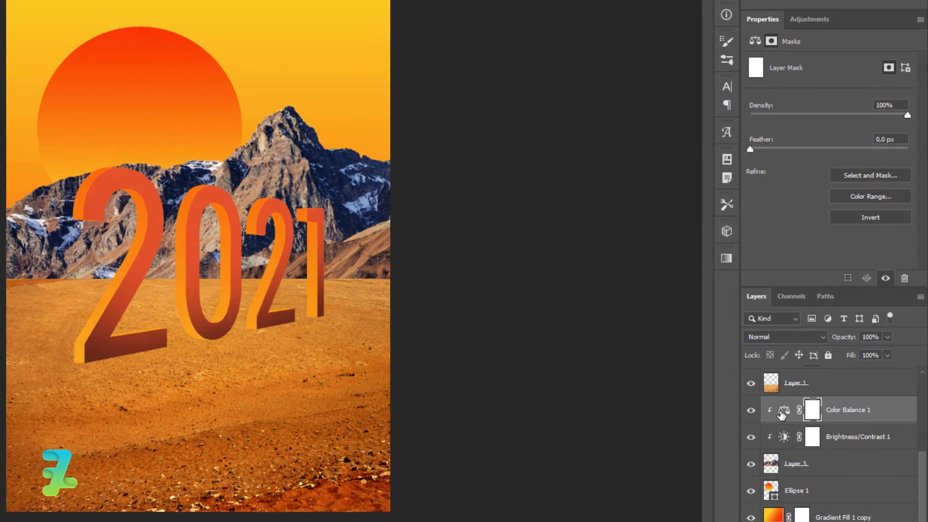
Step: Set the mountain's Color Balance midtones to +24 on Cyan–Red and -29 on Yellow–Blue
click(821, 404)
mouse_move(822, 87)
mouse_down()
mouse_move(833, 94)
mouse_move(825, 95)
mouse_up()
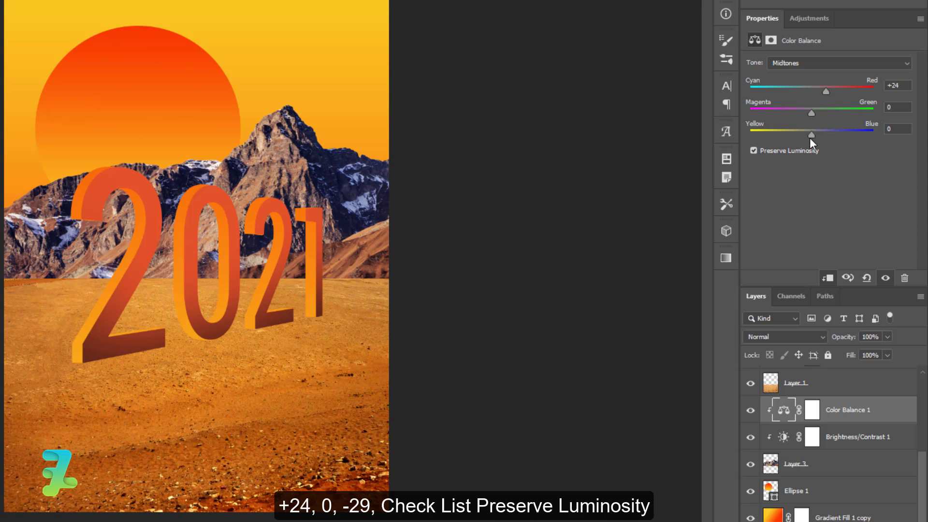
drag(809, 137, 791, 139)
drag(792, 139, 793, 139)
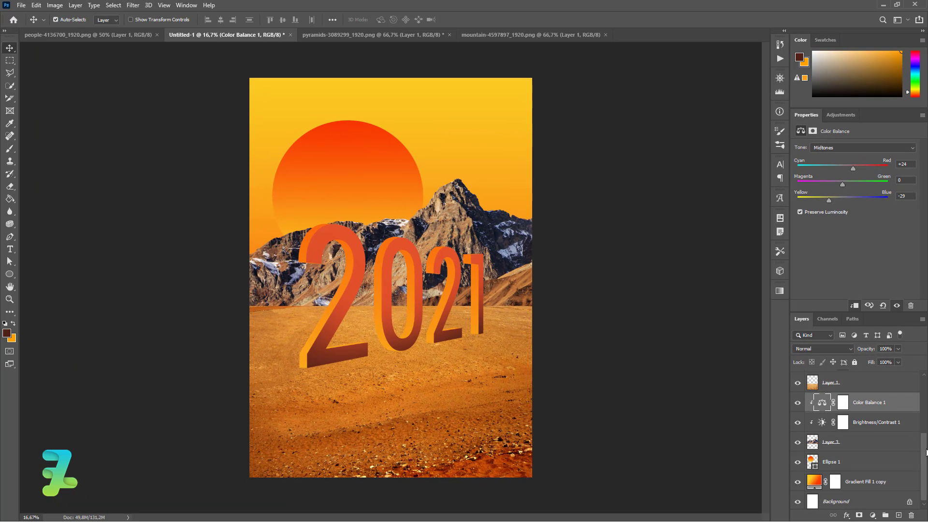
Step: Duplicate the 2021 copy layer and move the duplicate right and slightly down, to about X 3.48 in, Y 6.17 in
drag(926, 452, 921, 390)
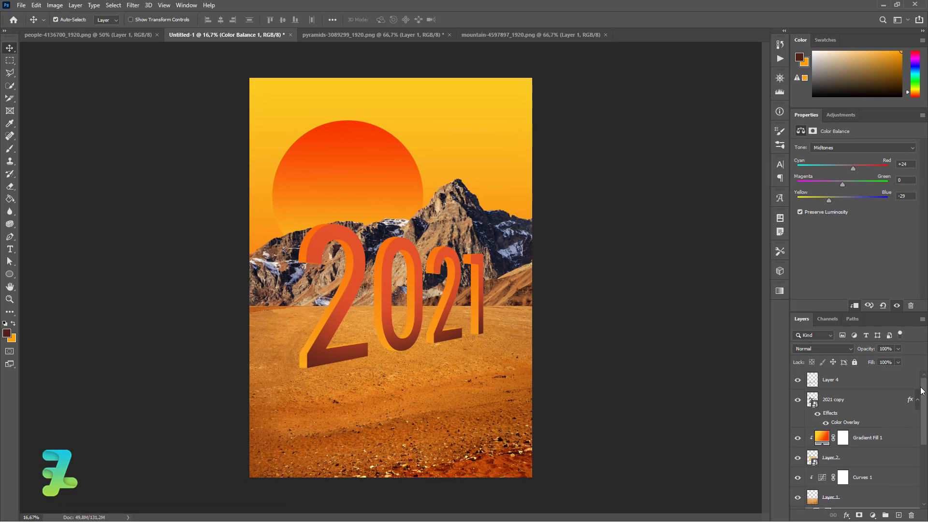
click(855, 401)
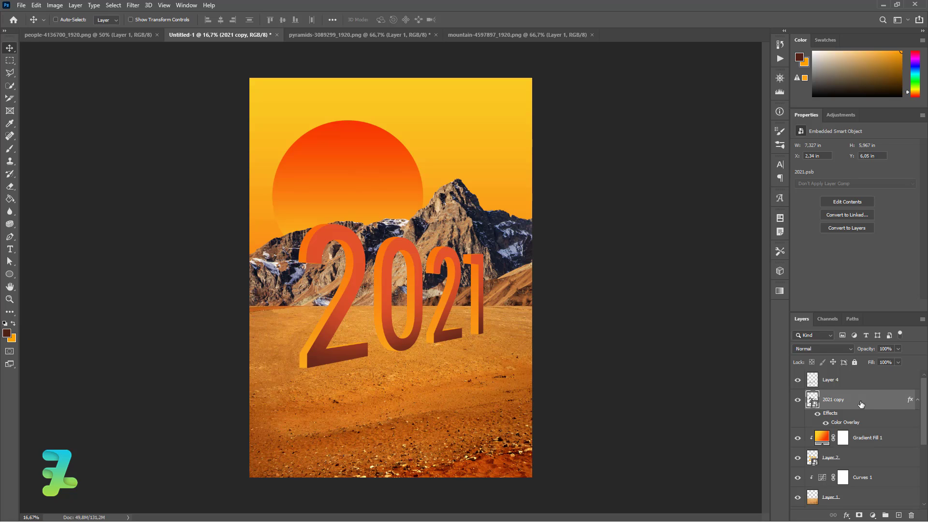
key(ctrl+j)
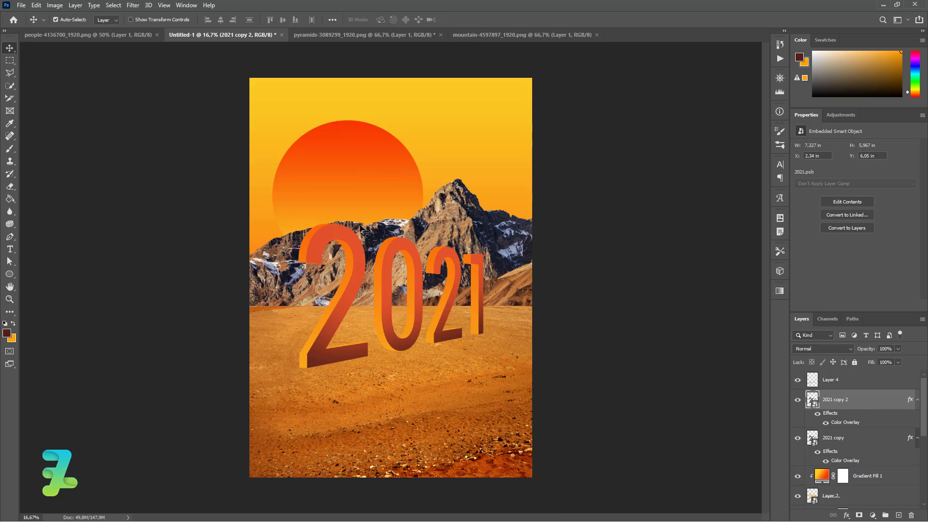
drag(355, 289, 382, 291)
Step: Flip the 2021 copy 2 layer vertically and move it down beneath the upright lettering
click(36, 5)
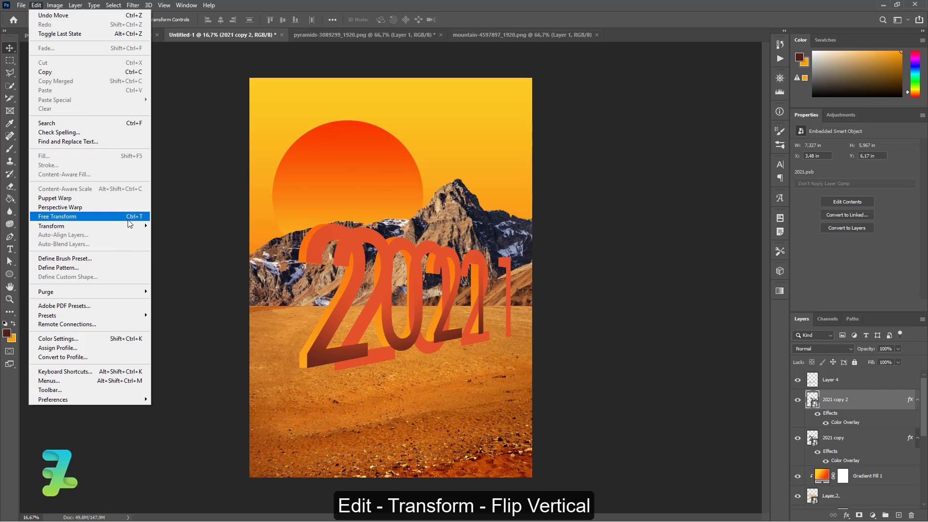
mouse_move(138, 225)
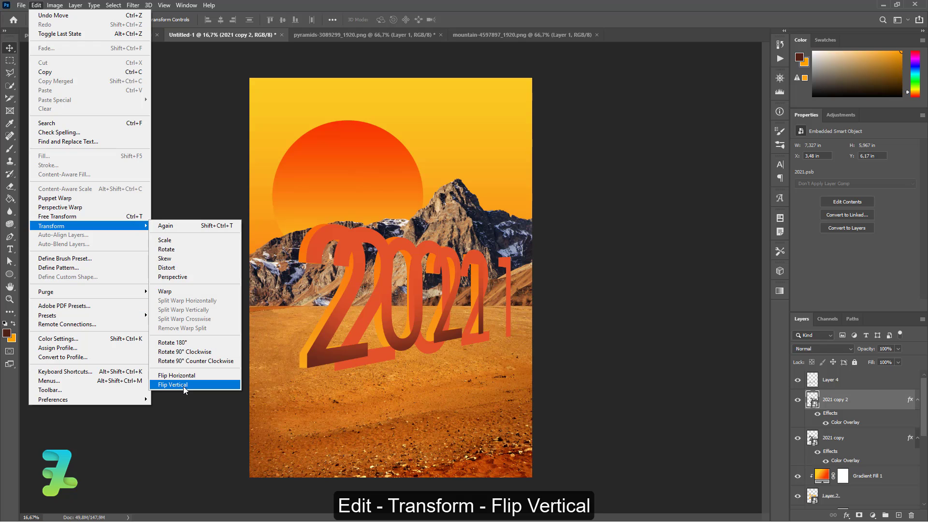
click(182, 385)
drag(379, 355, 362, 464)
Step: Rotate the flipped 2021 copy 2 about -10° and align its upper edge with the slanted base of the upright lettering
key(ctrl+t)
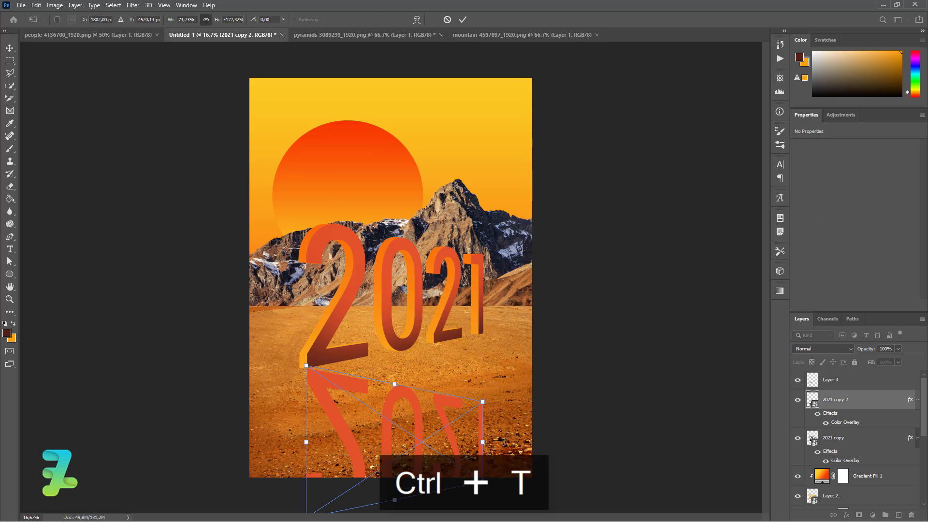
drag(503, 441, 524, 400)
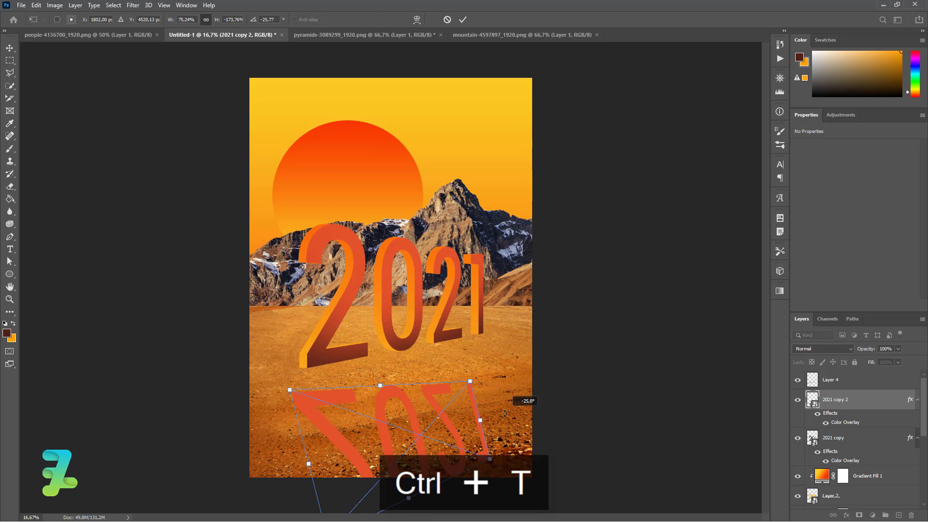
drag(431, 420, 445, 398)
drag(518, 404, 521, 381)
drag(402, 404, 410, 391)
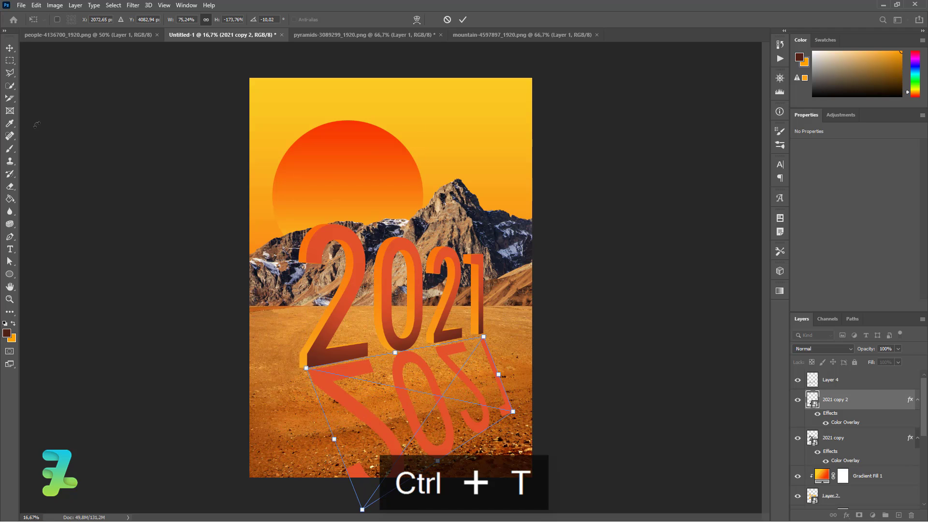
click(10, 49)
drag(454, 352, 452, 347)
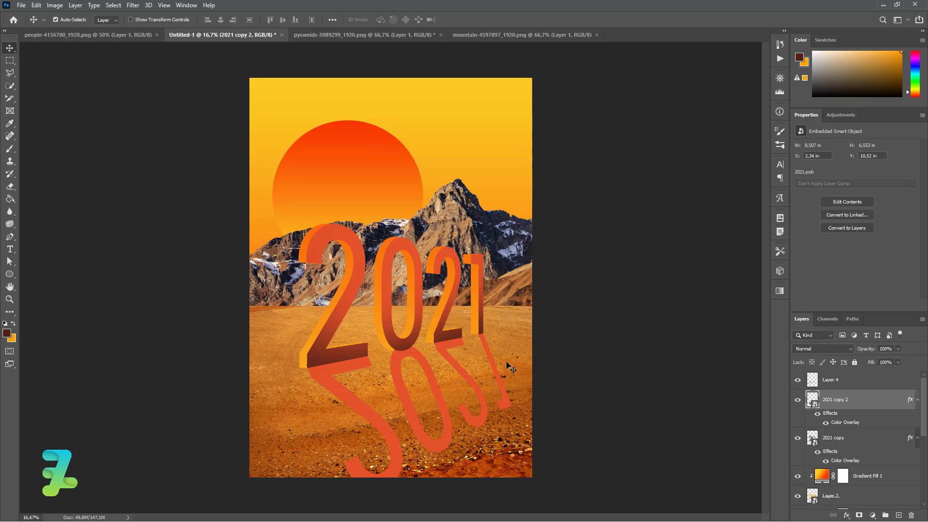
Step: Apply a Perspective transform to 2021 copy 2, stretching it across the ground to about 12.54 in wide and 6.91 in high
key(ctrl+t)
right_click(444, 368)
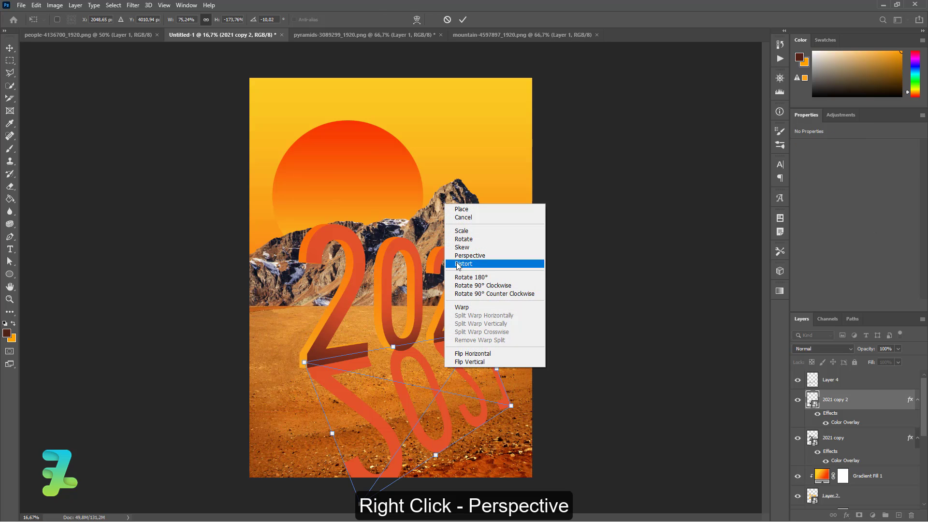
click(468, 255)
drag(511, 405, 596, 351)
click(4, 50)
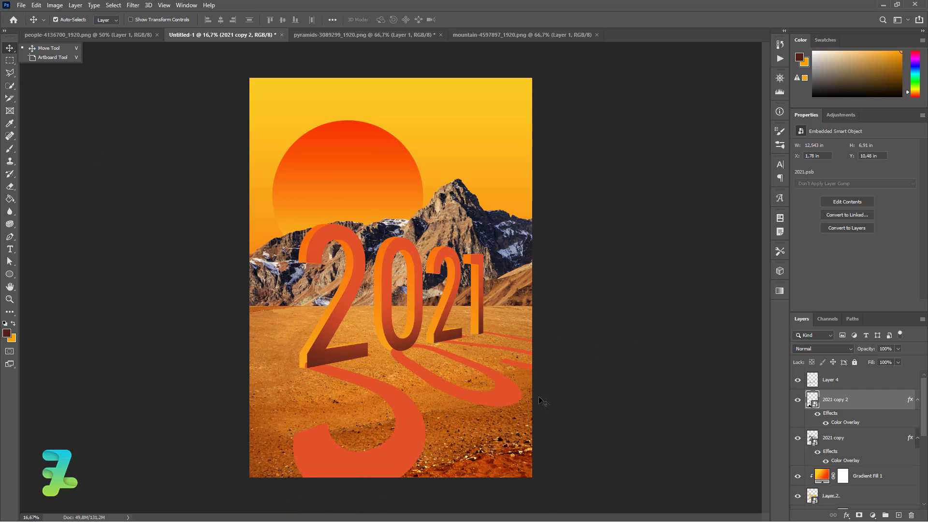
Step: Set the Color Overlay of the 2021 copy 2 layer to #201e1d
double_click(887, 402)
click(531, 285)
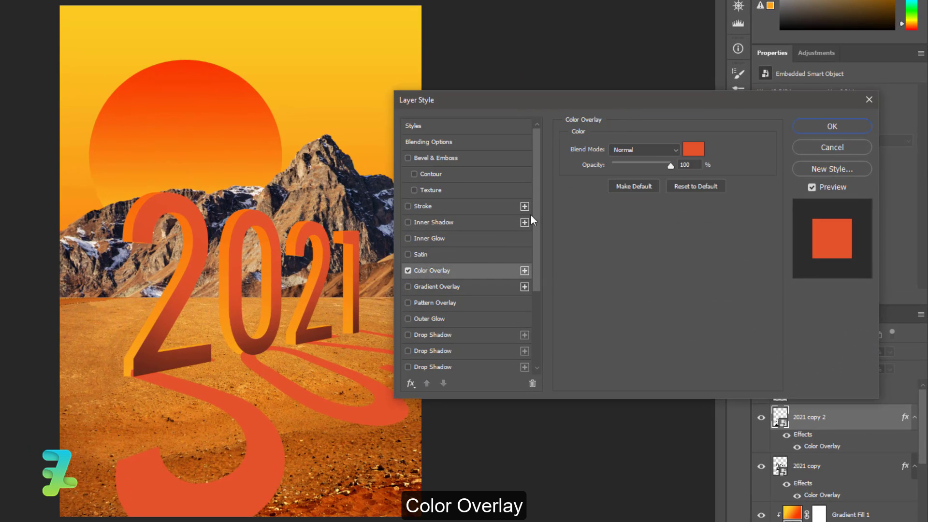
click(693, 149)
text(201e1d)
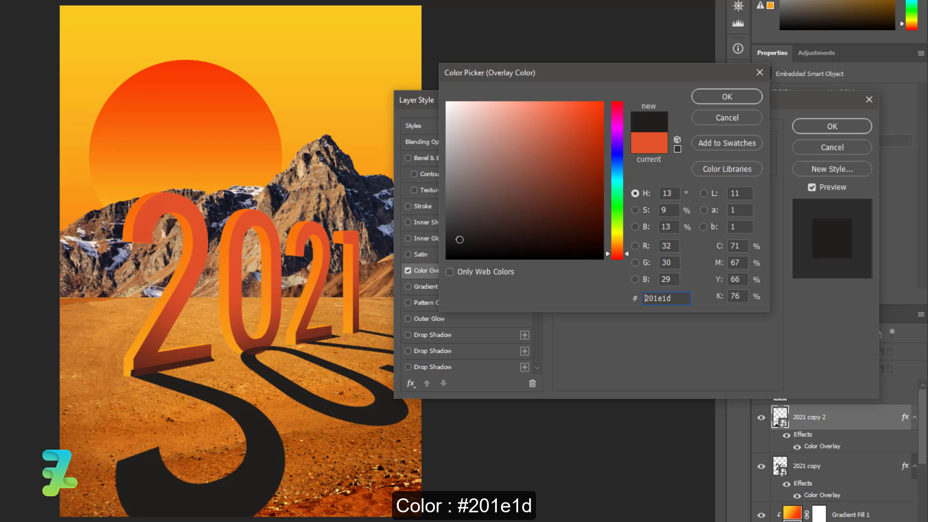
click(719, 96)
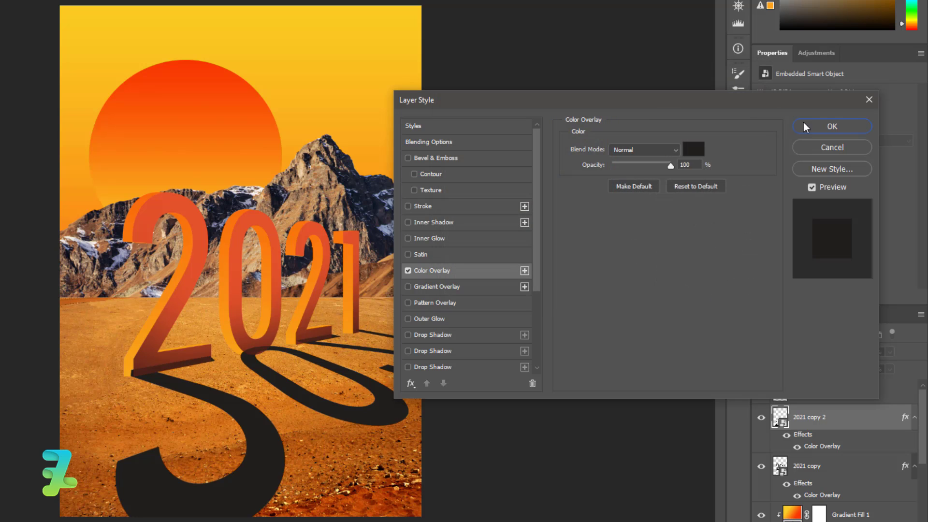
click(806, 125)
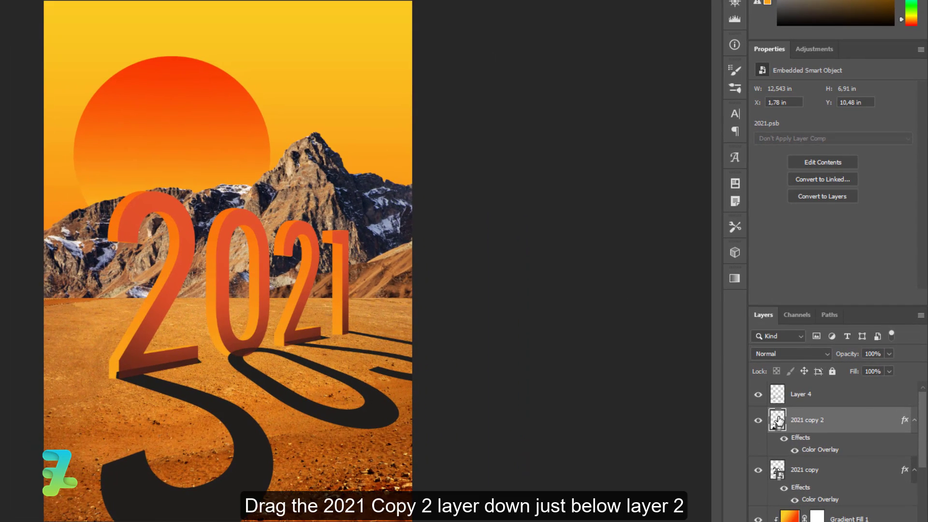
Step: Place the 2021 copy 2 layer directly below Layer 2 and apply a Gaussian Blur with a radius of 7.4 pixels
drag(812, 399, 783, 466)
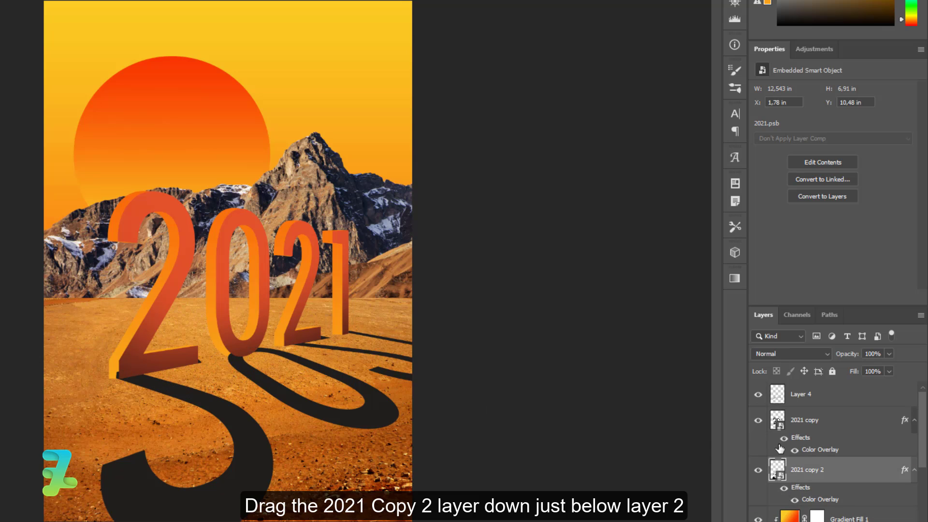
drag(779, 448, 833, 497)
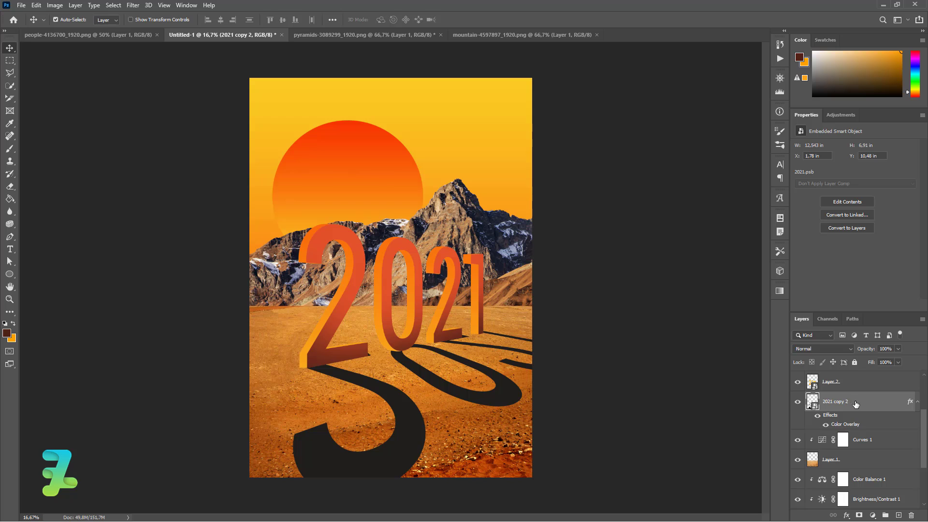
click(133, 5)
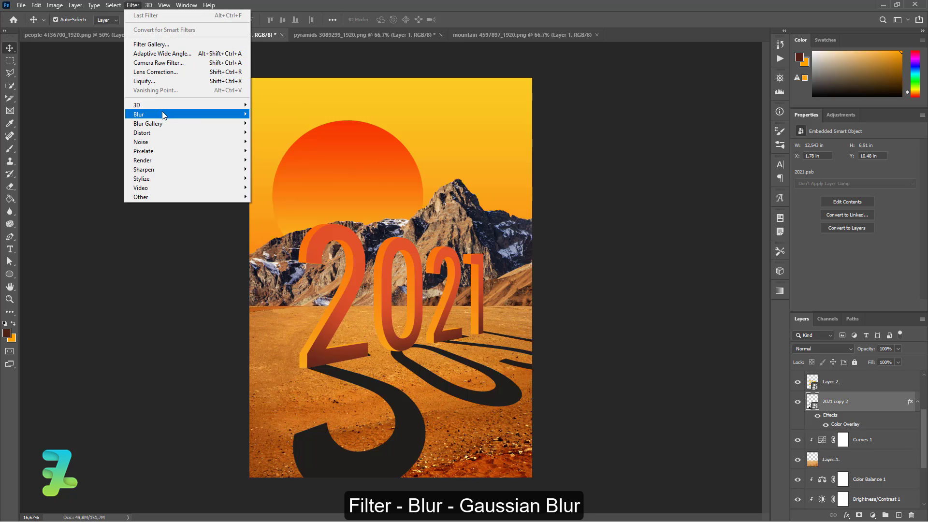
mouse_move(166, 114)
click(270, 151)
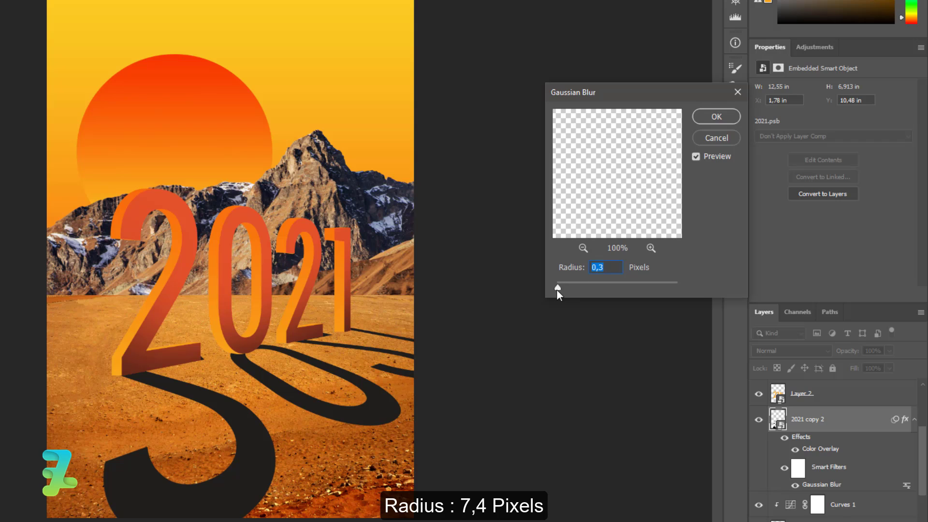
drag(557, 290, 569, 288)
drag(606, 281, 597, 285)
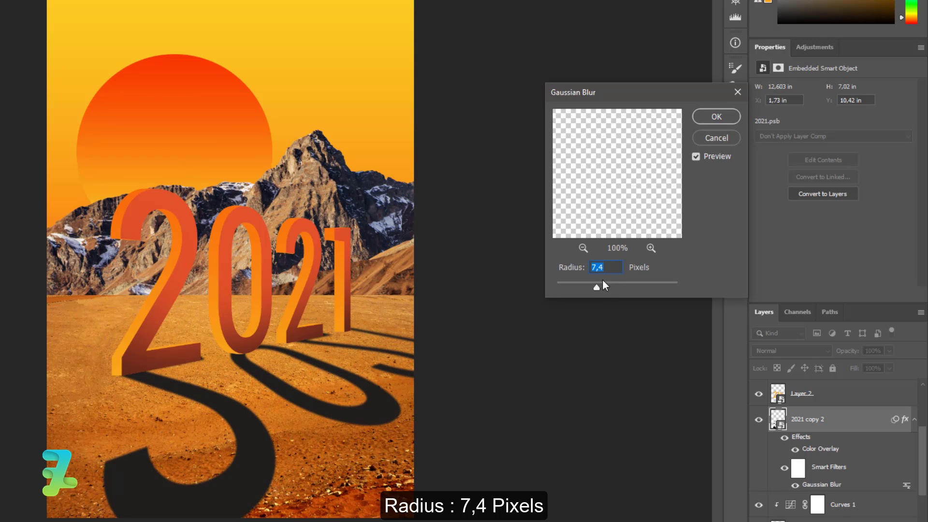
click(707, 118)
Step: Set the opacity of the 2021 copy 2 shadow layer to 85%
click(889, 350)
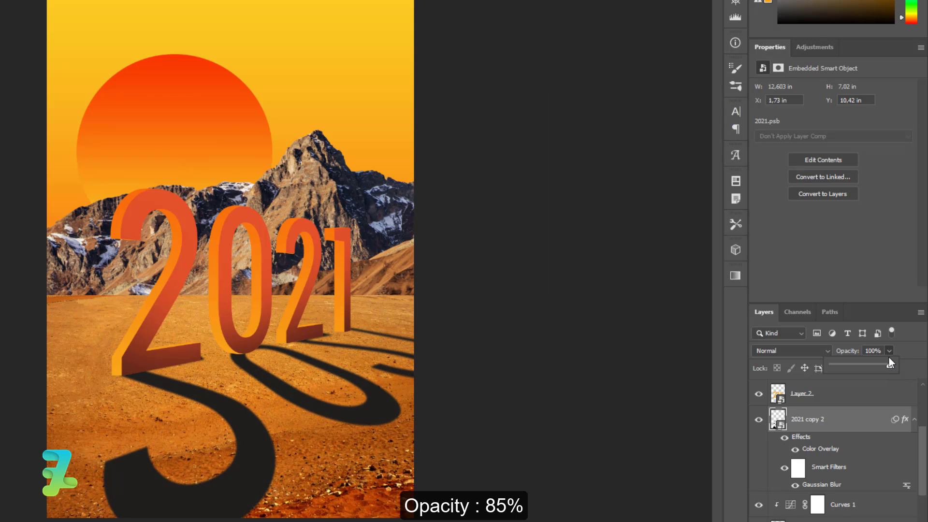
drag(889, 368, 874, 367)
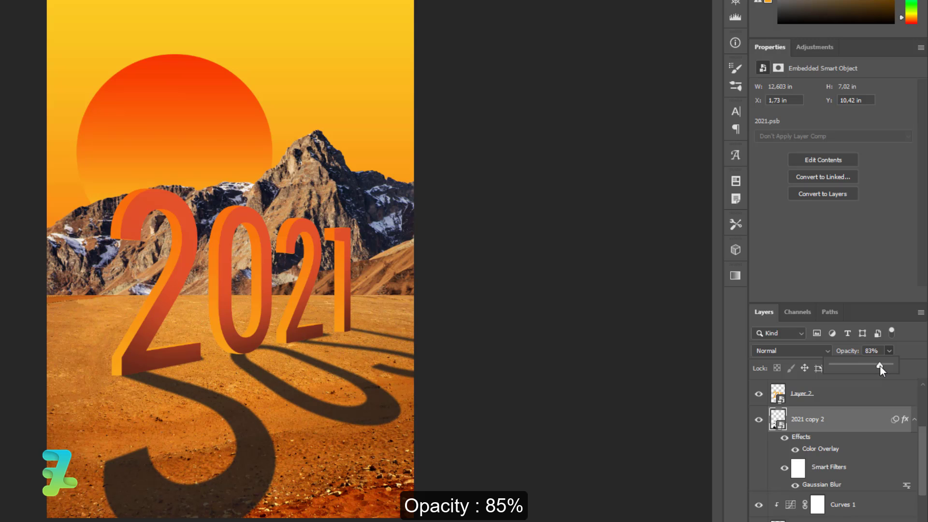
drag(880, 366, 880, 366)
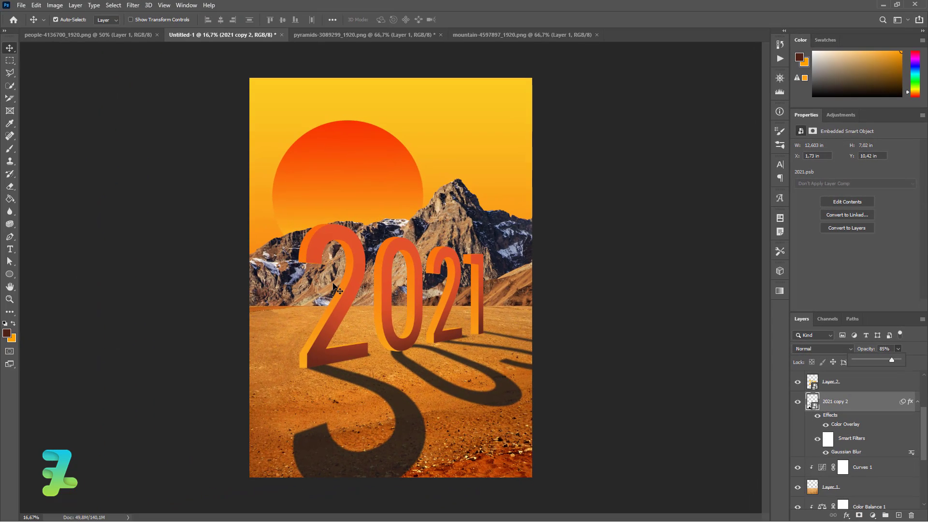
click(11, 50)
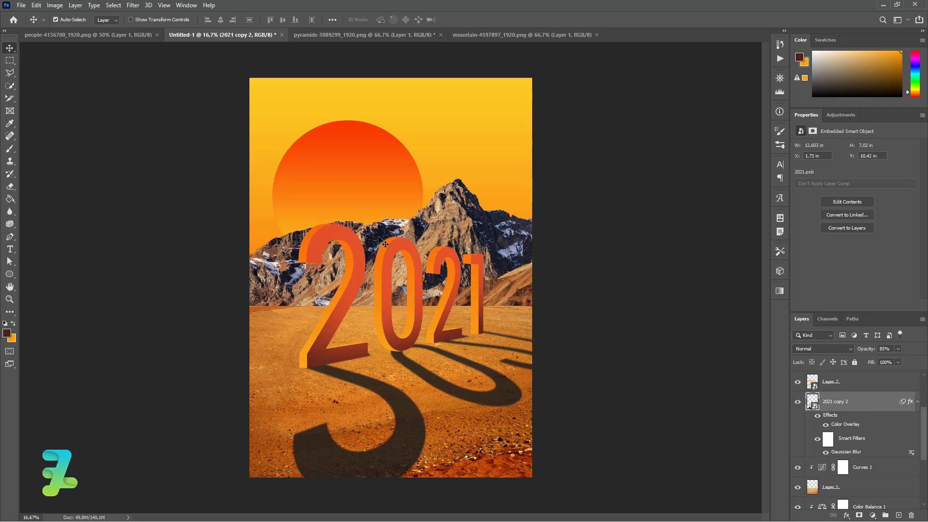
Step: Add a new layer above Gradient Fill 1 and clip it to the lettering's side faces
scroll(918, 412, up, 3)
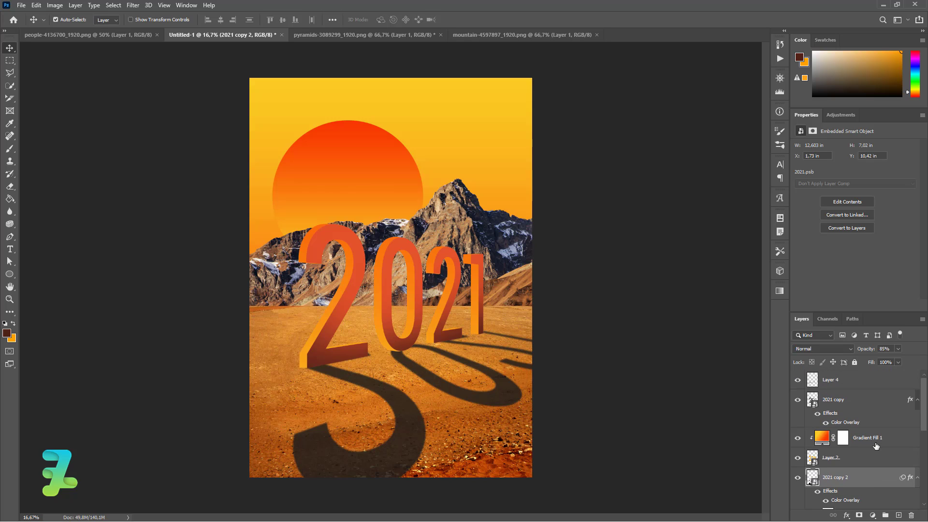
click(876, 446)
click(898, 515)
right_click(866, 439)
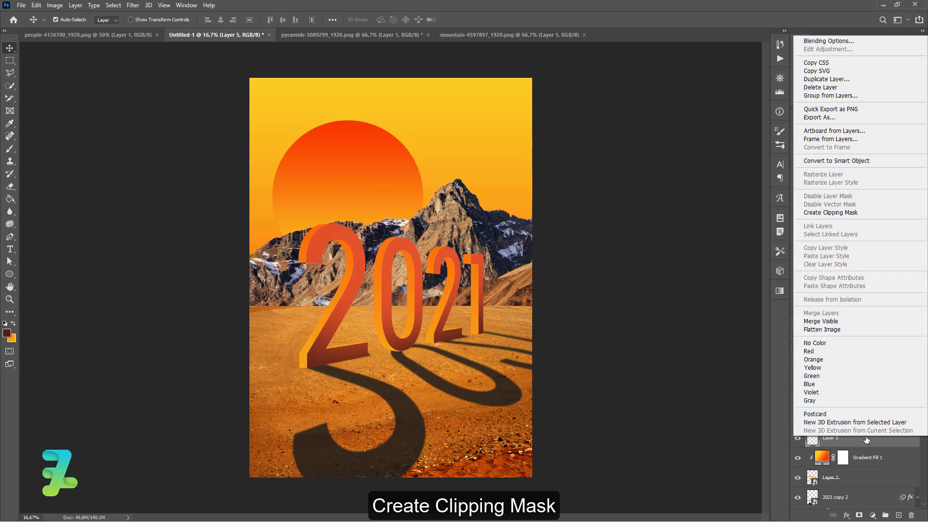
click(814, 214)
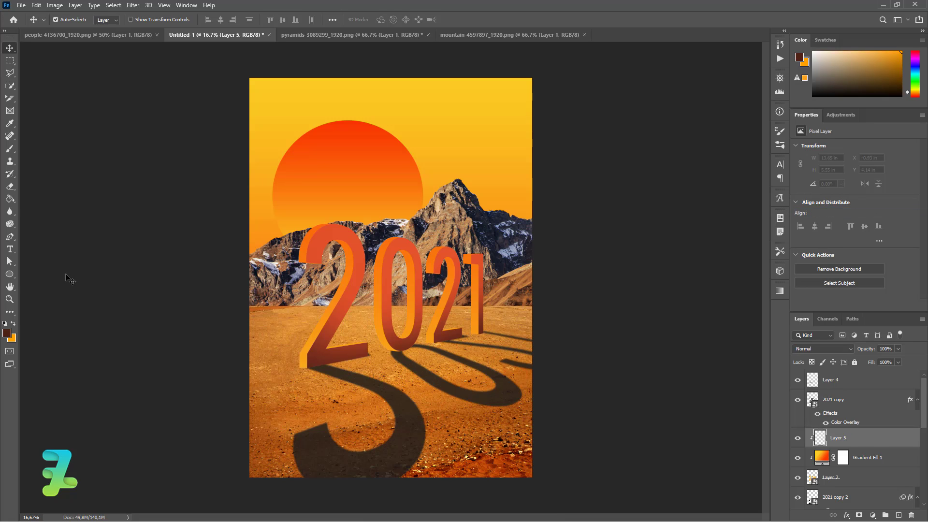
Step: Brush highlights in #f8dba9 over the upper side faces of the 2021 lettering on Layer 5, using the 1900-pixel soft brush
click(6, 333)
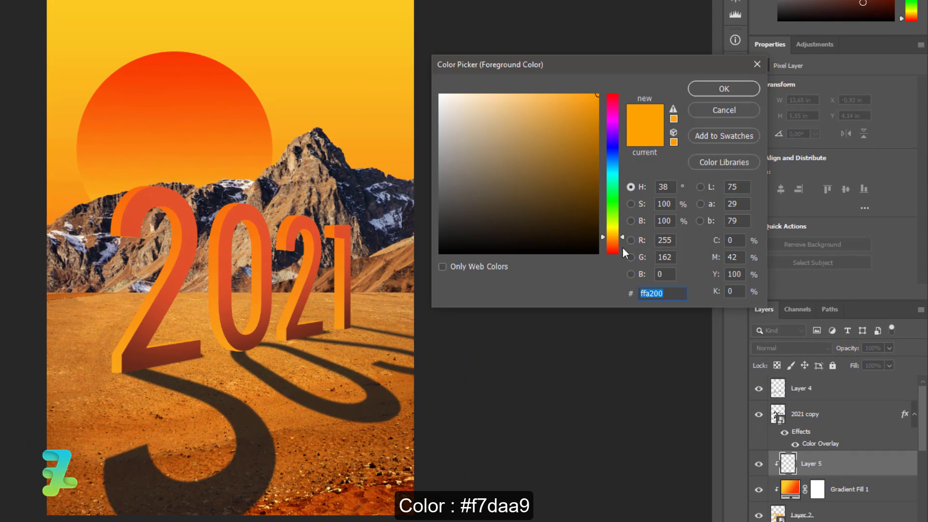
text(f7daa9)
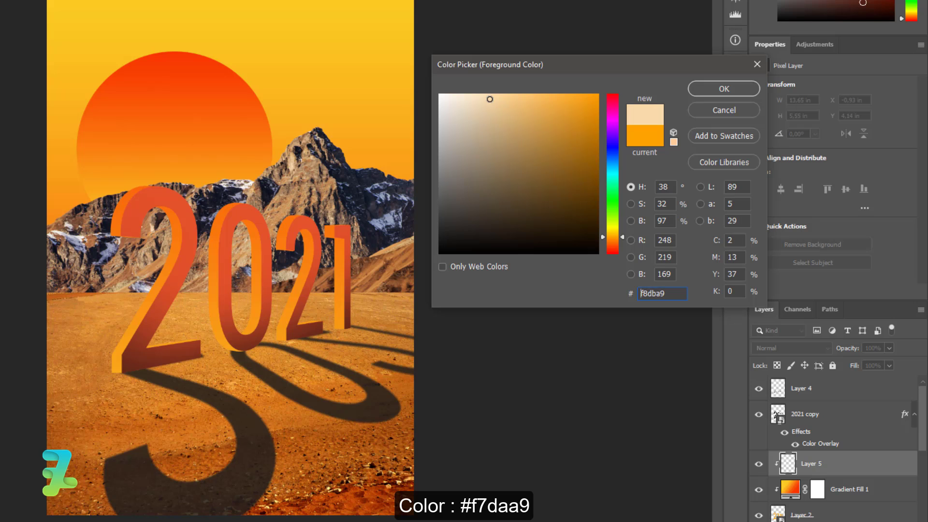
click(691, 88)
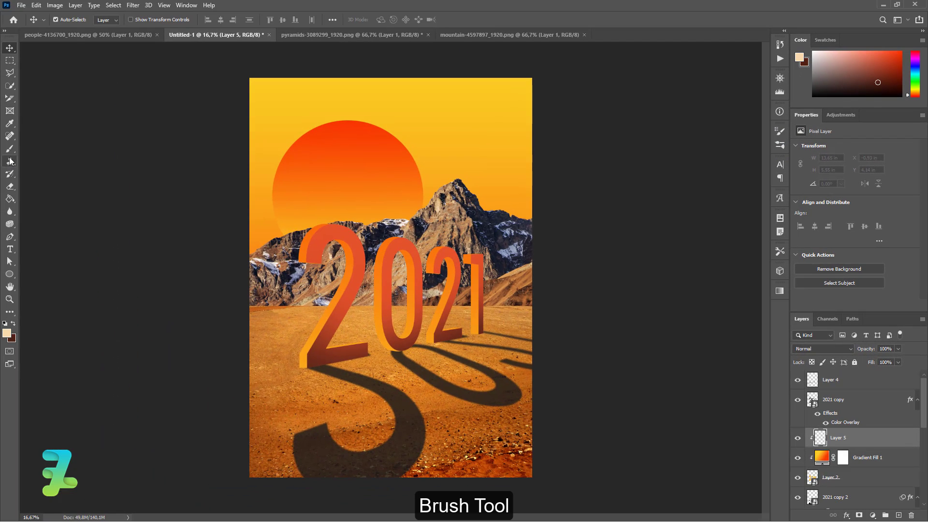
click(10, 148)
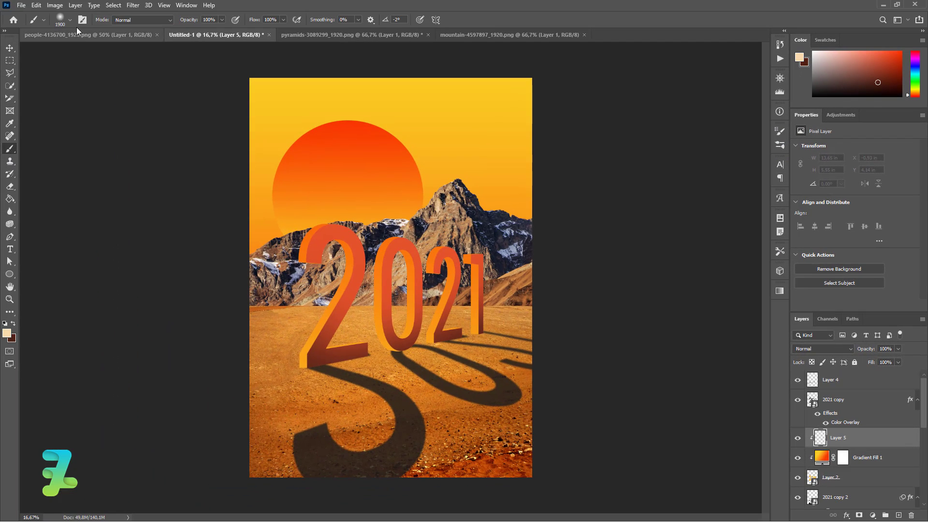
click(286, 208)
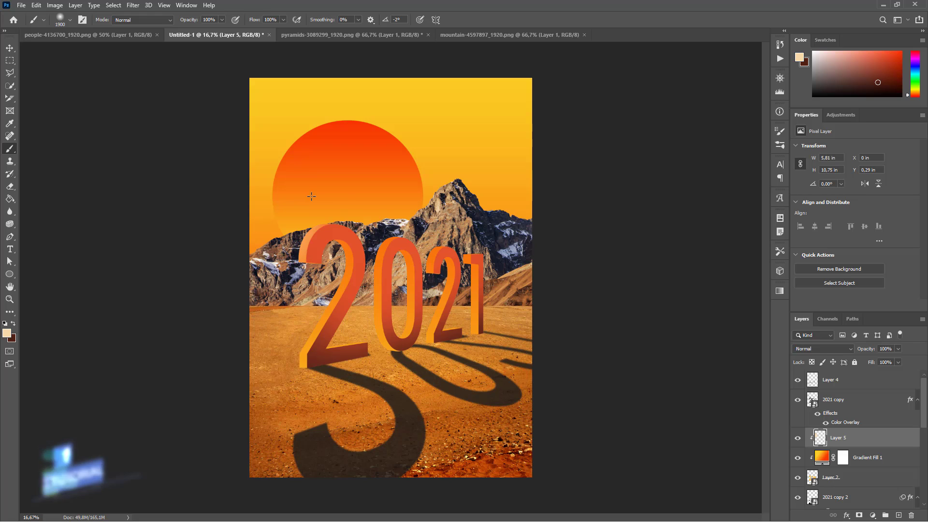
click(382, 222)
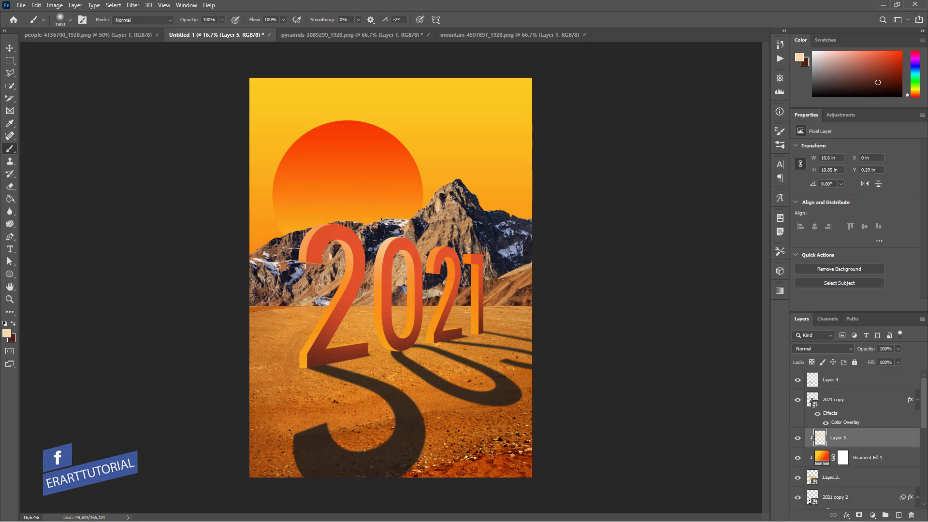
click(439, 217)
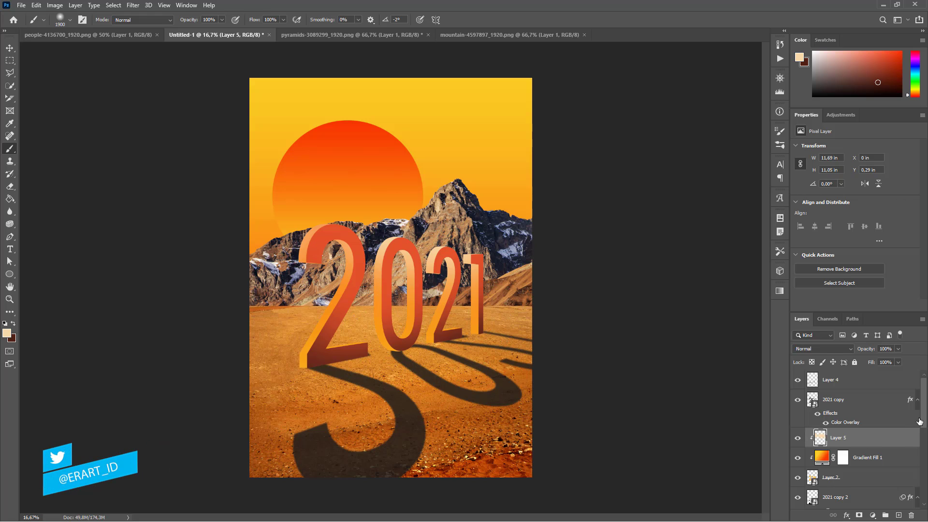
Step: Add a new layer above Layer 4 and load the 2021 copy layer's outline as a selection
click(843, 400)
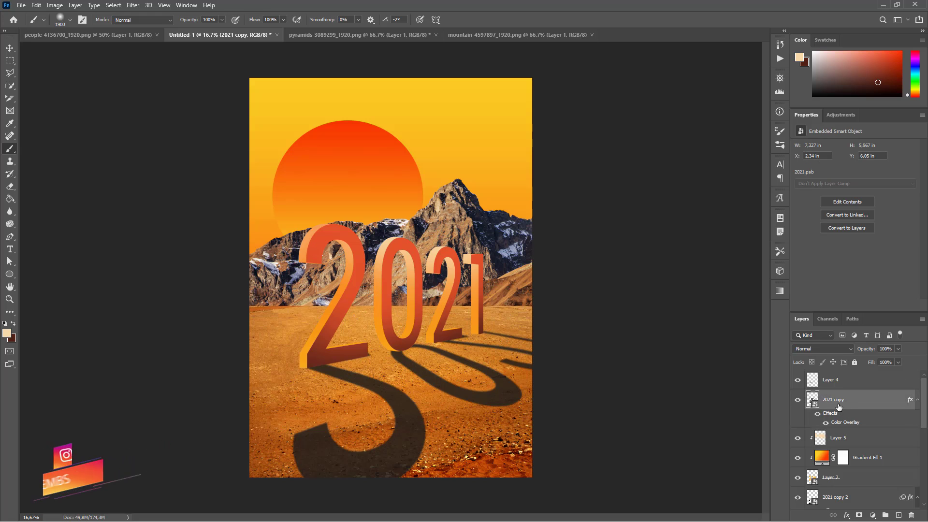
click(855, 380)
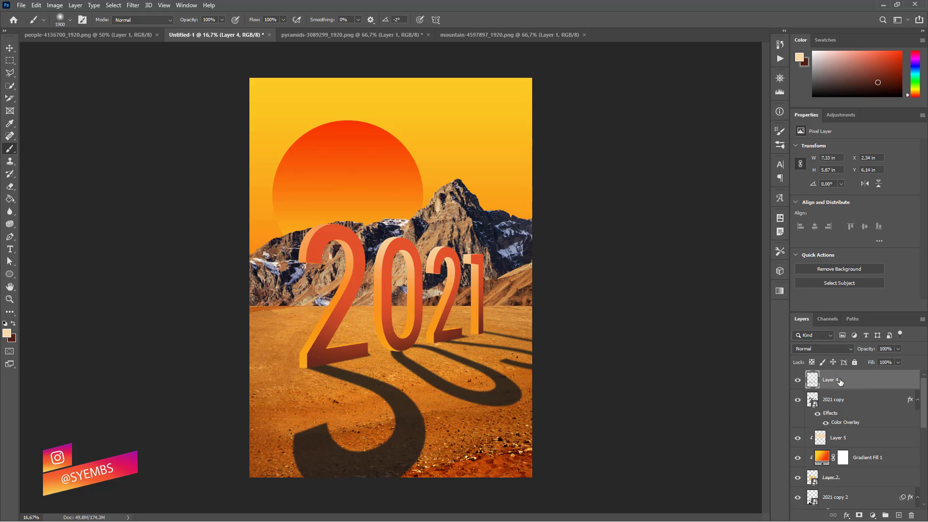
click(898, 515)
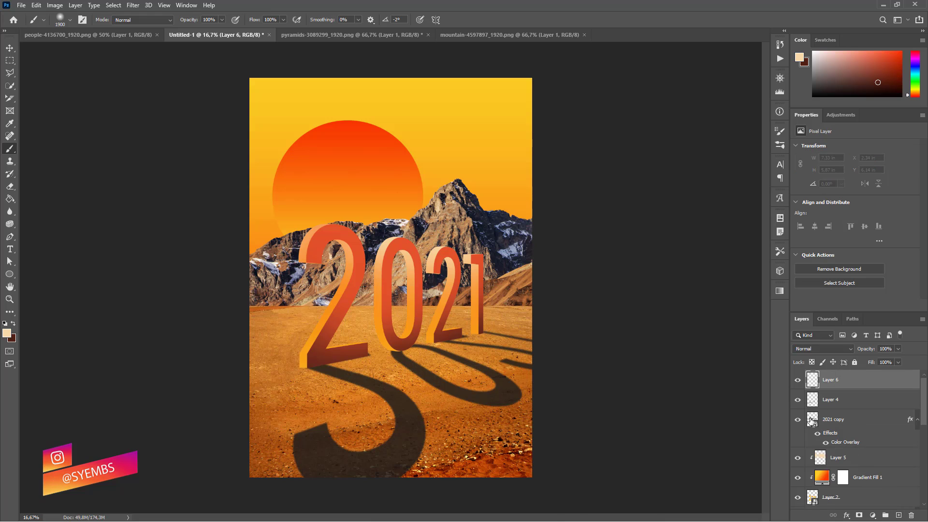
ctrl+click(811, 420)
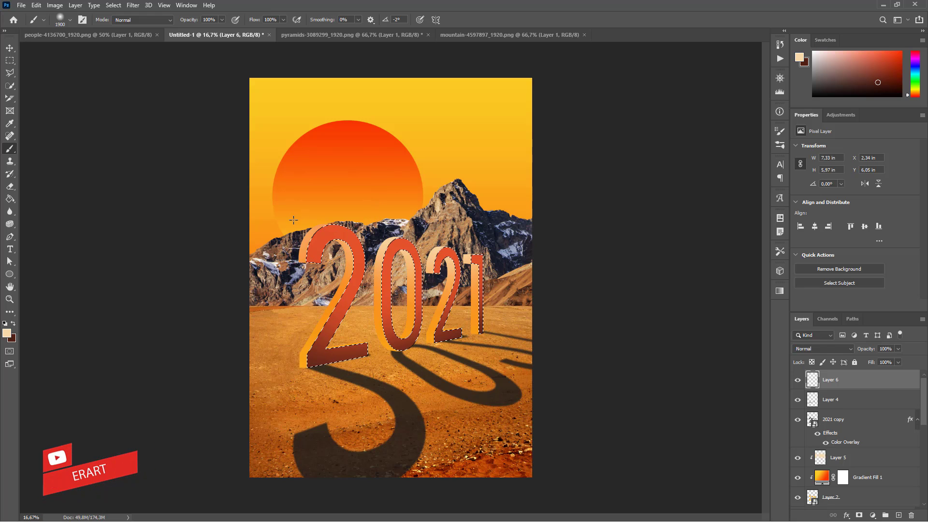
Step: Brush soft peach highlights over the upper front faces of the 2021 lettering on Layer 6 and clear the selection
key(ctrl+z)
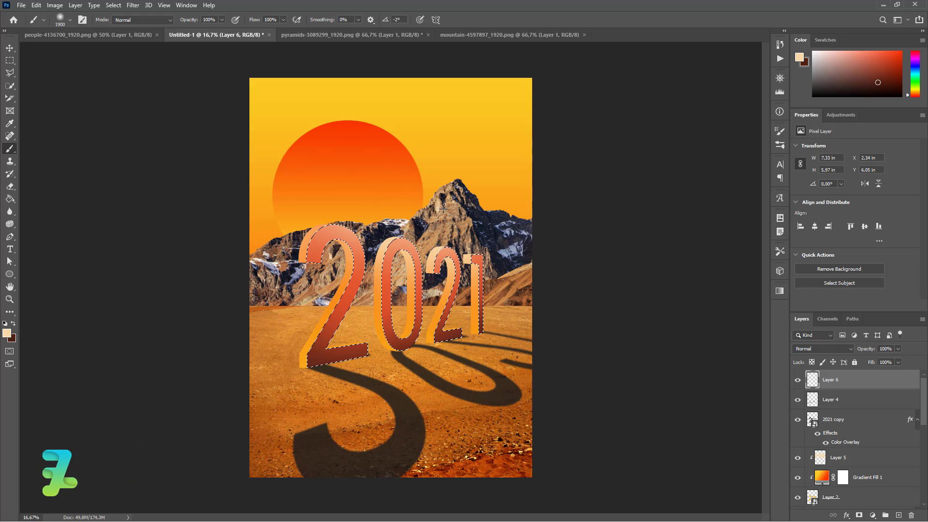
key(ctrl+z)
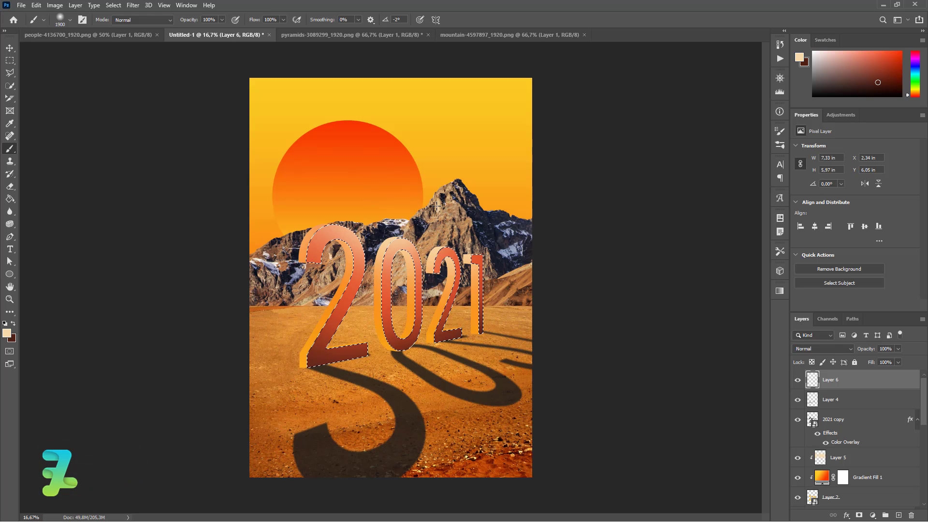
key(ctrl+d)
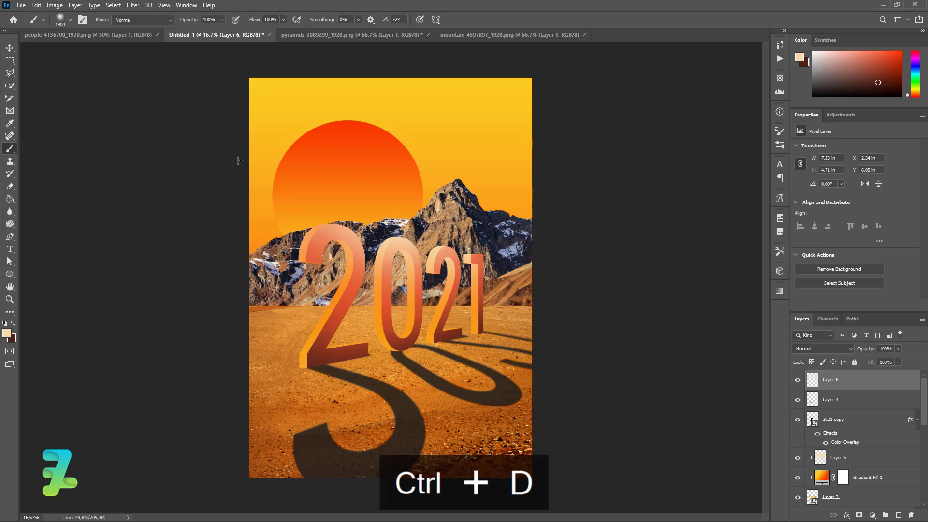
Step: Copy the photographer cutout from people-4136700_1920.png into the Untitled-1 composite using a floating window, and dock the source document again
click(9, 49)
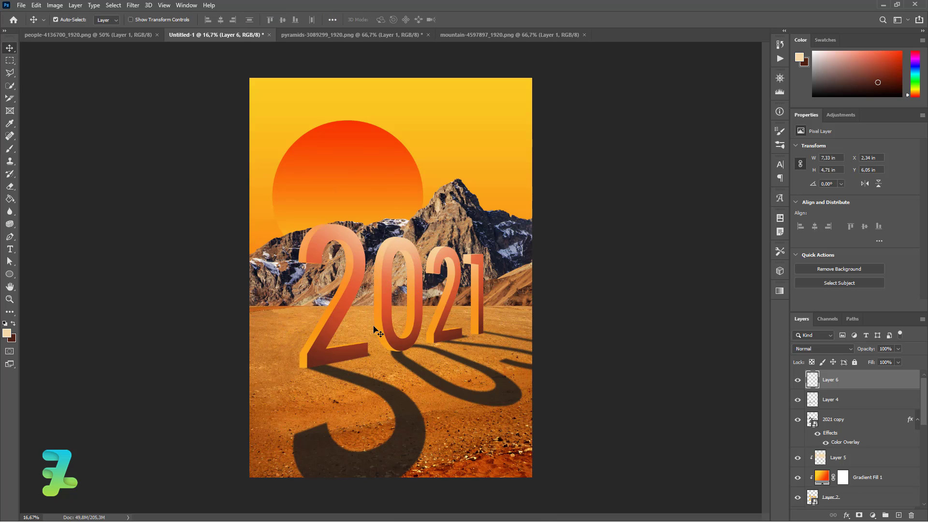
click(60, 35)
right_click(71, 36)
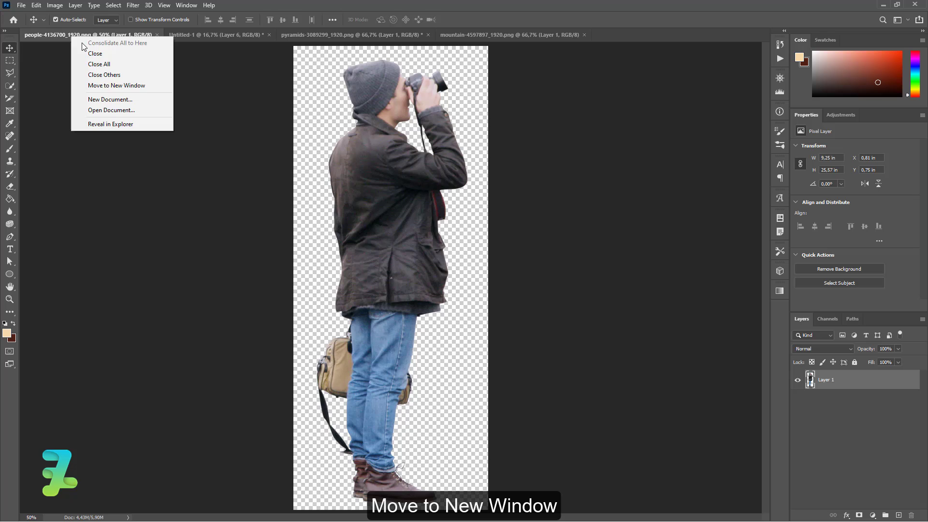
click(104, 87)
drag(107, 111, 272, 362)
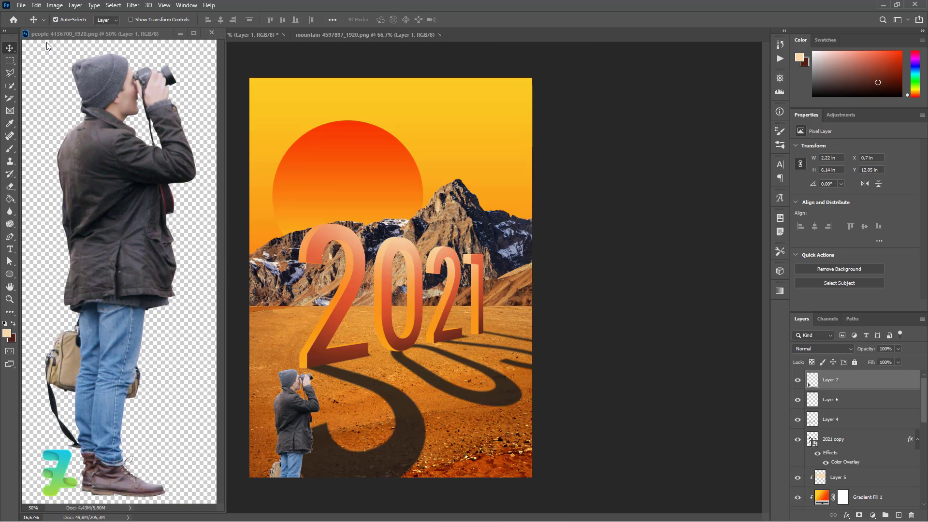
drag(48, 33, 368, 30)
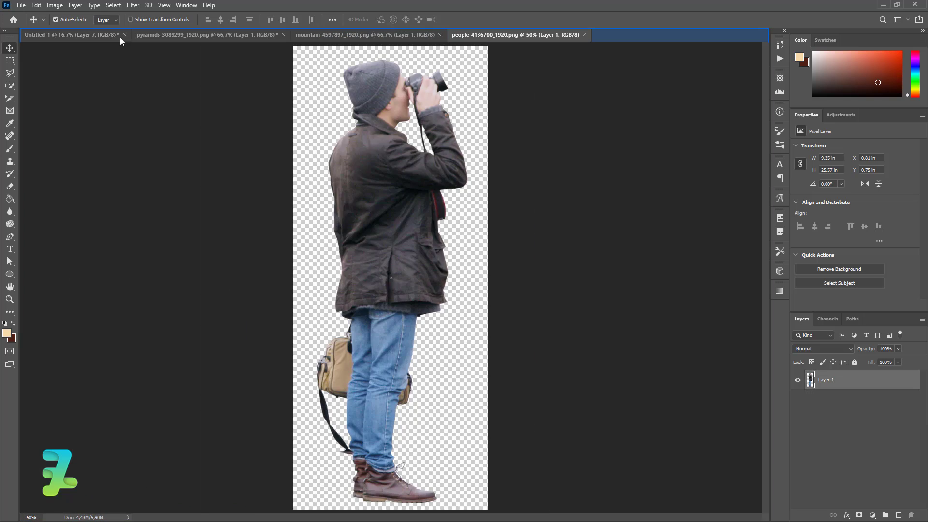
click(38, 35)
Step: Scale the photographer down to about 0.91 by 2.51 in and stand him on the sand just left of the first 2's base
drag(303, 417, 308, 336)
key(ctrl+t)
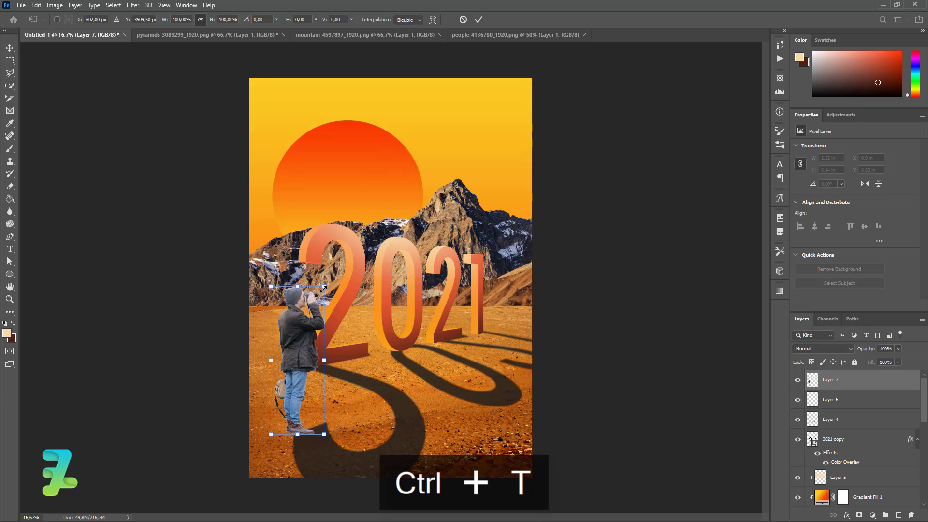
drag(323, 288, 285, 386)
key(Return)
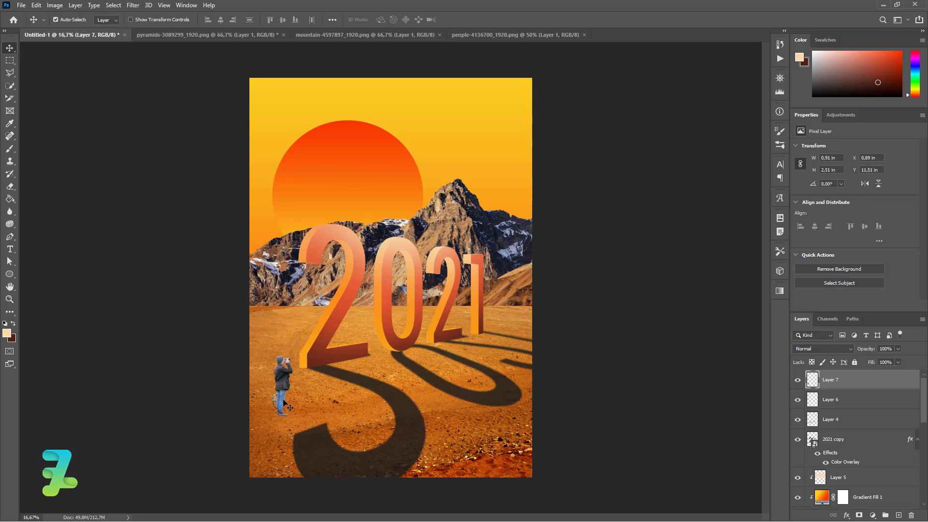
Step: Duplicate the photographer layer, flip the original Layer 7 vertically, and place it feet to feet below the upright figure
key(ctrl+j)
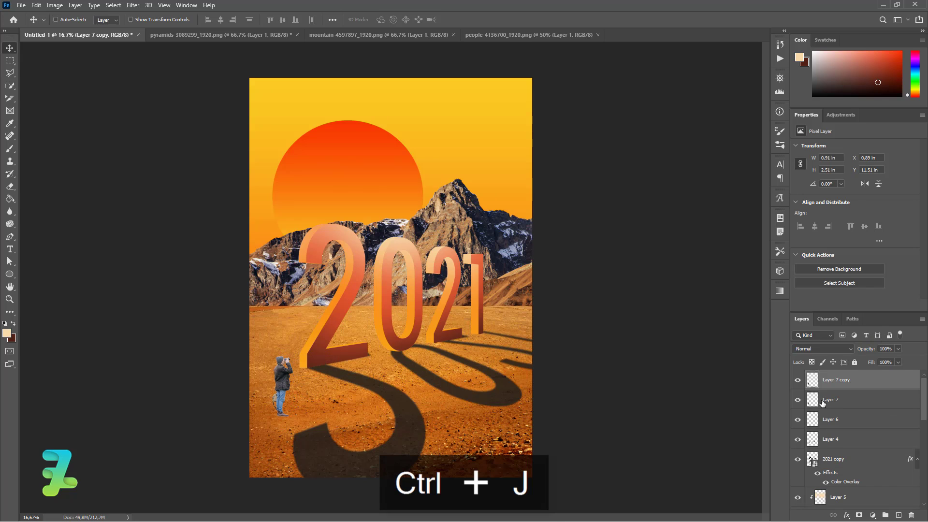
click(821, 400)
click(37, 6)
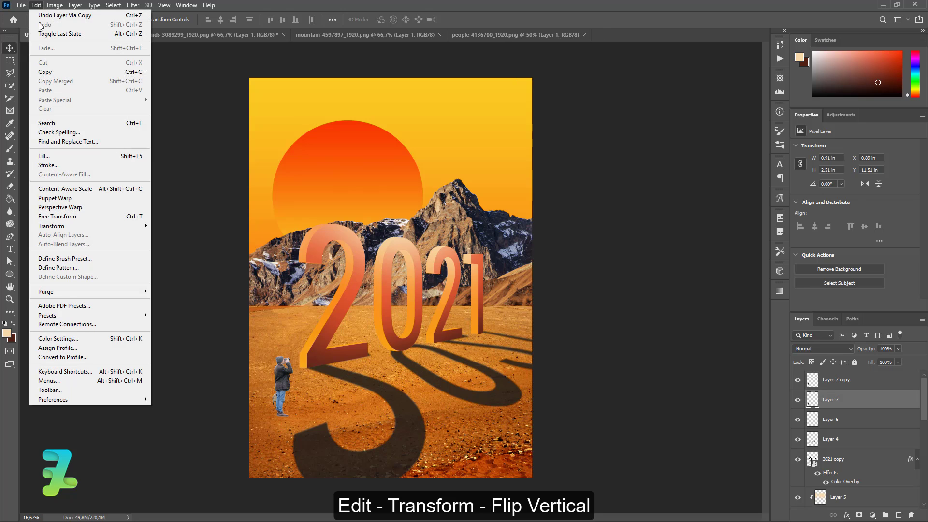
mouse_move(130, 225)
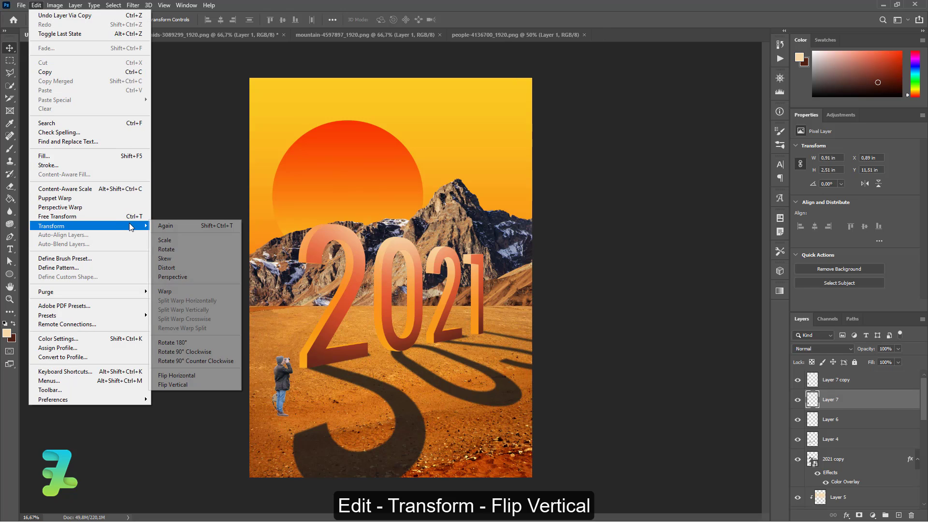
click(184, 384)
drag(288, 392, 284, 450)
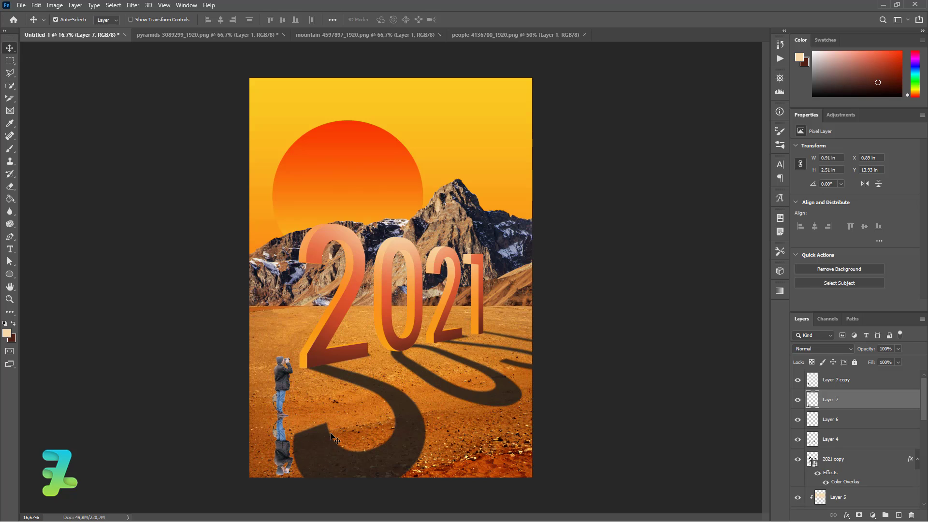
Step: Apply a Perspective transform to the flipped figure on Layer 7, widening its lower end to about 1.85 in
key(ctrl+t)
right_click(281, 424)
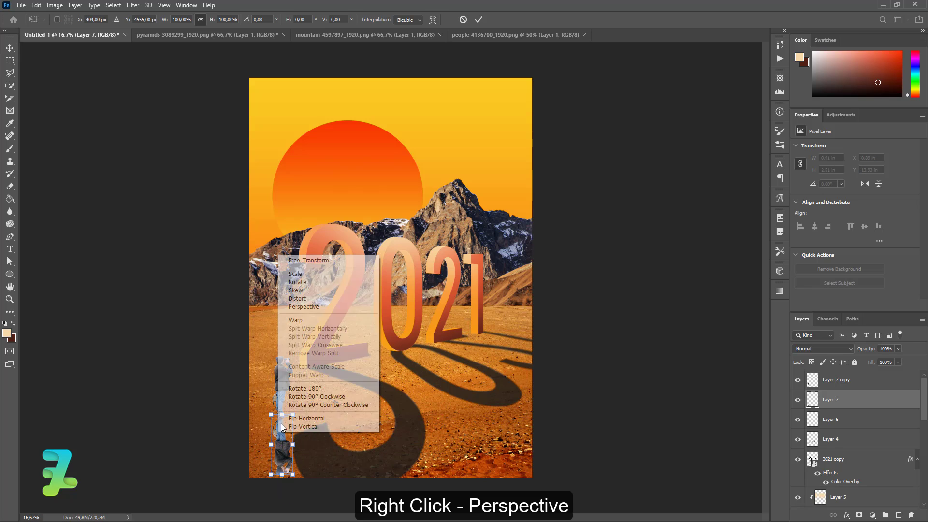
click(317, 305)
mouse_move(271, 473)
mouse_down()
mouse_move(245, 482)
mouse_move(280, 482)
mouse_move(240, 477)
mouse_move(270, 477)
mouse_up()
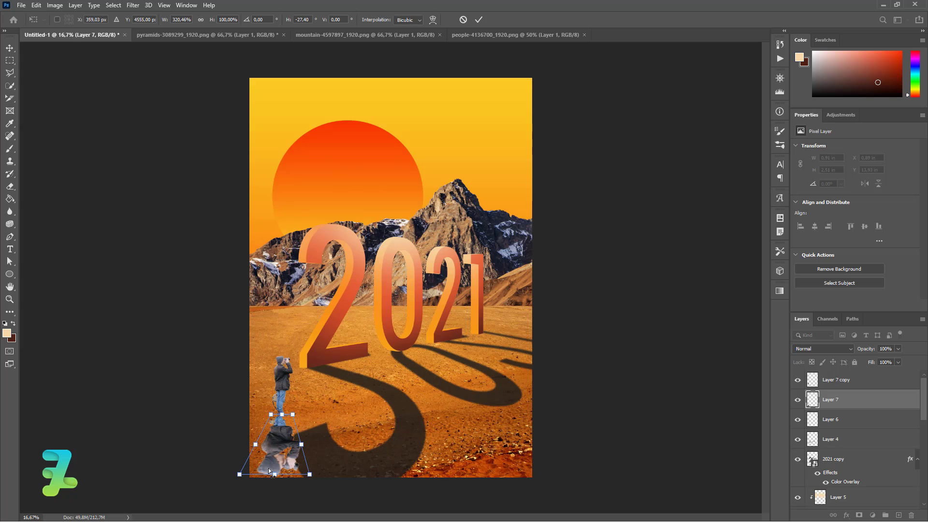
click(10, 48)
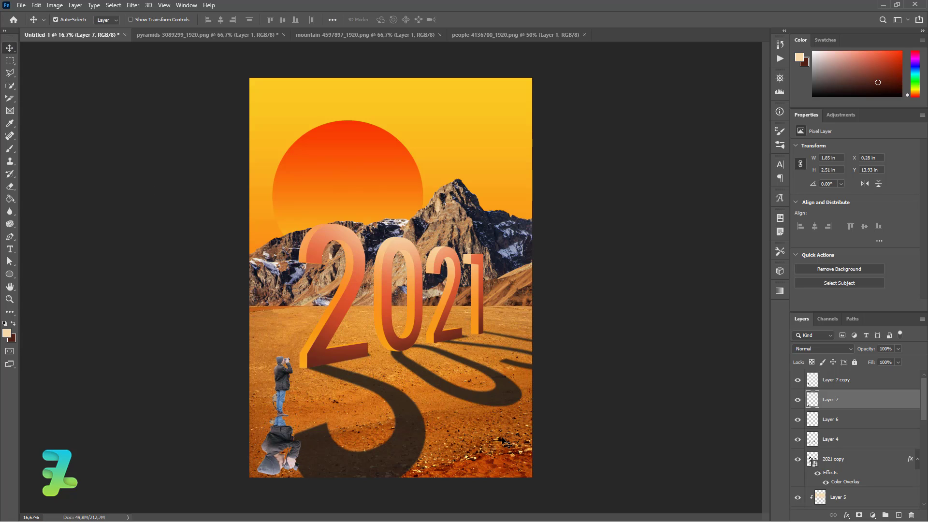
Step: Add a near-black Color Overlay at 100% opacity to the flipped figure on Layer 7
double_click(877, 405)
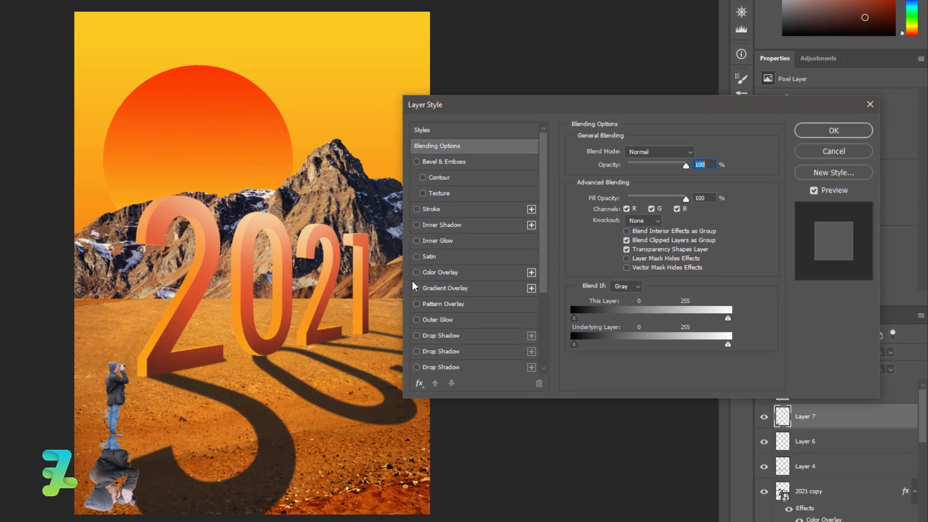
click(522, 284)
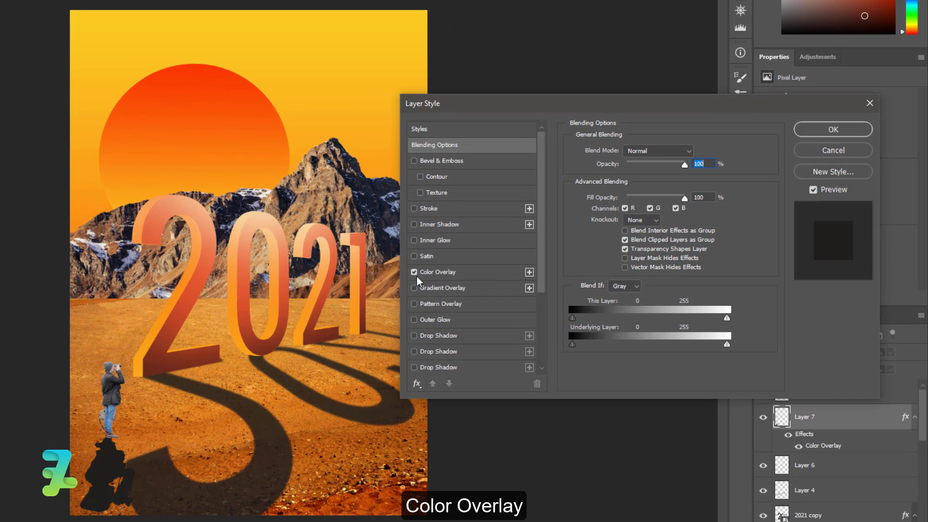
click(432, 272)
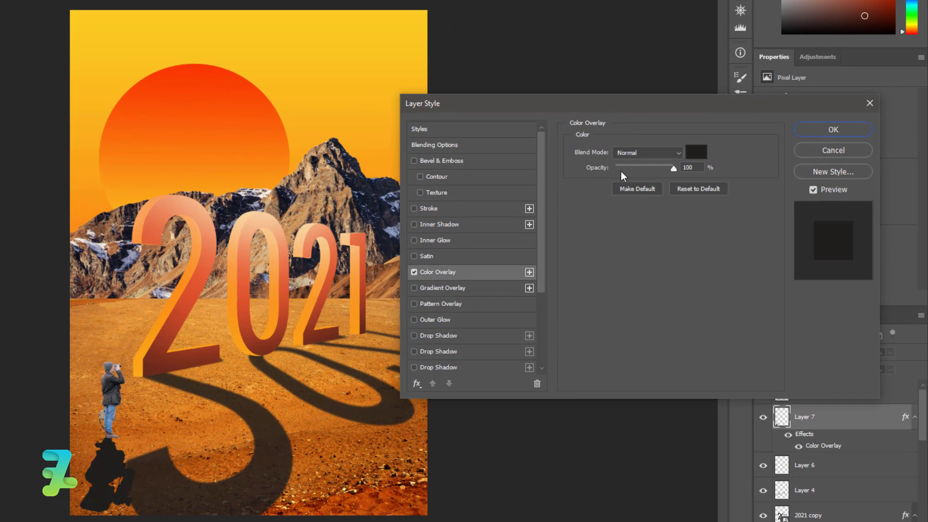
click(701, 156)
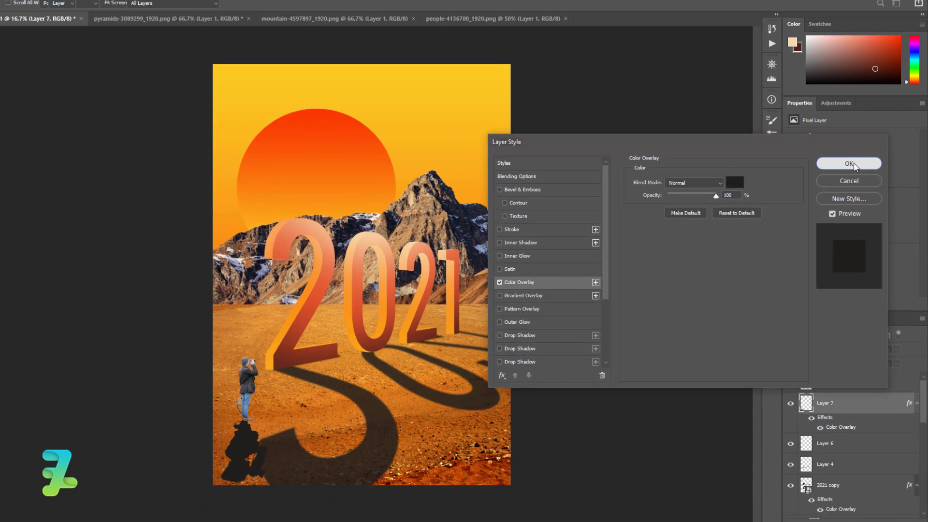
click(836, 136)
Step: Apply a 7.4-pixel Gaussian Blur to the photographer's shadow on Layer 7 and set the layer's opacity to 85%
click(133, 5)
mouse_move(161, 114)
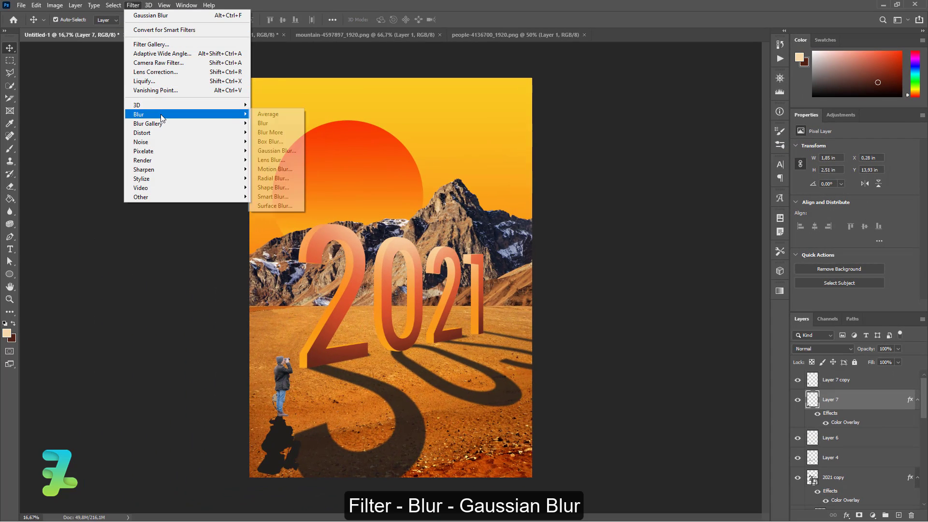
click(283, 151)
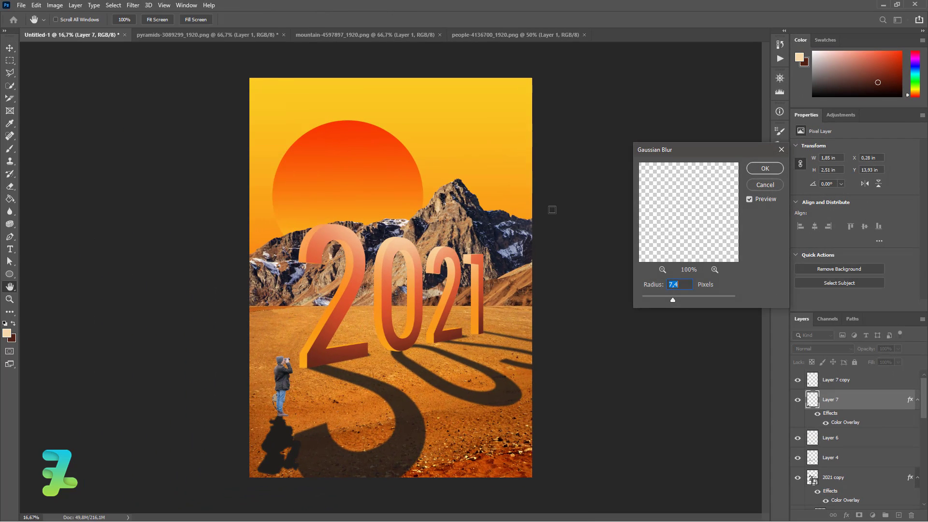
click(763, 168)
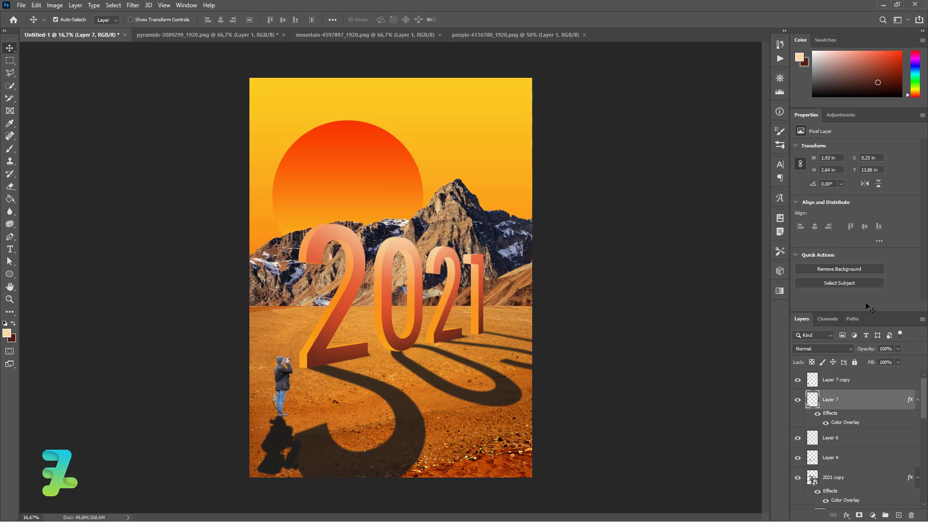
click(864, 349)
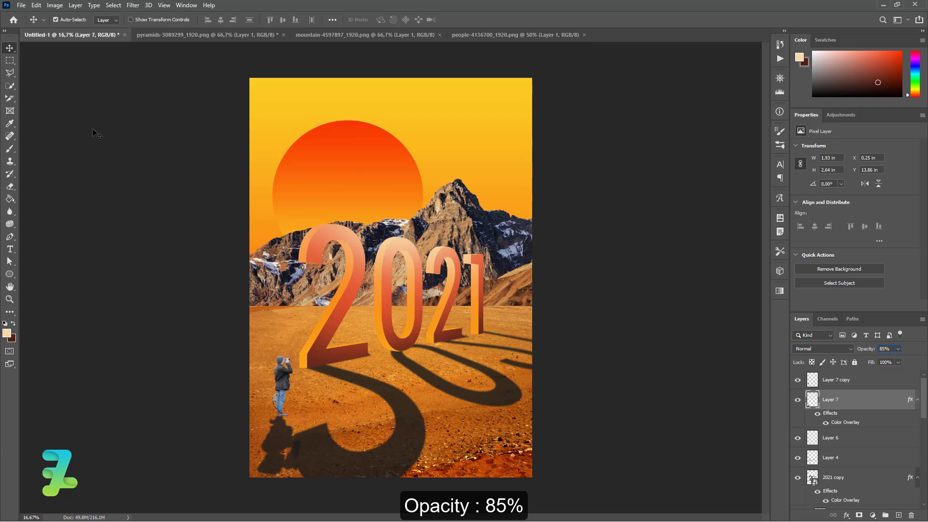
key(Return)
Step: Move the photographer and his shadow together slightly down and toward the canvas's left edge, and set the shadow layer's opacity to 85%
shift+click(813, 381)
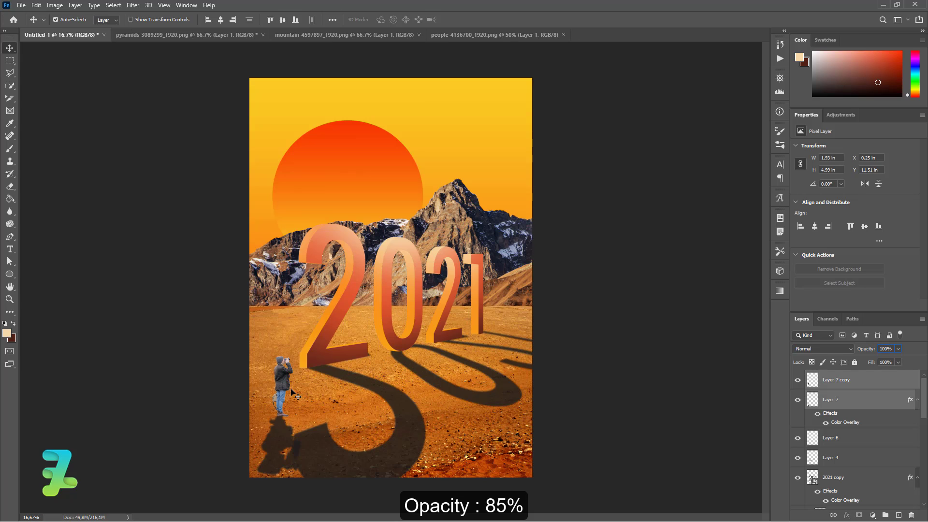
drag(279, 381, 274, 399)
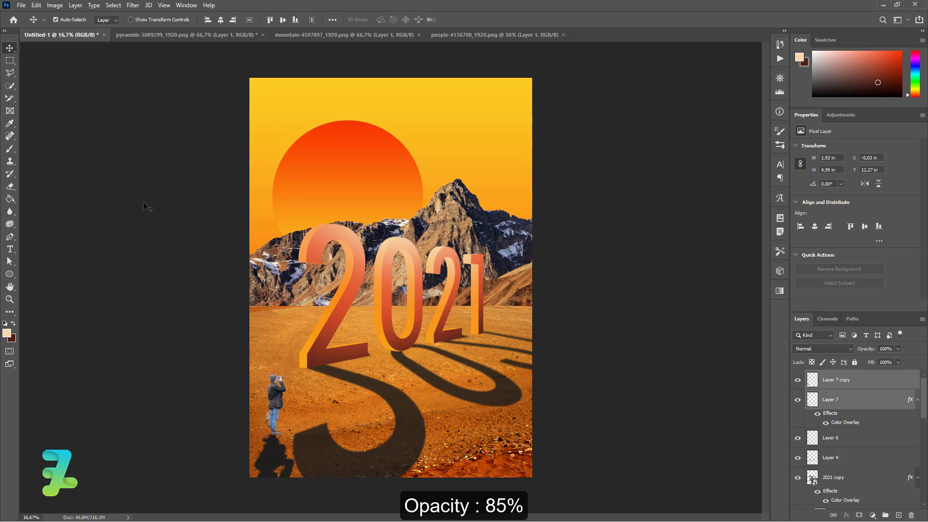
click(816, 400)
click(843, 384)
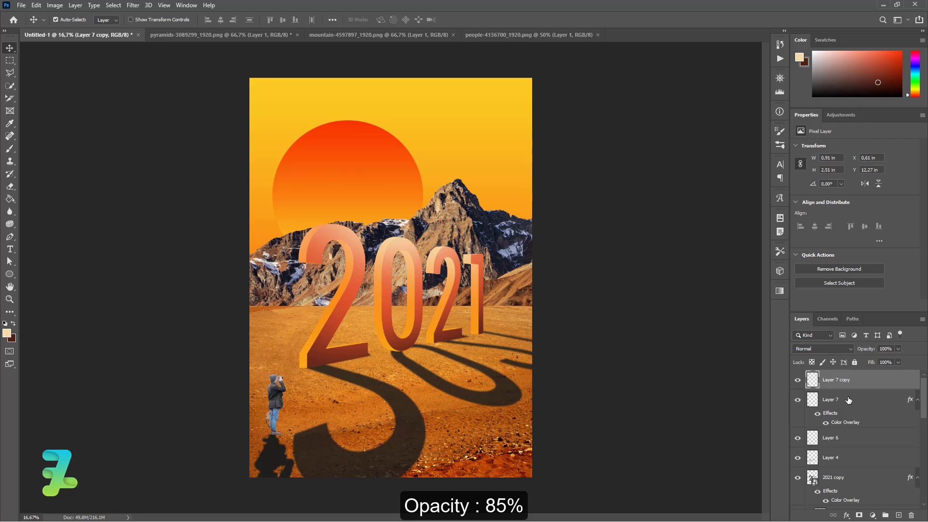
click(849, 403)
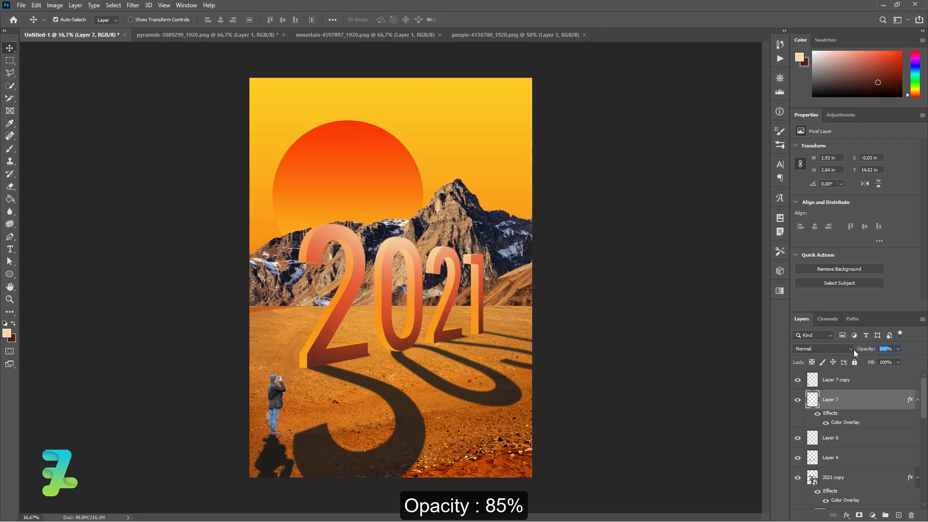
text(85)
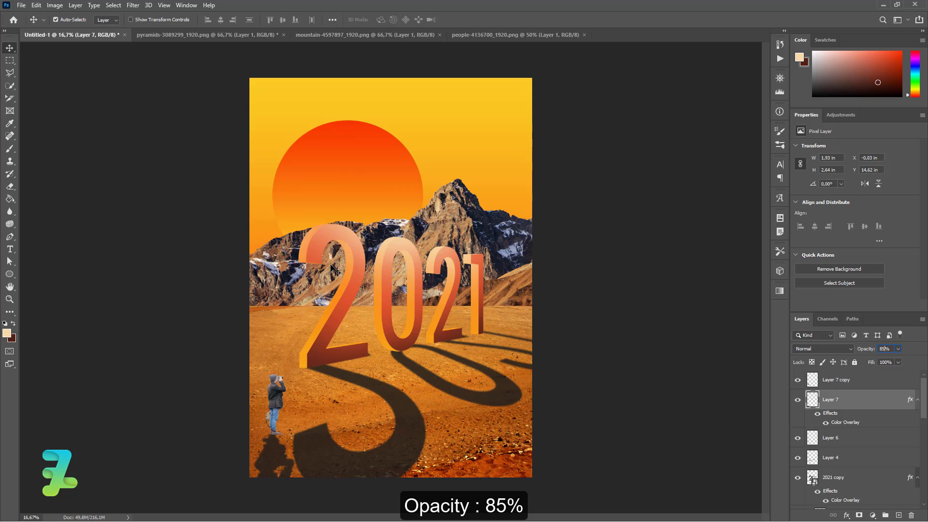
Step: Add a Brightness/Contrast adjustment clipped to the photographer on Layer 7 copy, with brightness -47 and contrast 97
click(838, 381)
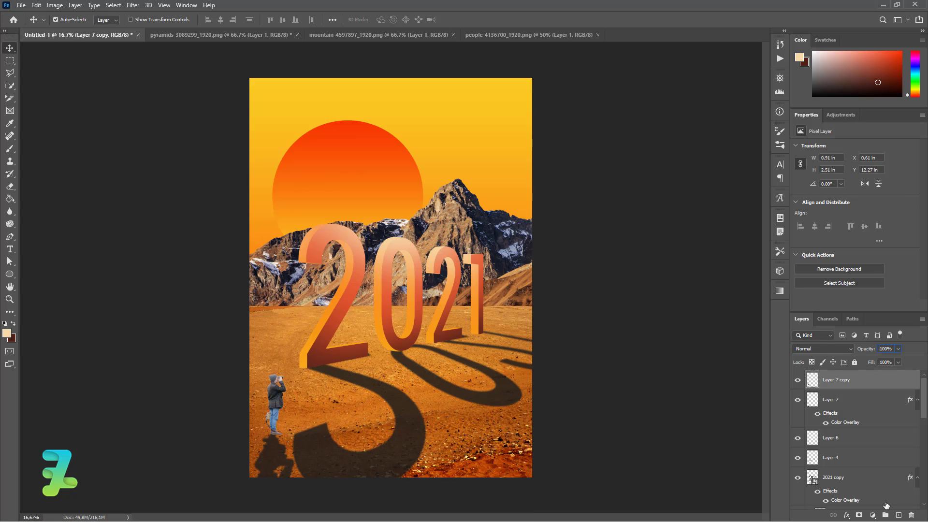
click(877, 513)
click(887, 381)
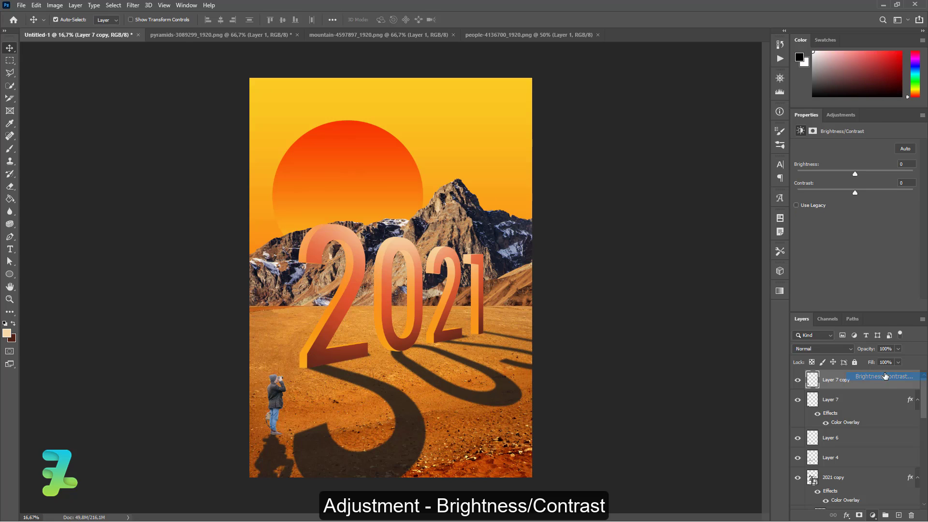
click(858, 304)
drag(855, 192, 907, 173)
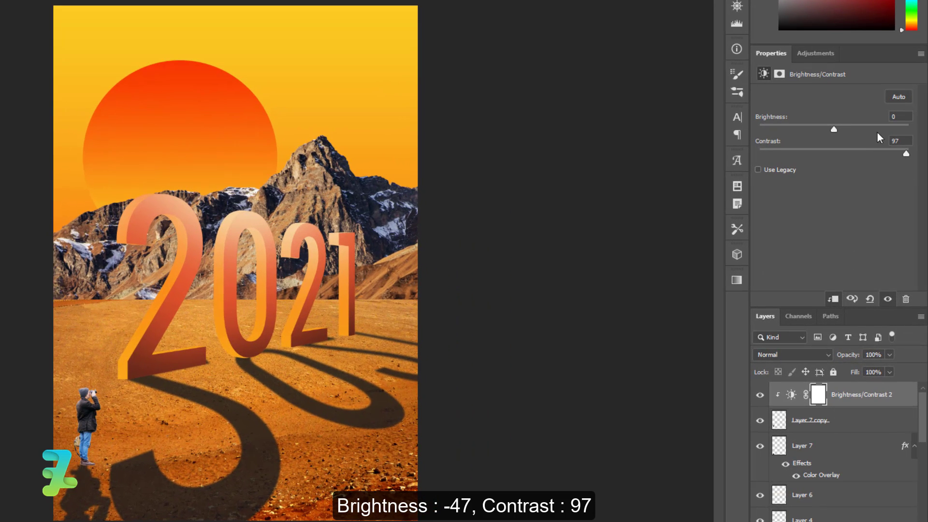
drag(833, 132, 810, 134)
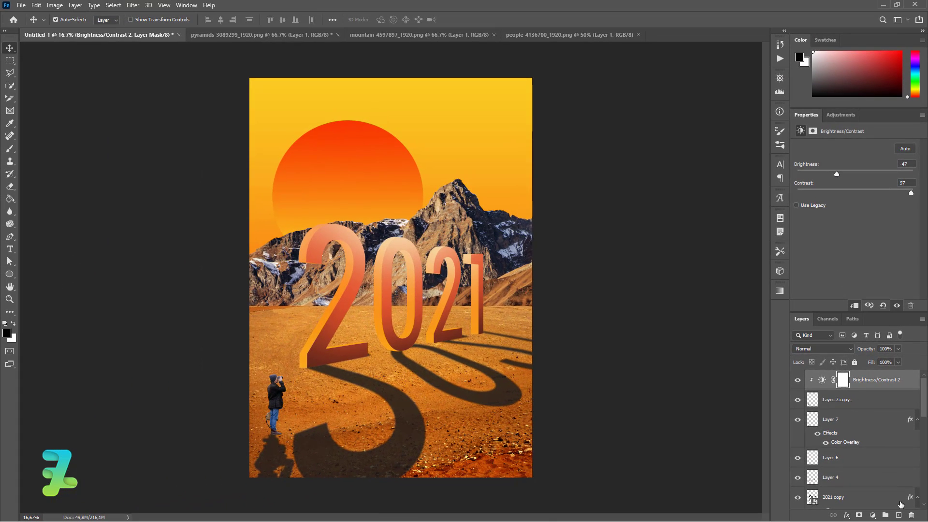
Step: Add a new layer above Brightness/Contrast 2 and clip it to the photographer
click(898, 515)
right_click(843, 380)
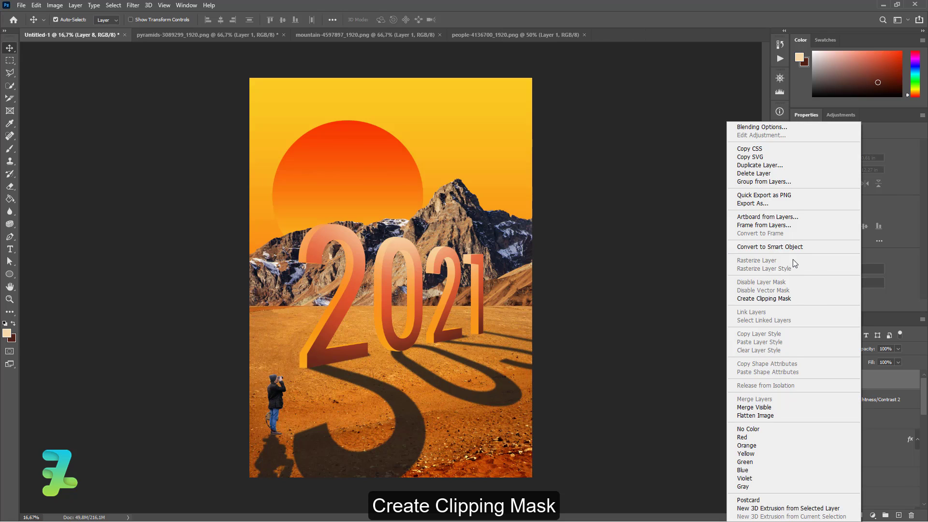
click(768, 298)
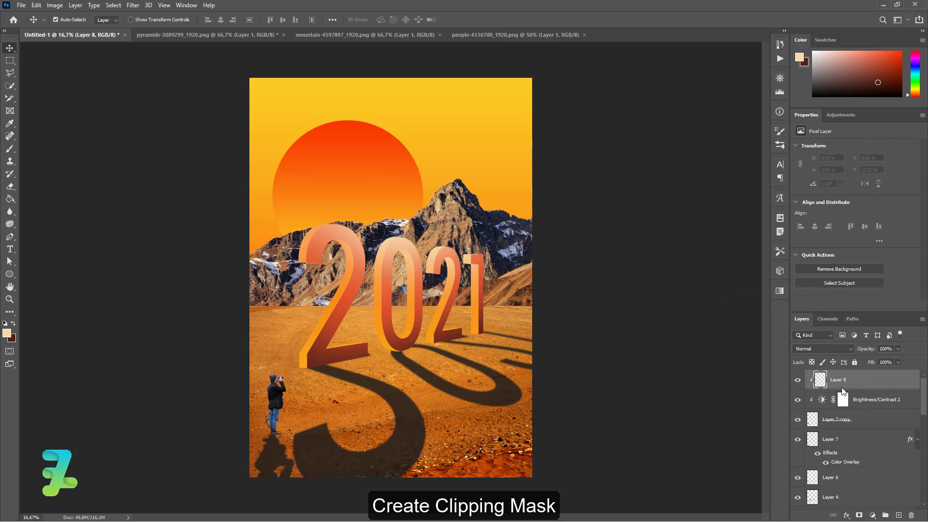
Step: Set the foreground color to near-black #0d0d0c
click(7, 334)
drag(562, 250, 557, 271)
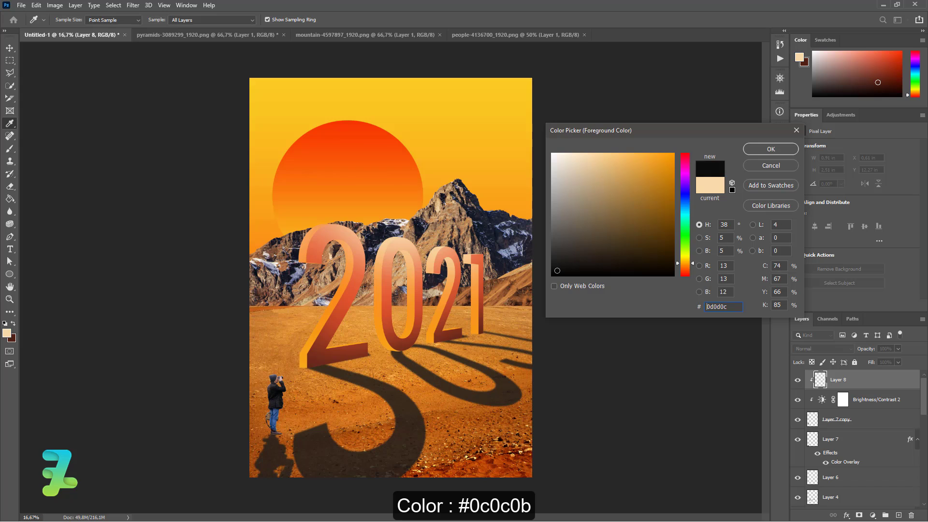
click(757, 153)
Step: Paint dark shading over the photographer's shoes and lower legs on Layer 8 with a soft brush reduced to about 50 pixels
key(b)
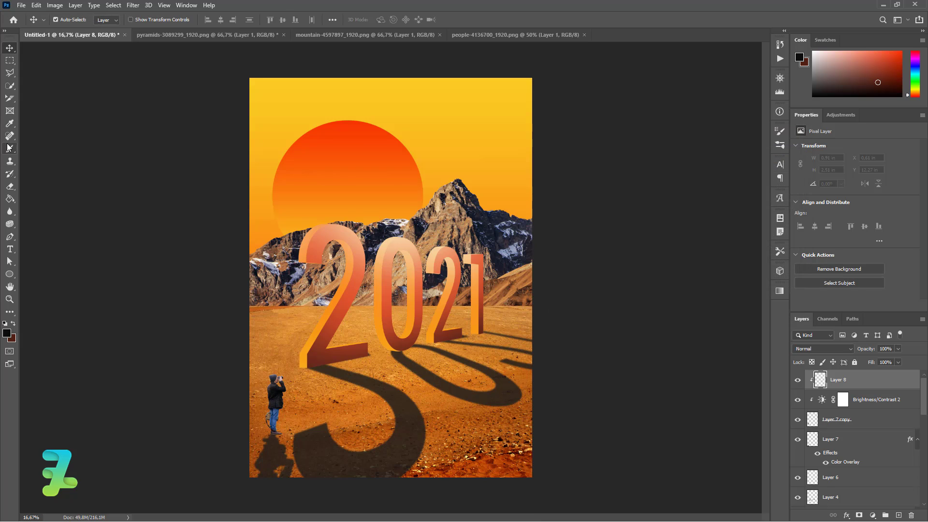
key(bracketleft)
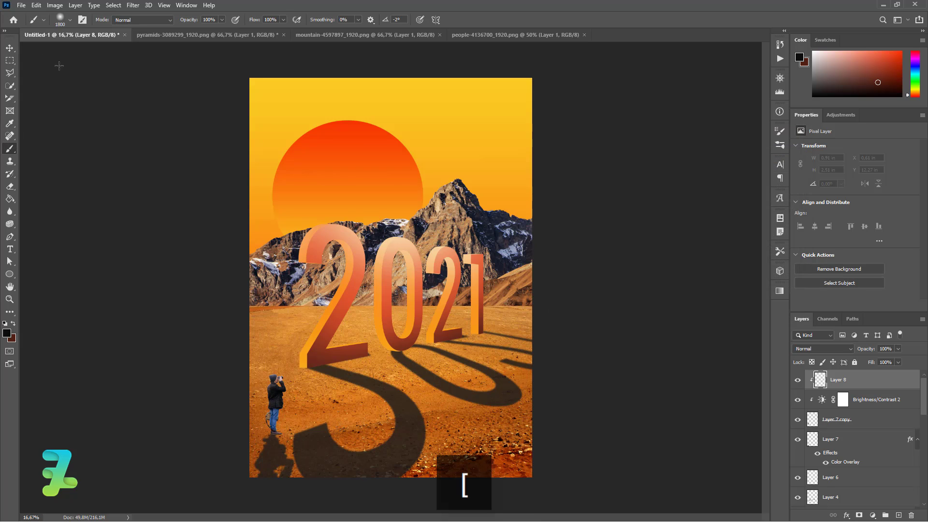
key(bracketleft)
key(bracketleft)
key(bracketleft)
key(bracketleft)
key(bracketleft)
key(bracketleft)
key(bracketleft)
key(bracketleft)
key(bracketleft)
key(bracketleft)
key(bracketleft)
key(bracketleft)
key(bracketleft)
key(bracketleft)
key(bracketleft)
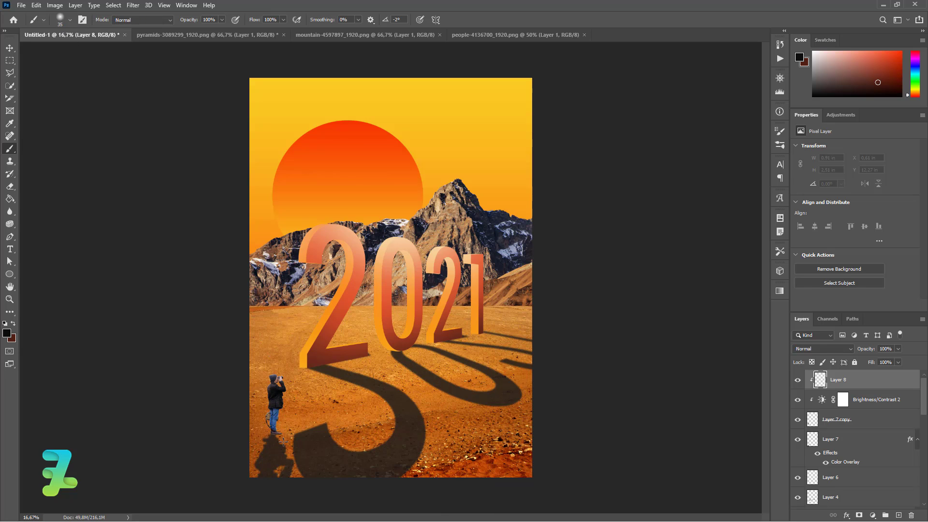
drag(269, 439, 274, 437)
drag(272, 428, 279, 433)
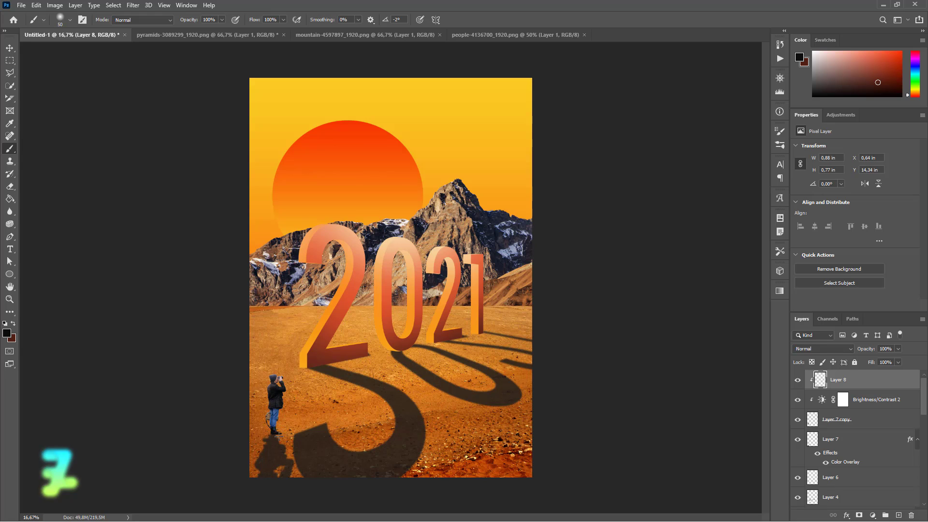
Step: Blend the shading on Layer 8 with Soft Light at 39% opacity
click(848, 350)
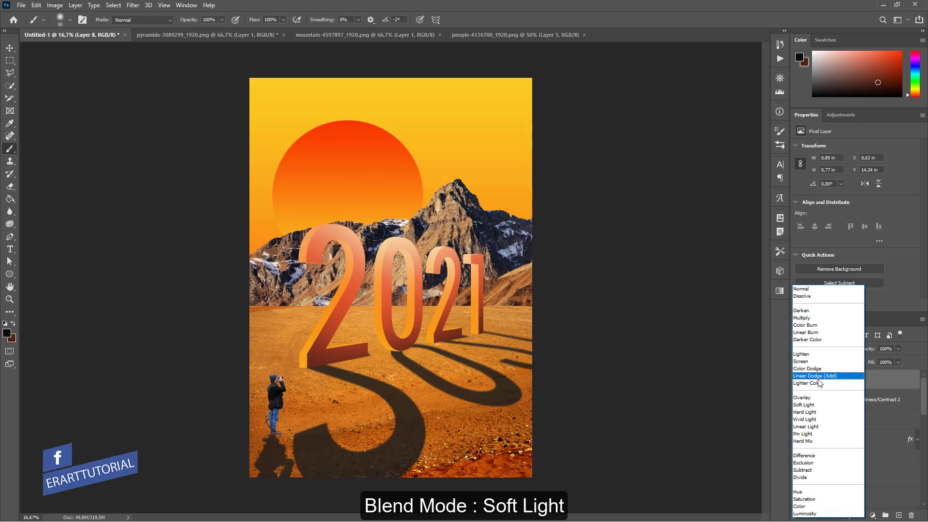
click(806, 407)
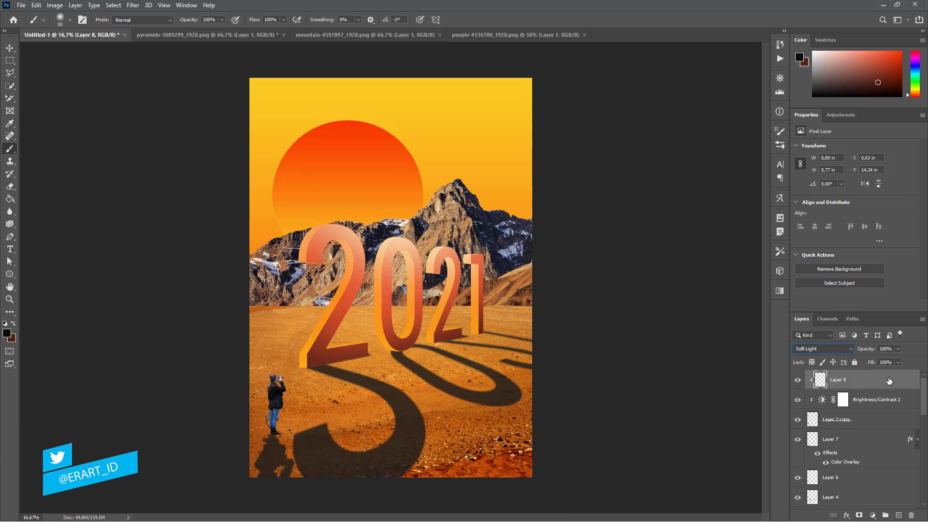
click(897, 349)
drag(896, 359, 871, 361)
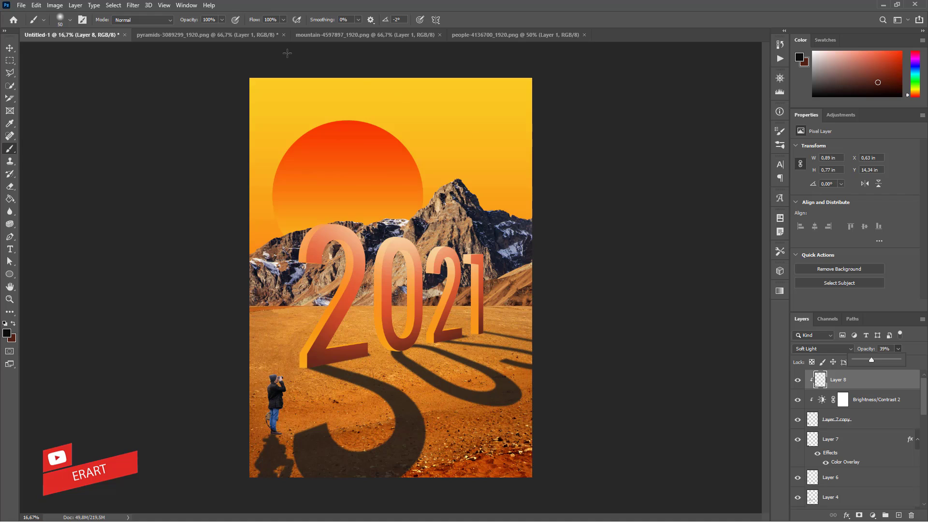
key(v)
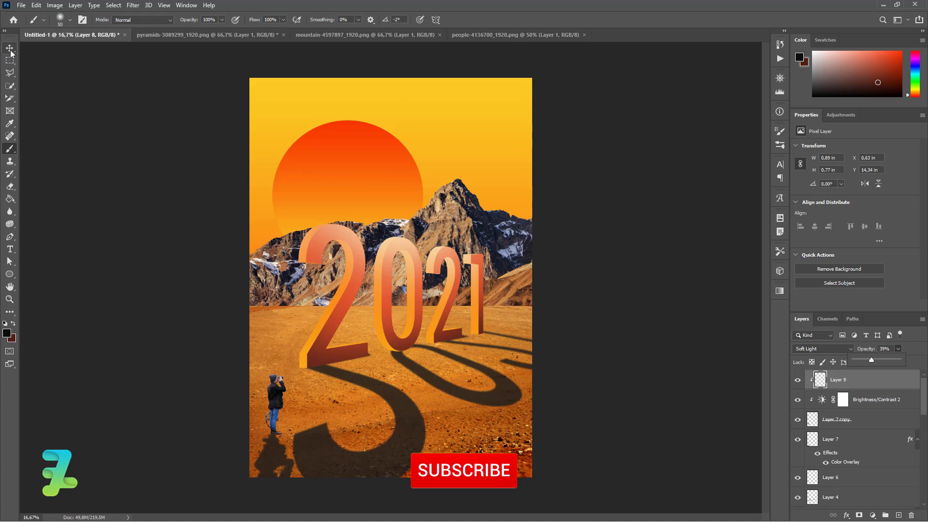